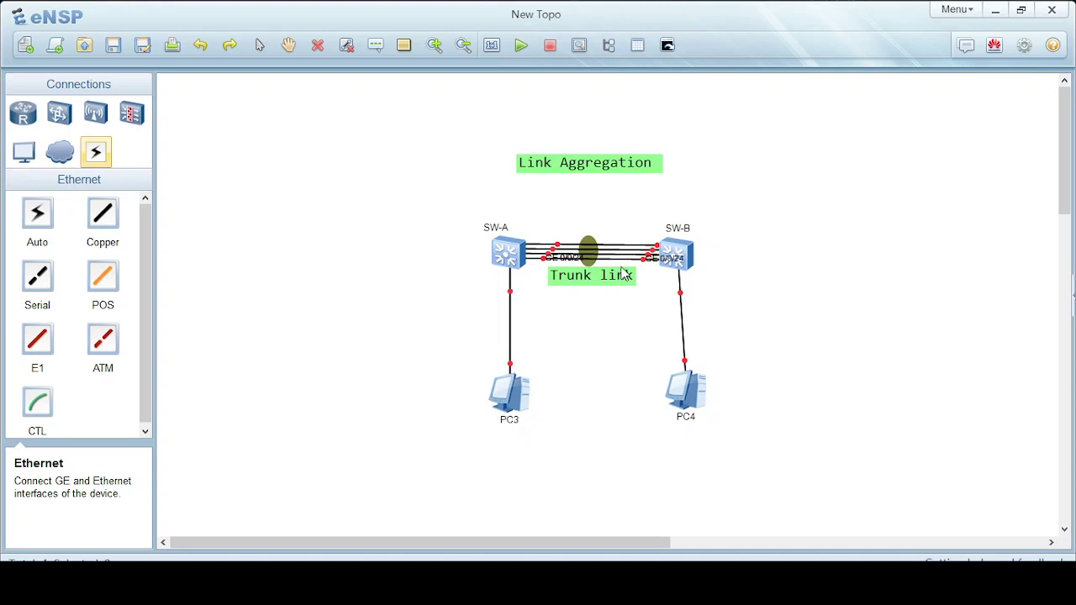
# Start both switches and both PCs in the Link Aggregation topology
pyautogui.moveTo(589, 271)
pyautogui.moveTo(766, 194); pyautogui.dragTo(444, 472)
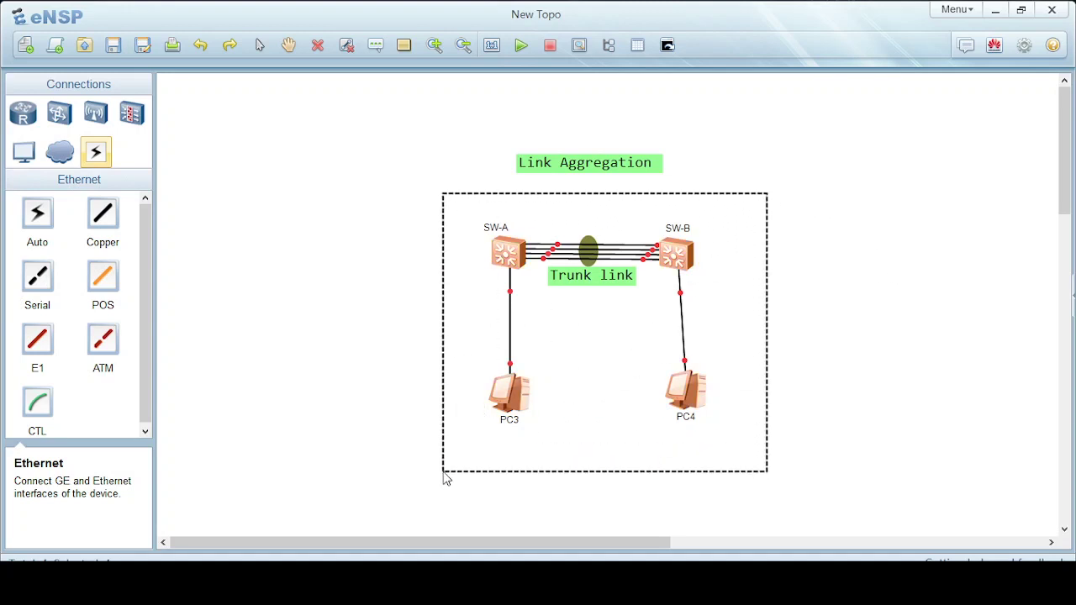
pyautogui.click(520, 46)
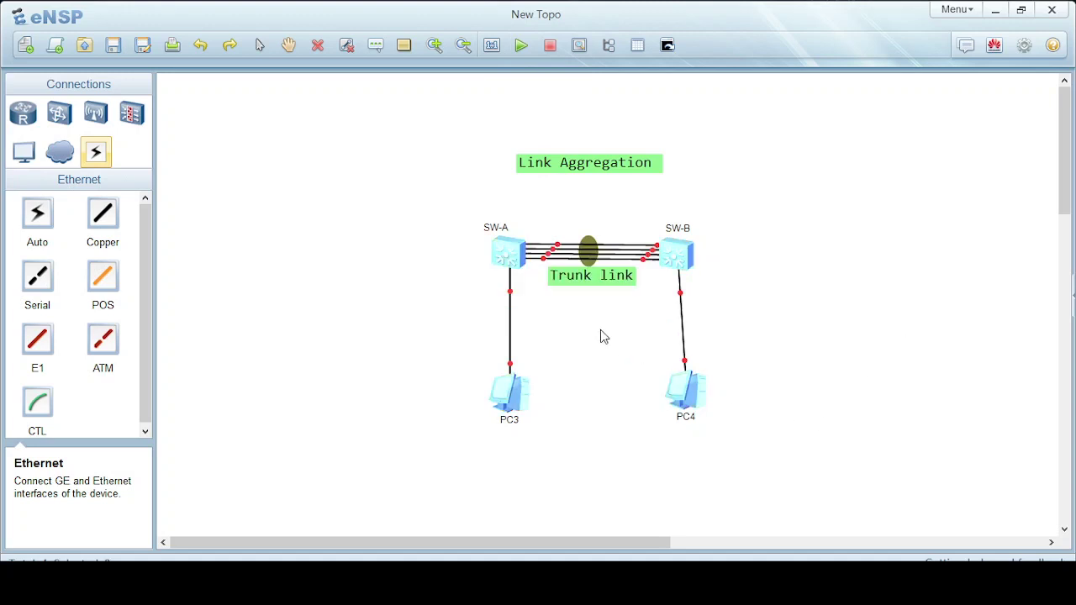
# Open SW-A's console, enlarge it to full screen and bring up its command prompt once the switch has booted
pyautogui.doubleClick(506, 261)
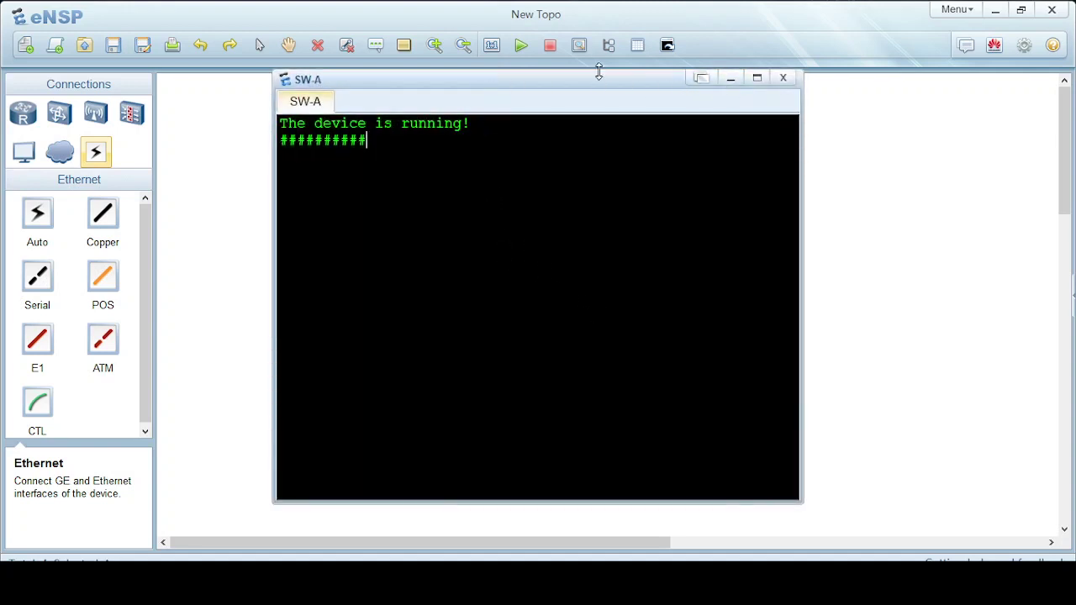
pyautogui.moveTo(587, 79); pyautogui.dragTo(627, 109)
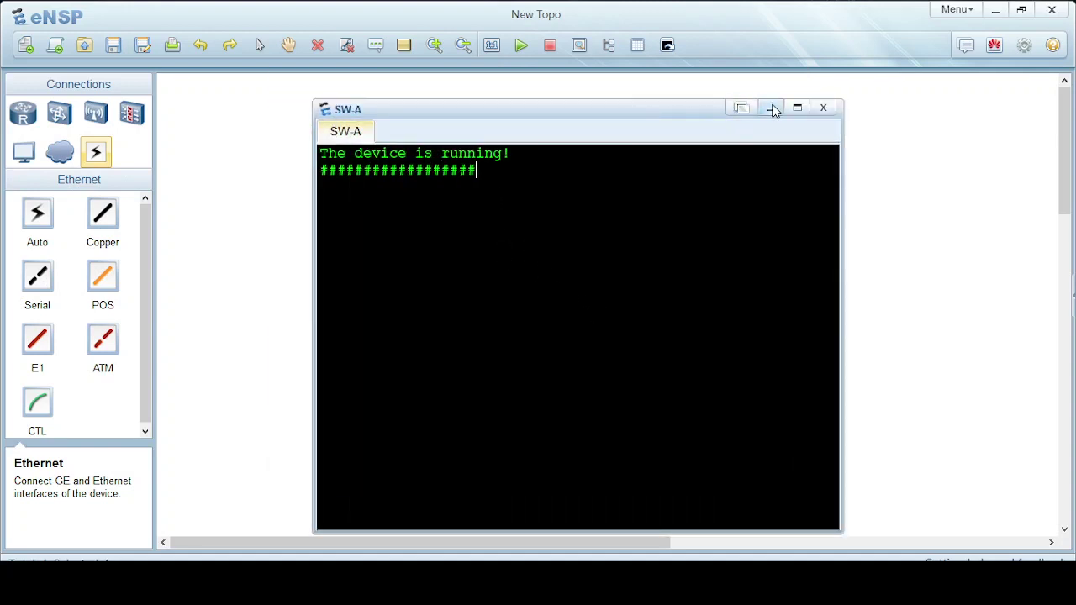
pyautogui.click(770, 108)
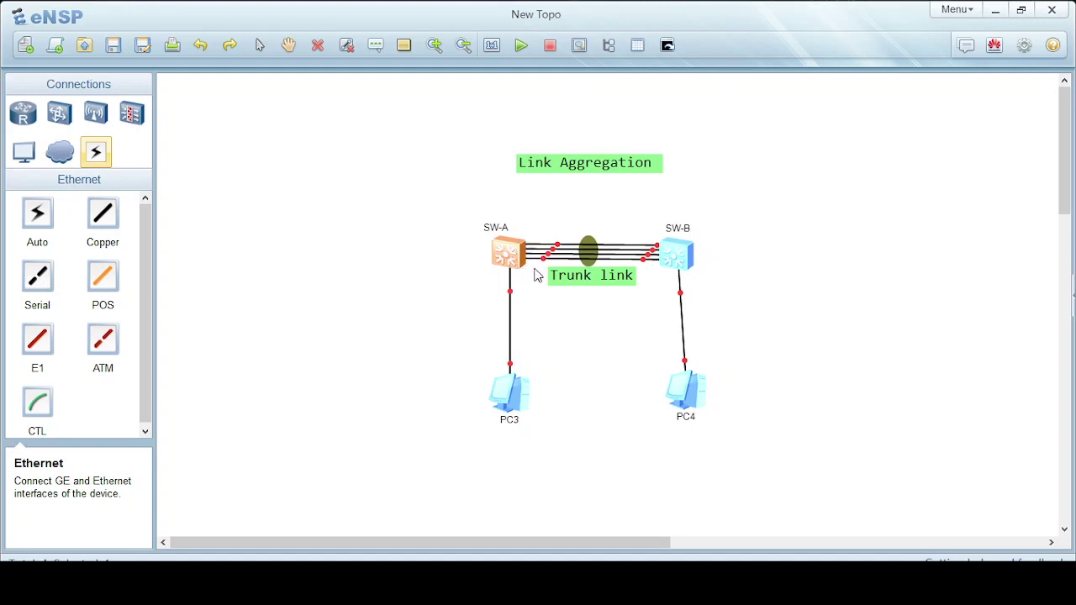
pyautogui.moveTo(545, 259)
pyautogui.doubleClick(510, 252)
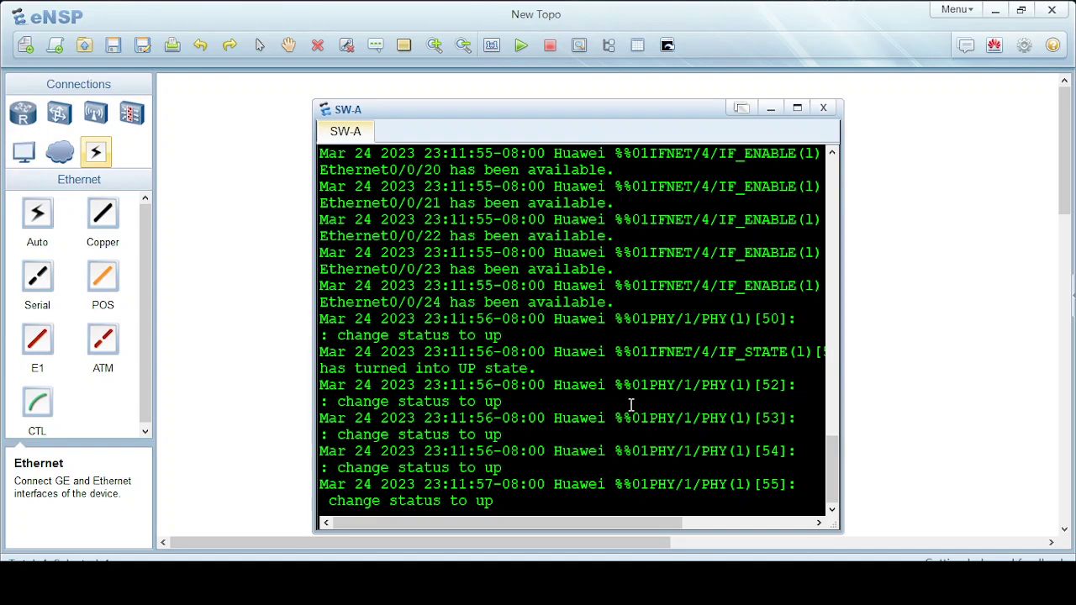
pyautogui.click(797, 108)
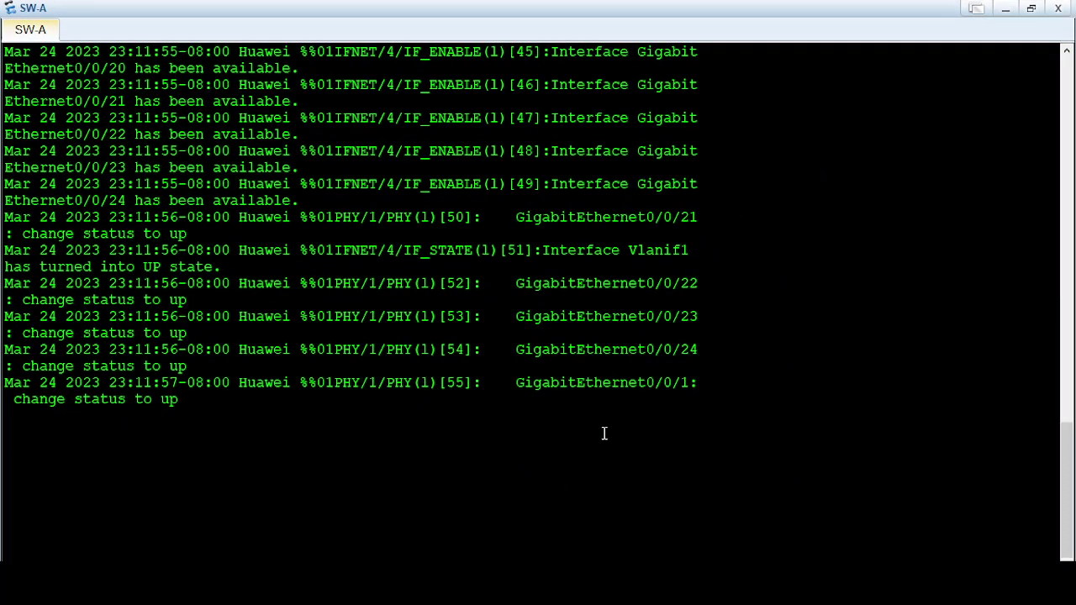
pyautogui.press('Return')
pyautogui.press('Return')
pyautogui.press('Return')
pyautogui.press('Return')
pyautogui.press('Return')
pyautogui.press('Return')
pyautogui.press('Return')
pyautogui.press('Return')
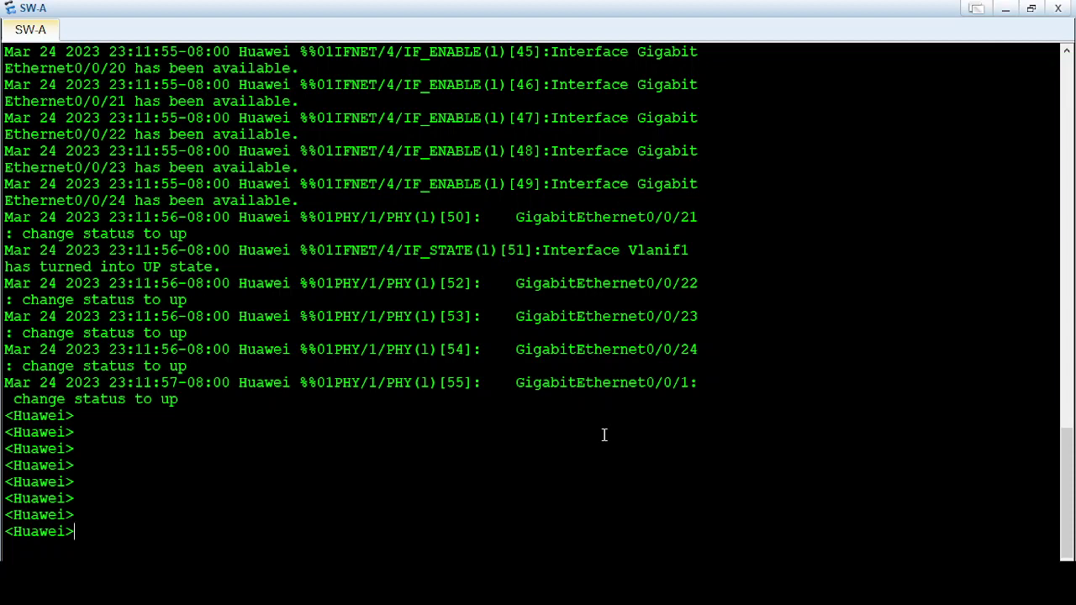
pyautogui.write('sy')
pyautogui.press('Tab')
pyautogui.press('Return')
pyautogui.press('Return')
pyautogui.press('Return')
pyautogui.press('Return')
pyautogui.press('Return')
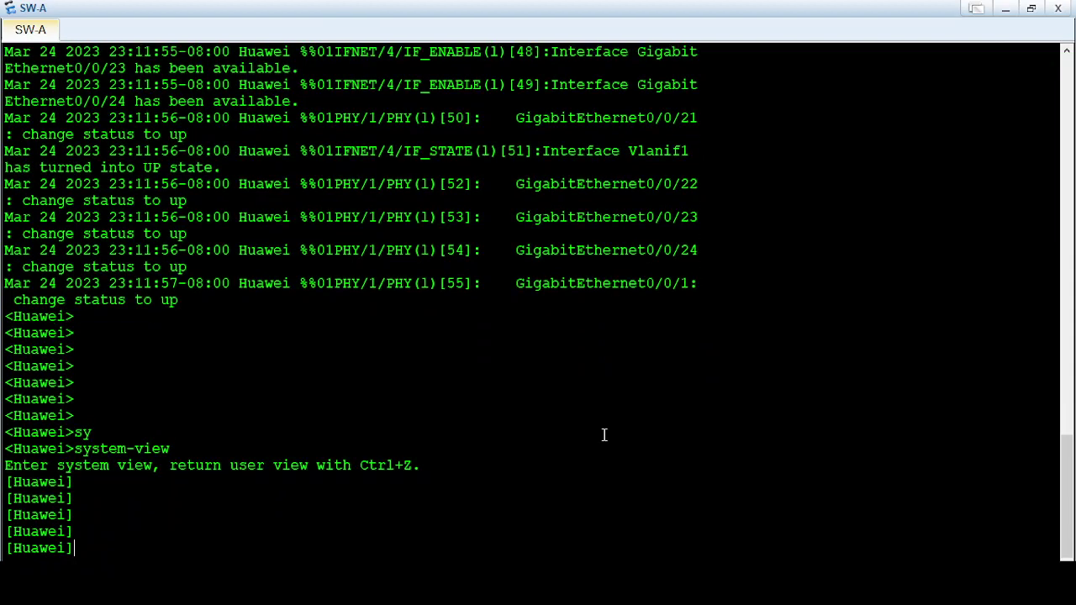
pyautogui.write('quit')
pyautogui.press('Return')
pyautogui.press('Return')
# Turn off the terminal monitor on SW-A with the abbreviated command u t m, and enter the system view
pyautogui.write('u t ')
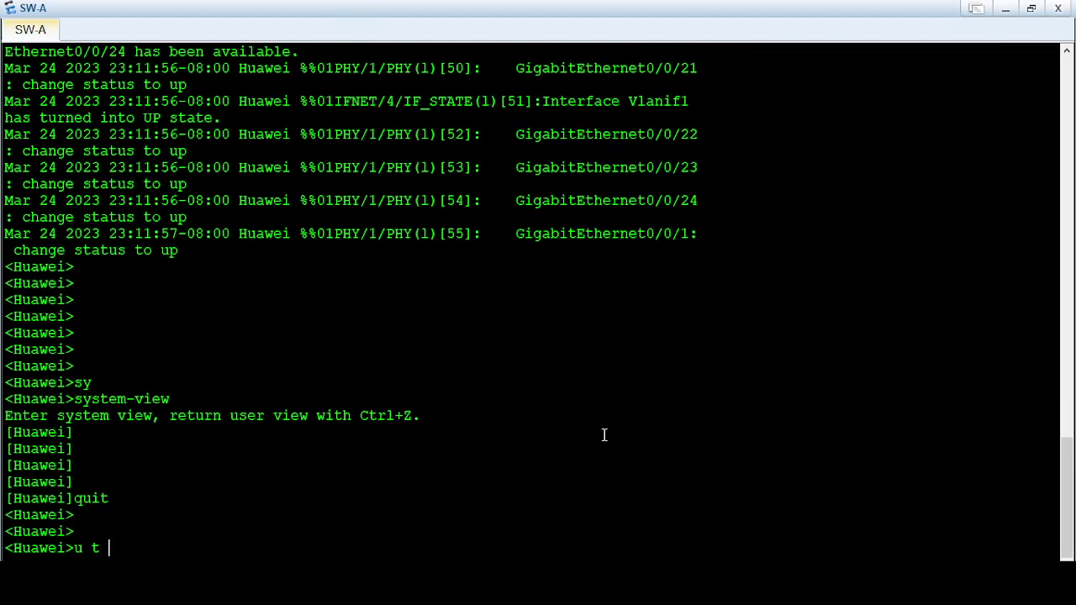
pyautogui.write('m')
pyautogui.press('Return')
pyautogui.press('Return')
pyautogui.write('sy')
pyautogui.press('Tab')
pyautogui.press('Return')
pyautogui.press('Return')
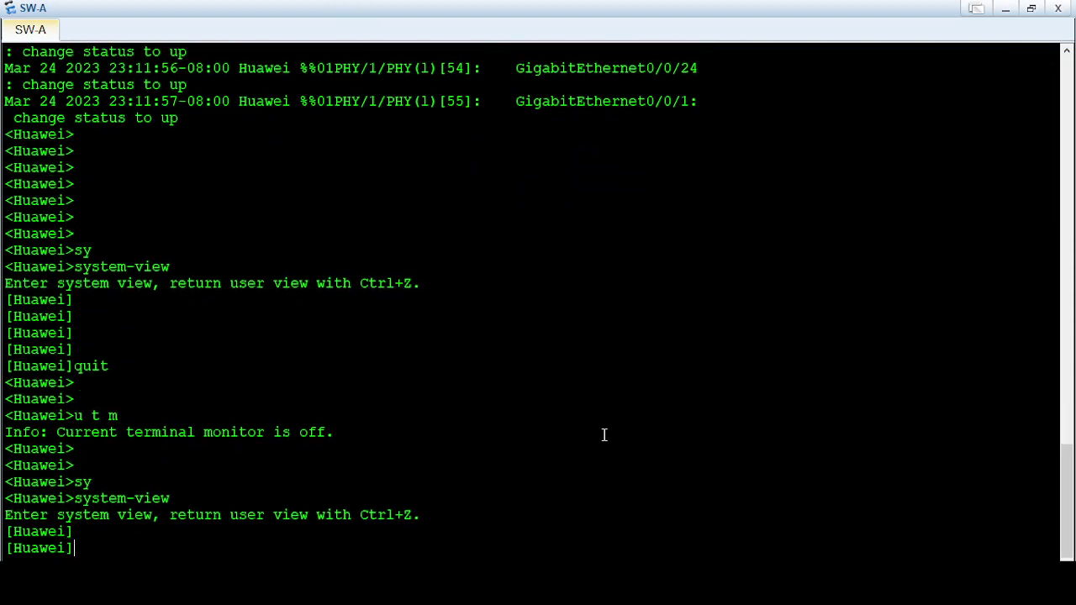
pyautogui.press('Return')
# Set the switch's system name to SW-A
pyautogui.write('sy')
pyautogui.press('Return')
pyautogui.write('sysname S')
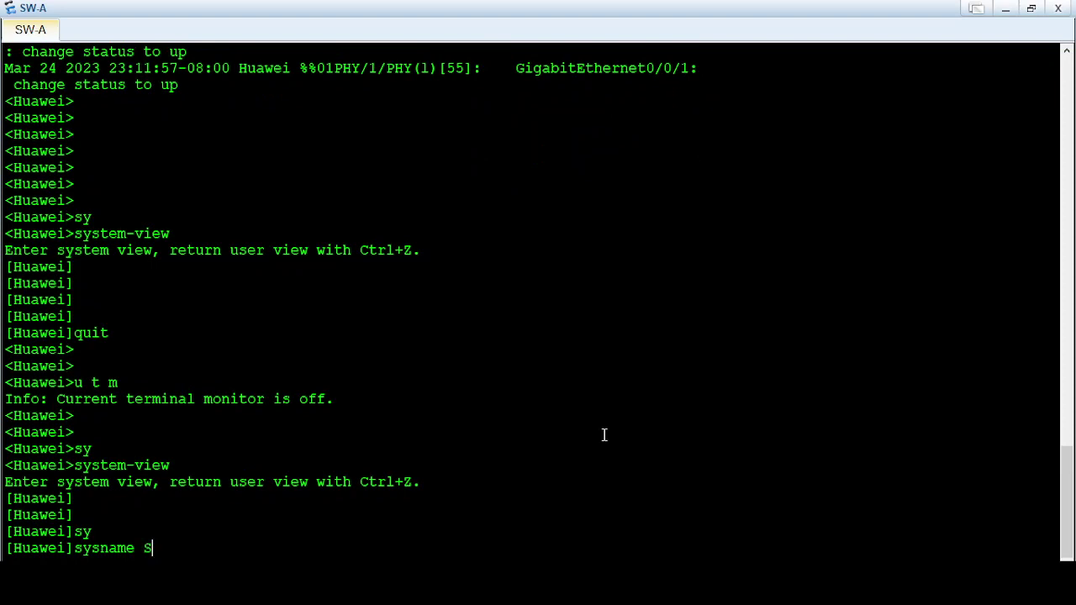
pyautogui.write('W-A')
pyautogui.press('Return')
pyautogui.press('Return')
pyautogui.press('Return')
pyautogui.press('Return')
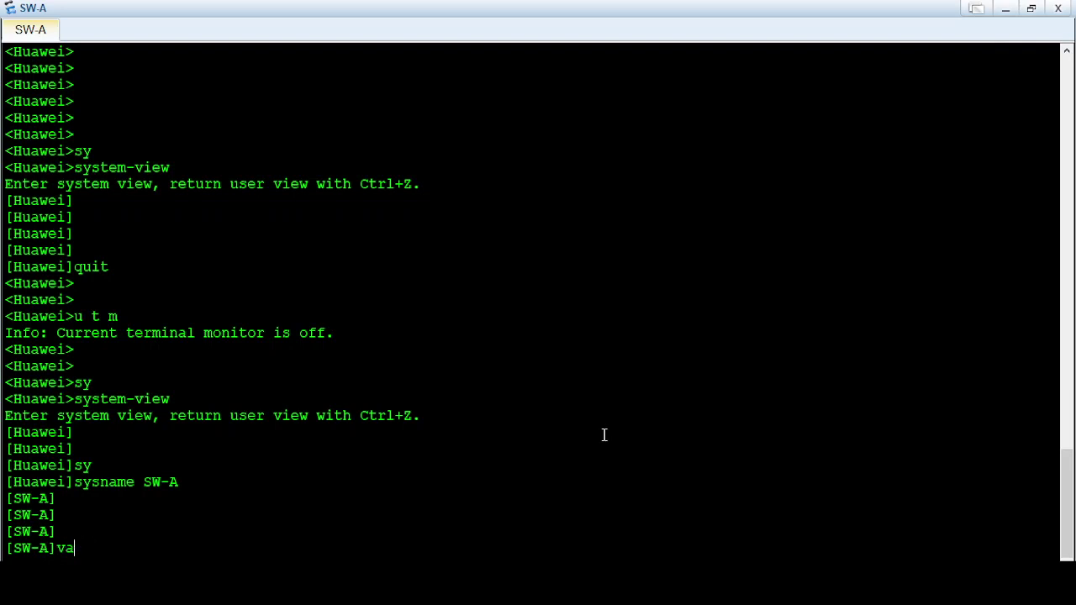
# Create VLAN 10 on SW-A and return to the system view
pyautogui.write('va')
pyautogui.press('BackSpace')
pyautogui.write('kabb')
pyautogui.press('BackSpace')
pyautogui.press('BackSpace')
pyautogui.press('BackSpace')
pyautogui.write('lan 10')
pyautogui.press('Return')
pyautogui.press('Return')
pyautogui.press('Return')
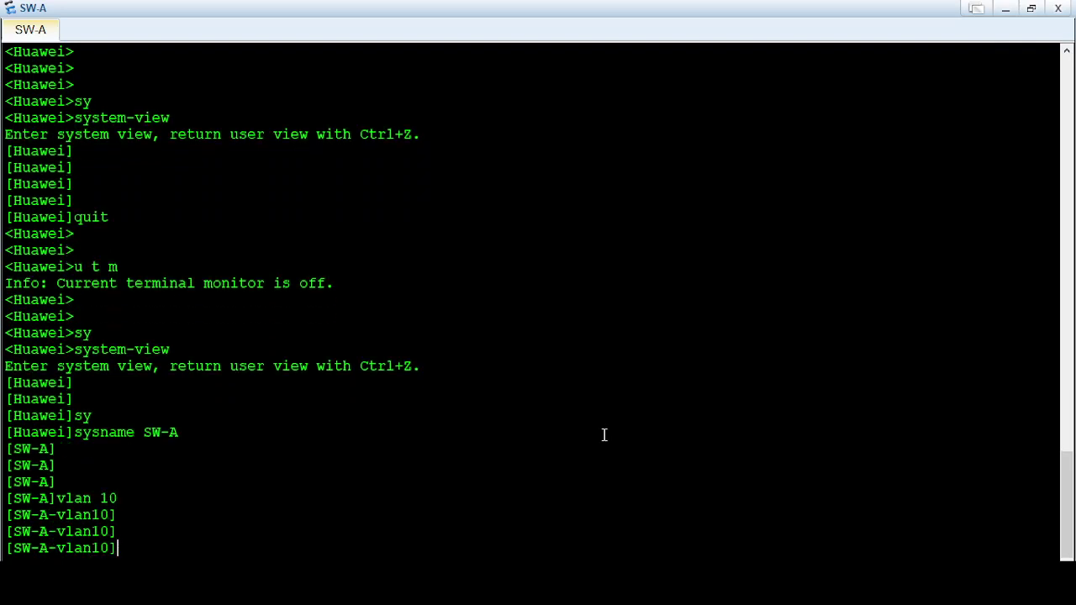
pyautogui.write('quit')
pyautogui.press('Return')
pyautogui.press('Return')
pyautogui.press('Return')
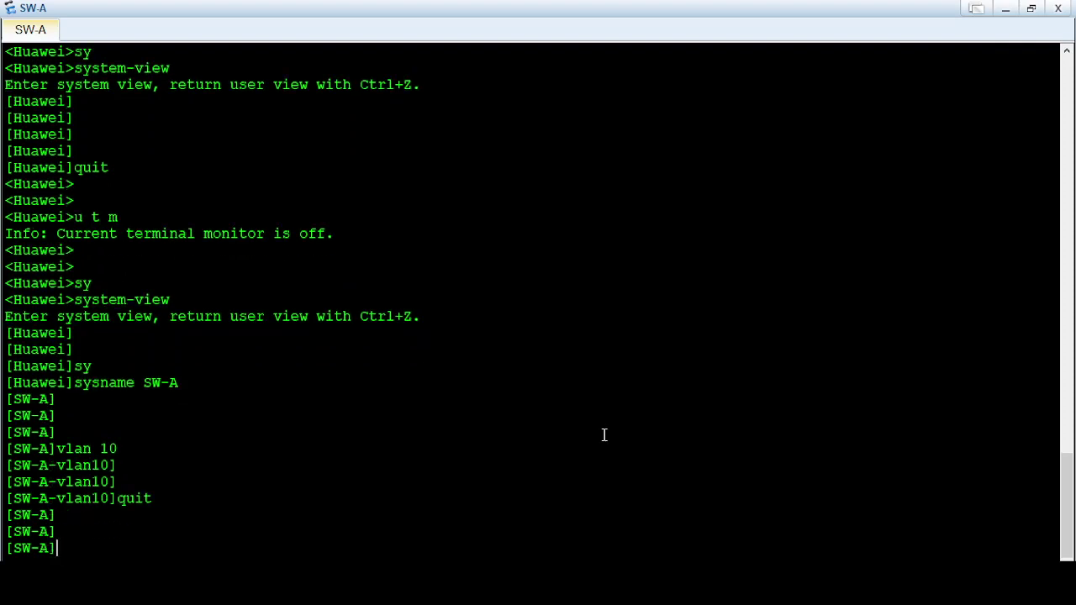
# Create the interface Eth-Trunk 1 on SW-A
pyautogui.write('inter')
pyautogui.press('Tab')
pyautogui.write('eth')
pyautogui.press('Tab')
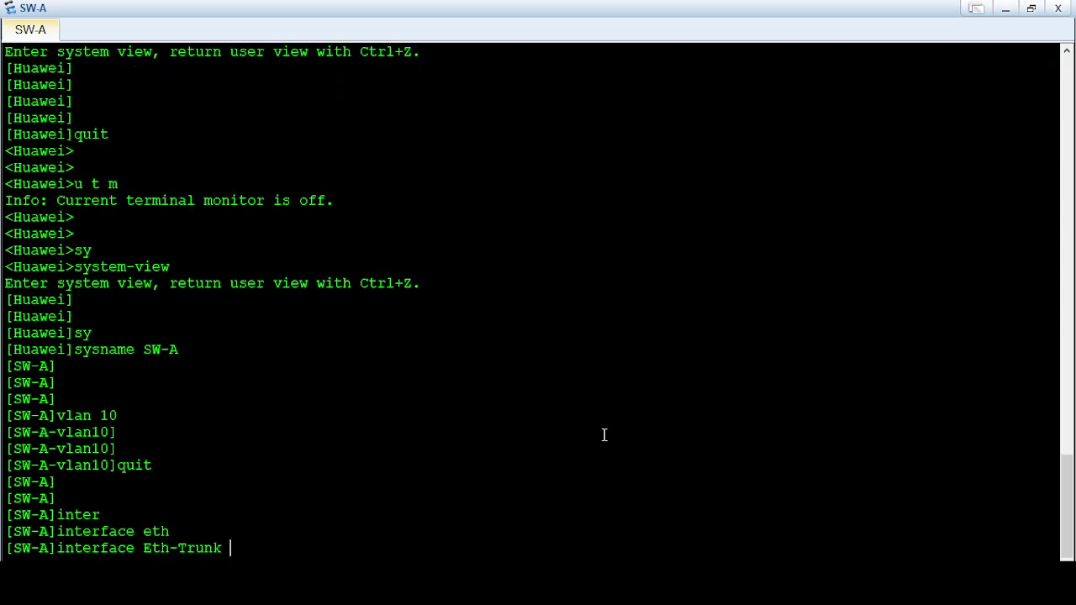
pyautogui.write('1')
pyautogui.press('Return')
pyautogui.press('Return')
pyautogui.press('Return')
pyautogui.press('Return')
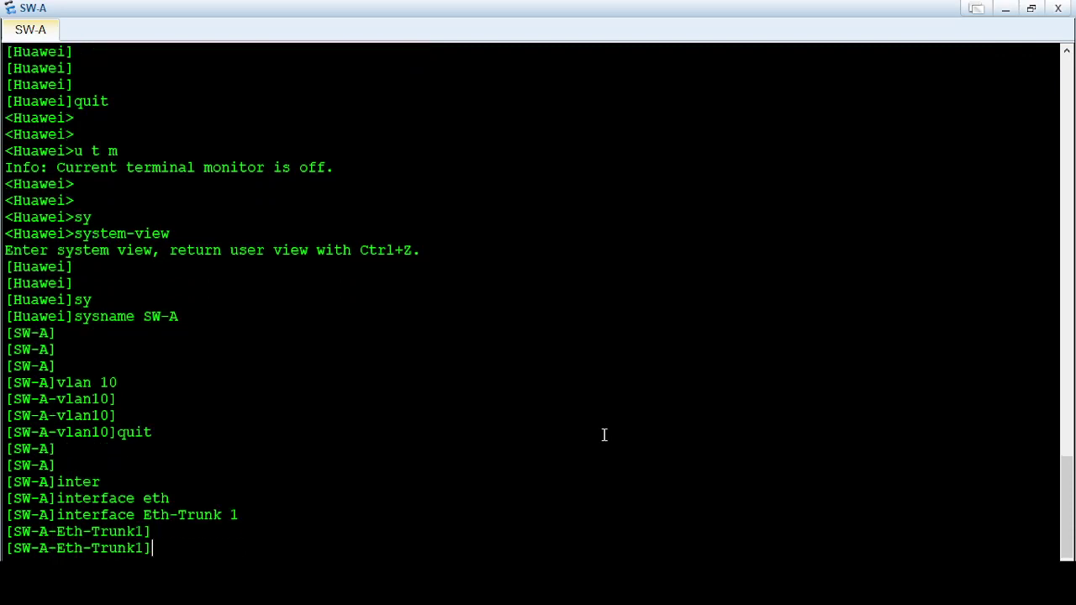
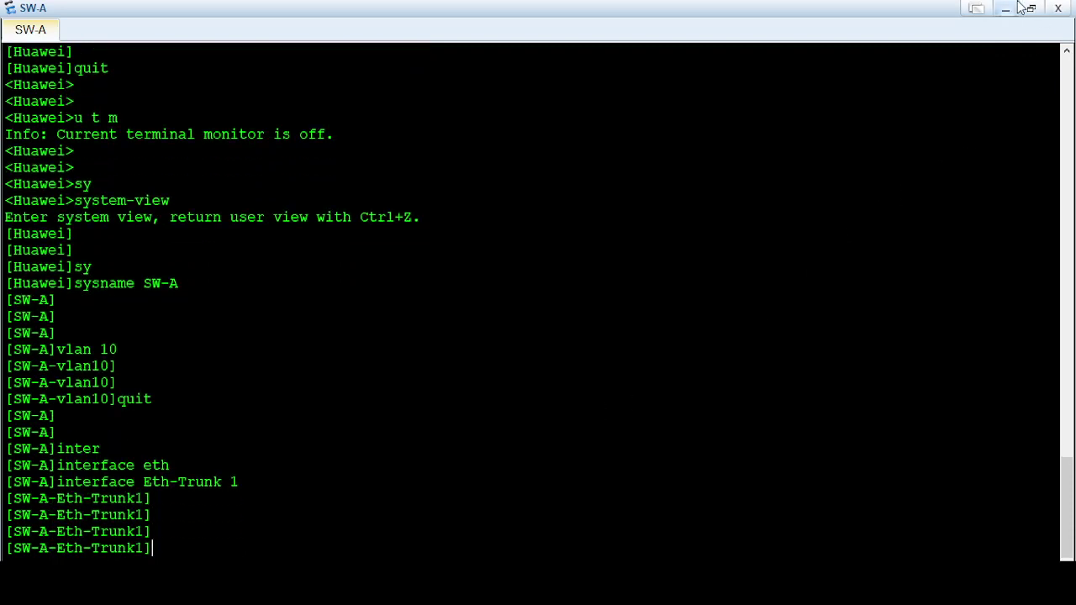
# Check the links between SW-A and SW-B in the topology, and exit SW-A's Eth-Trunk 1 view back to the system view
pyautogui.click(1005, 8)
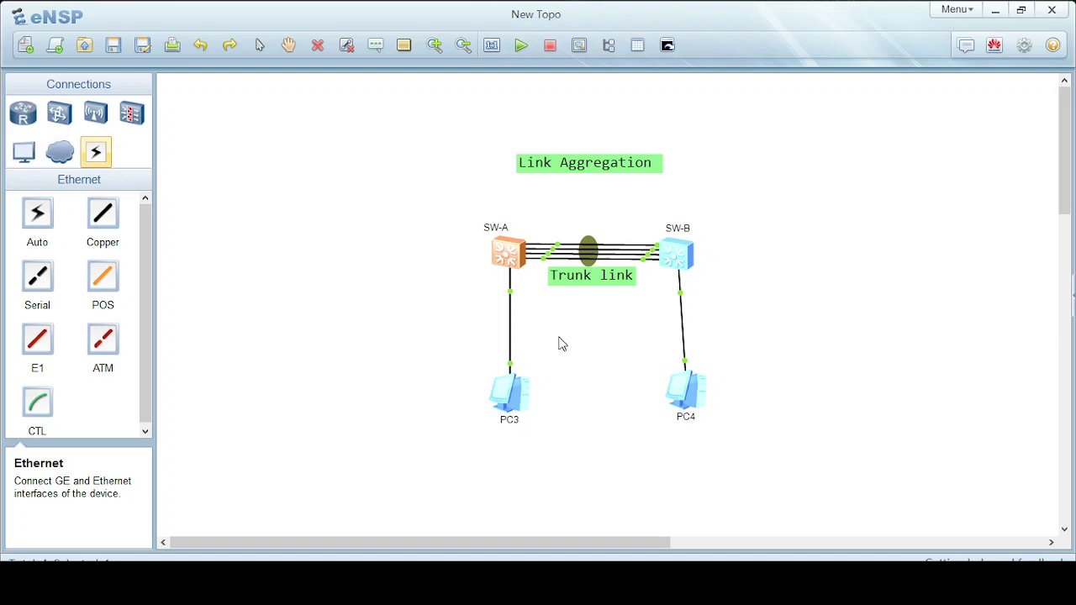
pyautogui.doubleClick(521, 254)
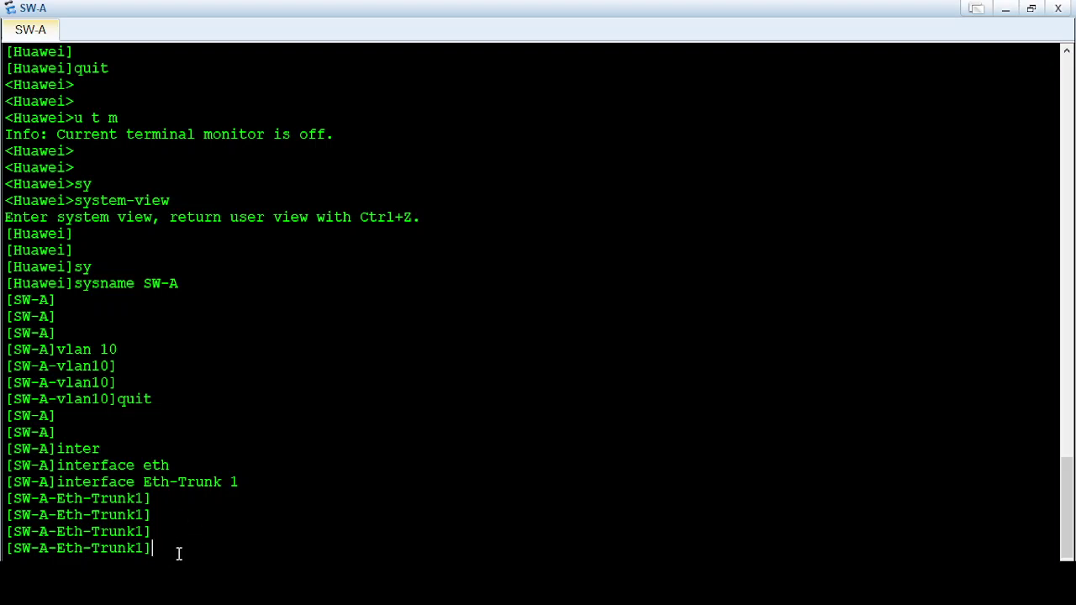
pyautogui.press('Return')
pyautogui.press('Return')
pyautogui.press('Return')
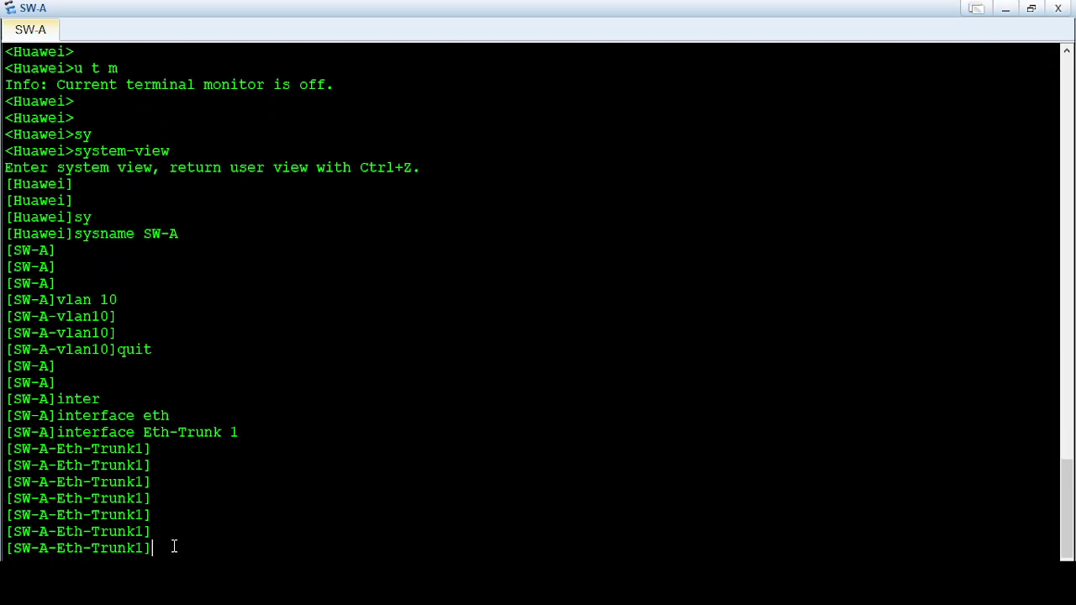
pyautogui.write('quit')
pyautogui.press('Return')
pyautogui.press('Return')
pyautogui.press('Return')
pyautogui.press('Return')
pyautogui.press('Return')
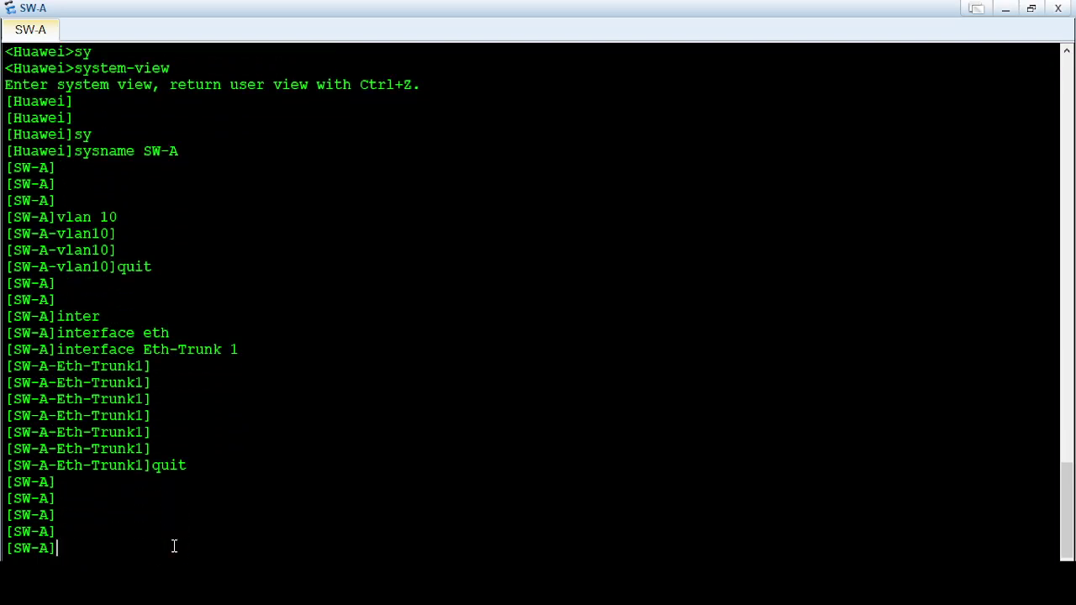
# Check SW-A's link to PC3 in the topology and enter the interface view of GigabitEthernet 0/0/1 on SW-A
pyautogui.write('inter')
pyautogui.press('Tab')
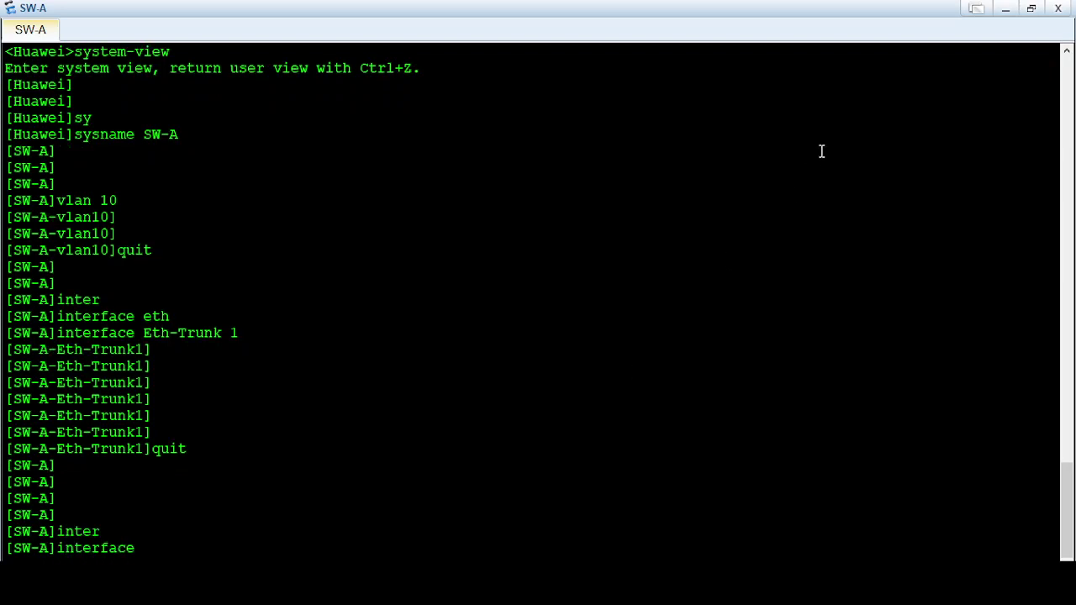
pyautogui.click(1005, 9)
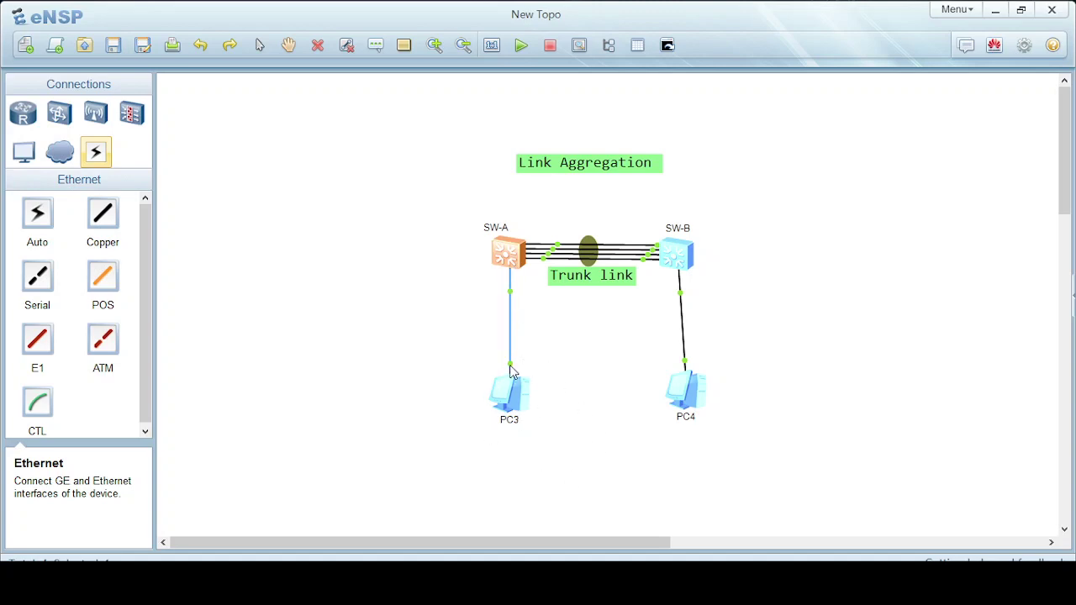
pyautogui.doubleClick(508, 262)
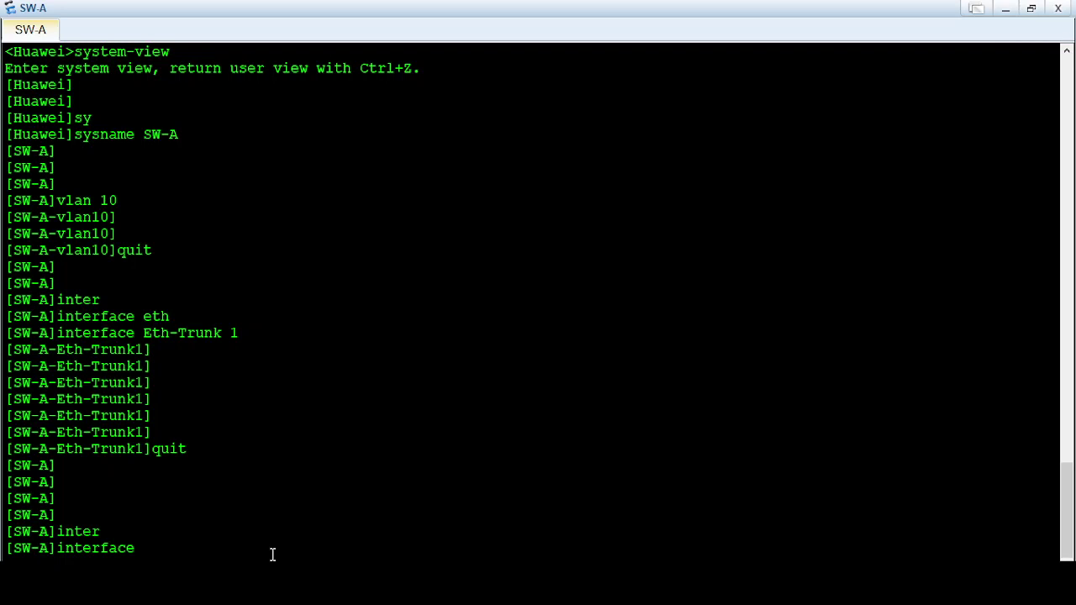
pyautogui.write('gi')
pyautogui.press('Tab')
pyautogui.write('00')
pyautogui.press('BackSpace')
pyautogui.write('/0/')
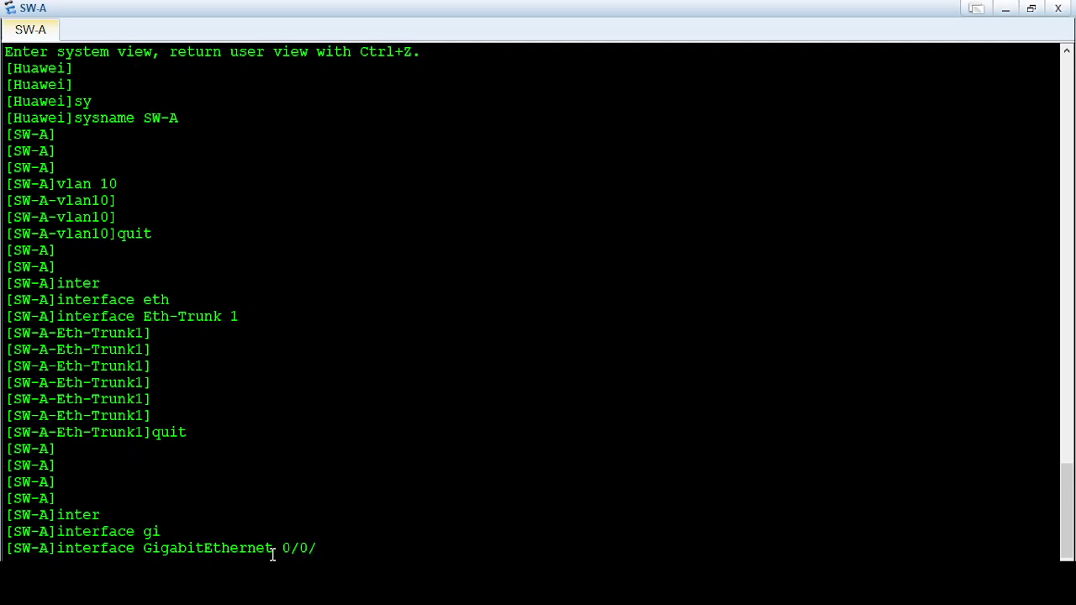
pyautogui.write('1')
pyautogui.press('Return')
pyautogui.press('Return')
pyautogui.press('Return')
pyautogui.press('Return')
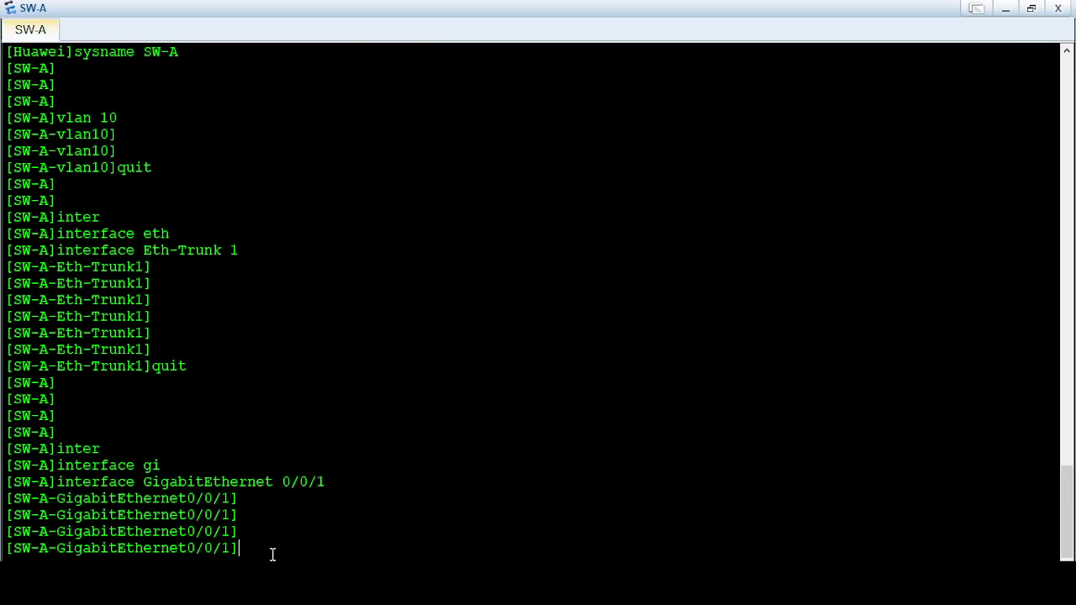
# Set the port link-type of GigabitEthernet 0/0/1 to access
pyautogui.write('por')
pyautogui.press('Tab')
pyautogui.write('lin')
pyautogui.press('Tab')
pyautogui.write('t')
pyautogui.press('Tab')
pyautogui.write('a')
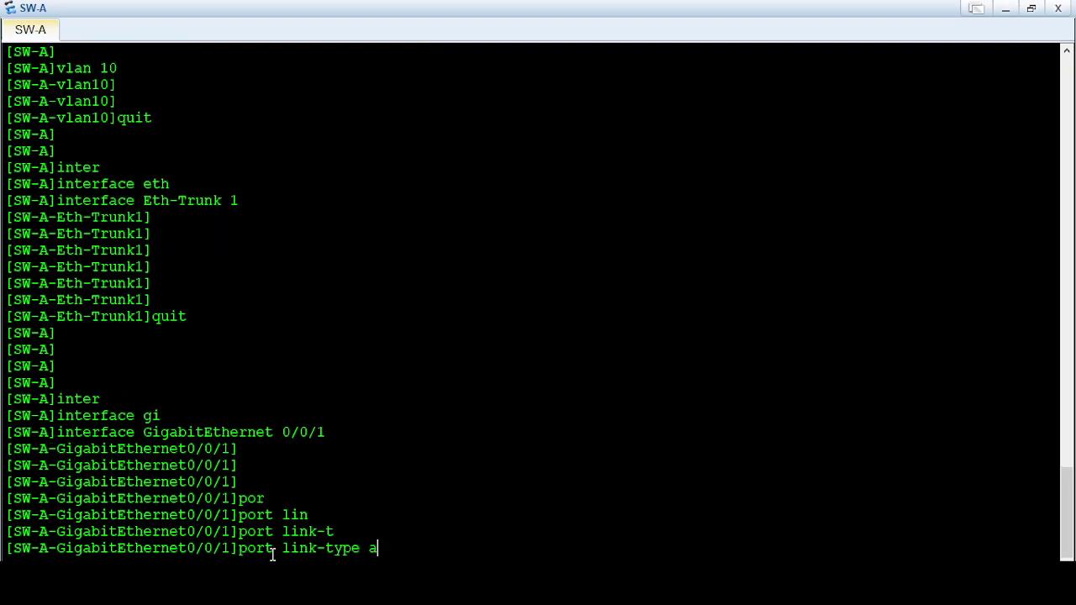
pyautogui.write('c')
pyautogui.press('Tab')
pyautogui.press('Return')
# Set the default VLAN of GigabitEthernet 0/0/1 to 10 and quit to the system view
pyautogui.write('por')
pyautogui.press('Tab')
pyautogui.write('de')
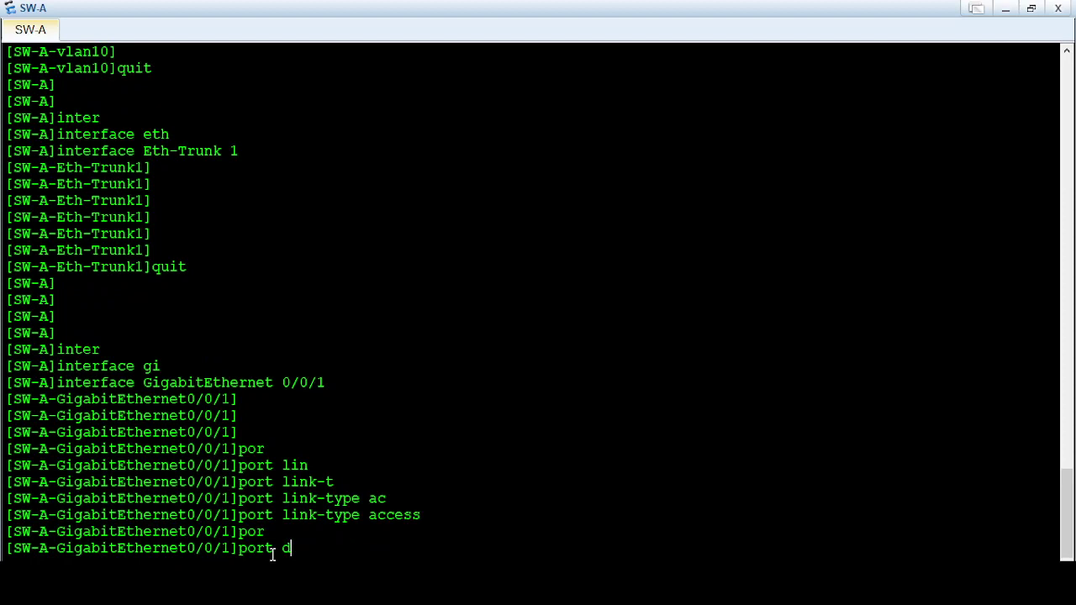
pyautogui.press('Tab')
pyautogui.write('v')
pyautogui.press('Tab')
pyautogui.write('10')
pyautogui.press('Return')
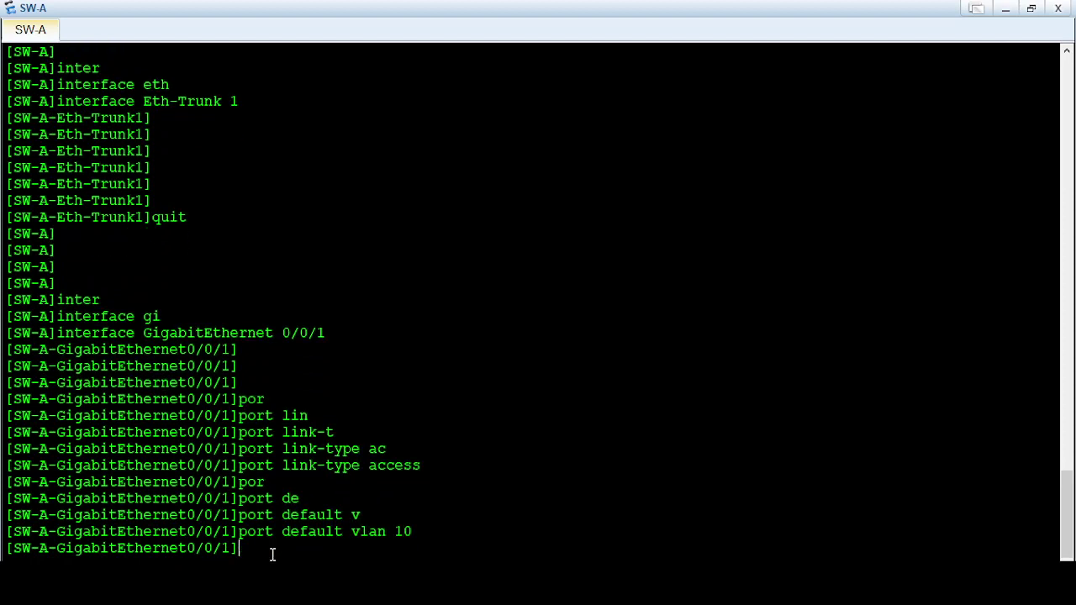
pyautogui.press('Return')
pyautogui.press('Return')
pyautogui.press('Return')
pyautogui.write('quit')
pyautogui.press('Return')
pyautogui.press('Return')
pyautogui.press('Return')
pyautogui.press('Return')
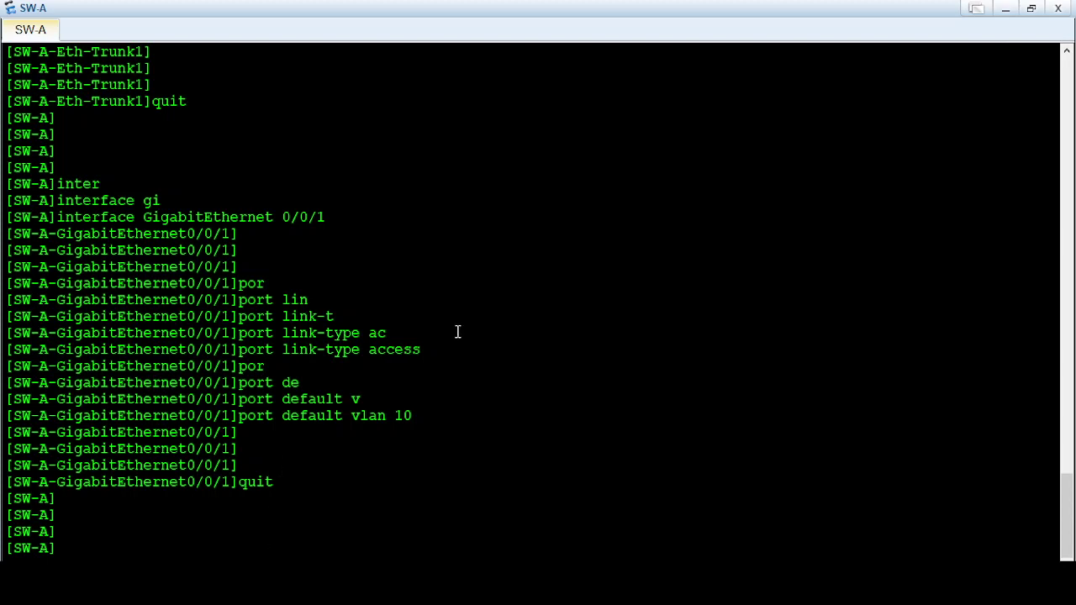
# Review the VLAN, Eth-Trunk and port commands entered on SW-A and return to the topology
pyautogui.scroll(4, 524, 355)
pyautogui.scroll(2, 525, 355)
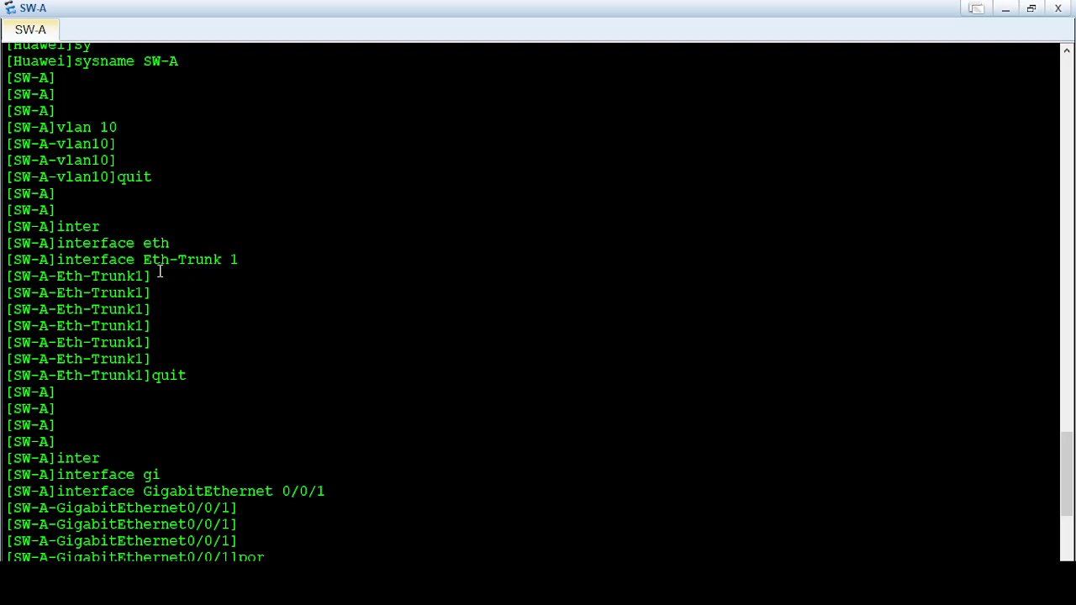
pyautogui.scroll(-1, 406, 463)
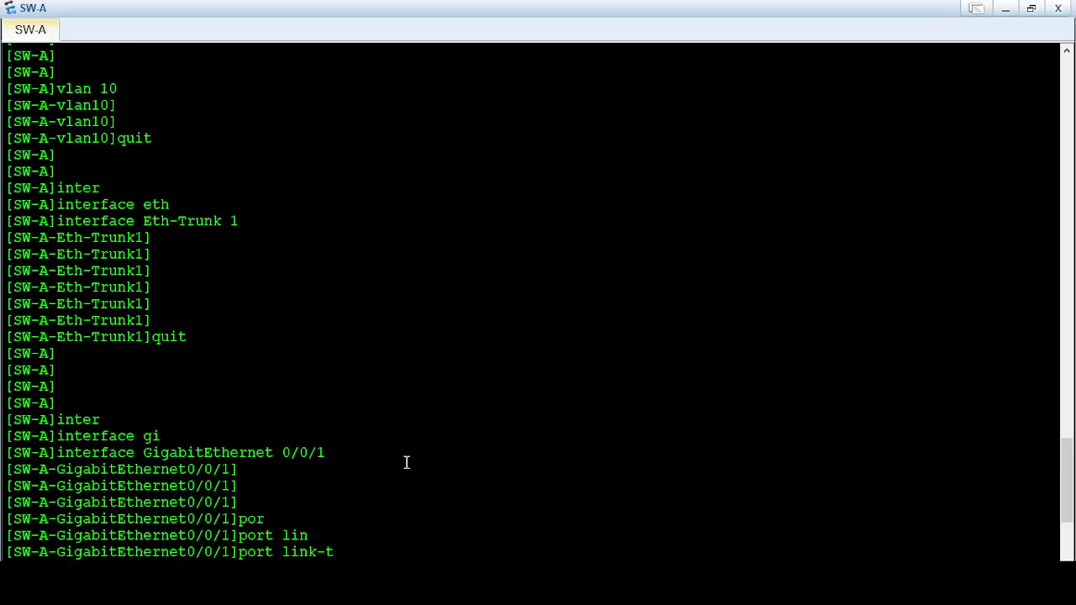
pyautogui.scroll(-5, 408, 461)
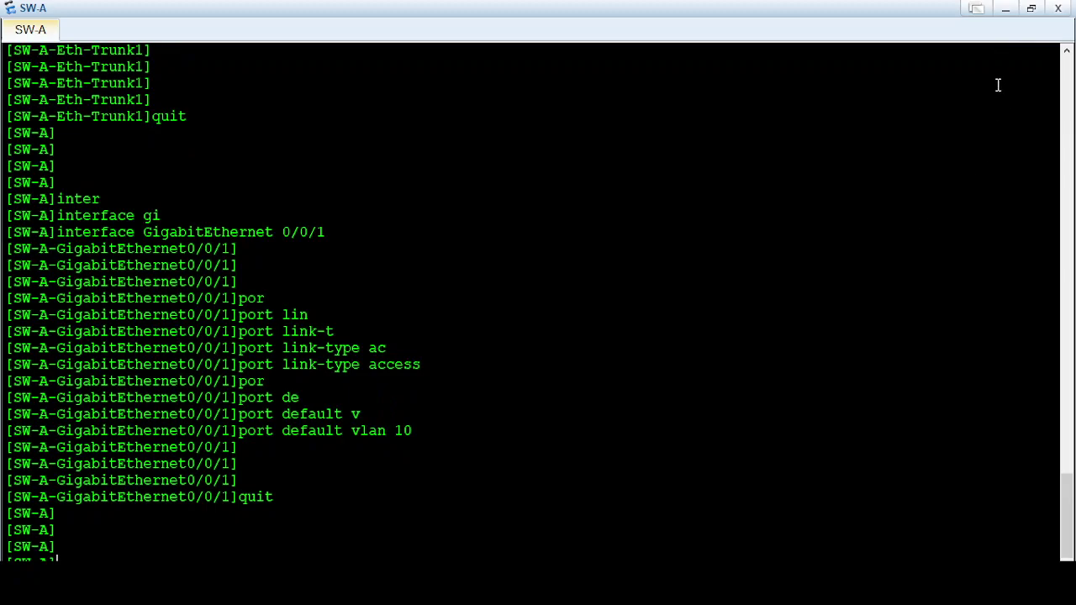
pyautogui.click(1005, 8)
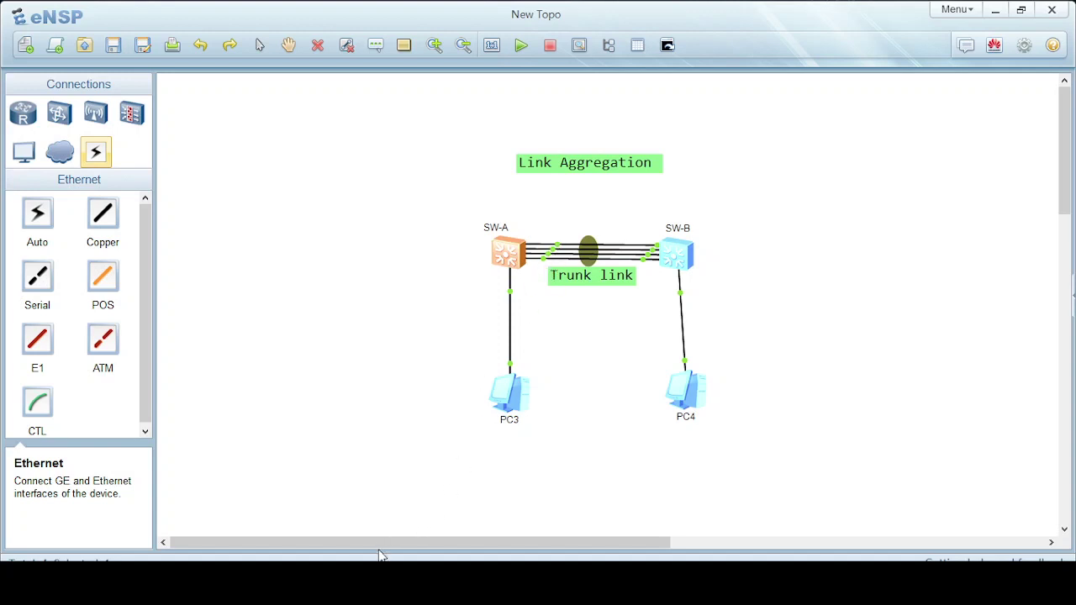
# Return to SW-A's console and enter the interface view of GigabitEthernet 0/0/24
pyautogui.moveTo(386, 580)
pyautogui.click(601, 542)
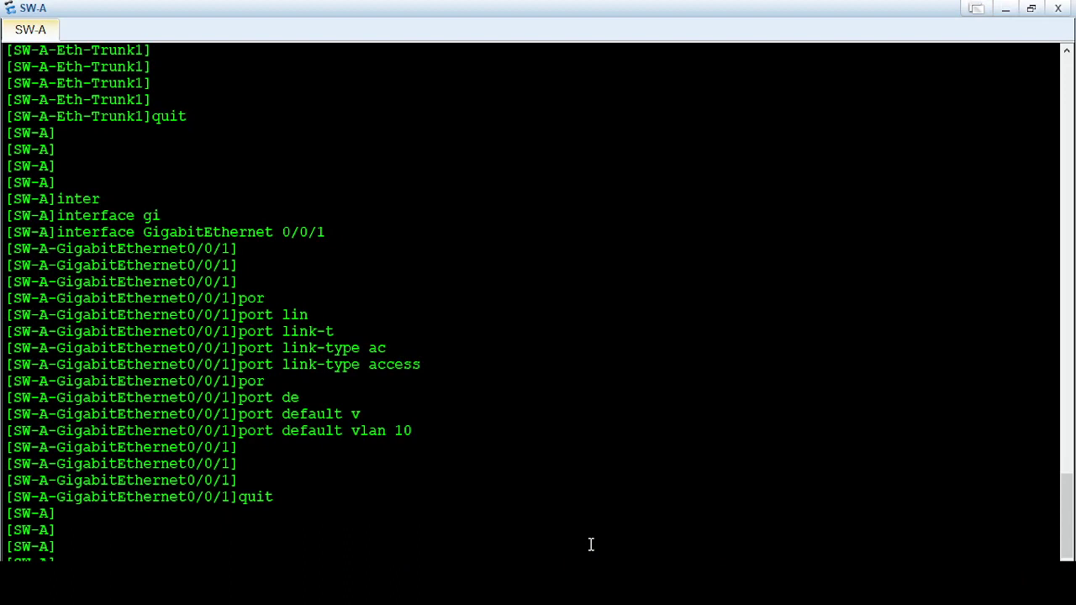
pyautogui.write('inter')
pyautogui.press('Tab')
pyautogui.write('gi')
pyautogui.press('Tab')
pyautogui.write('0/0')
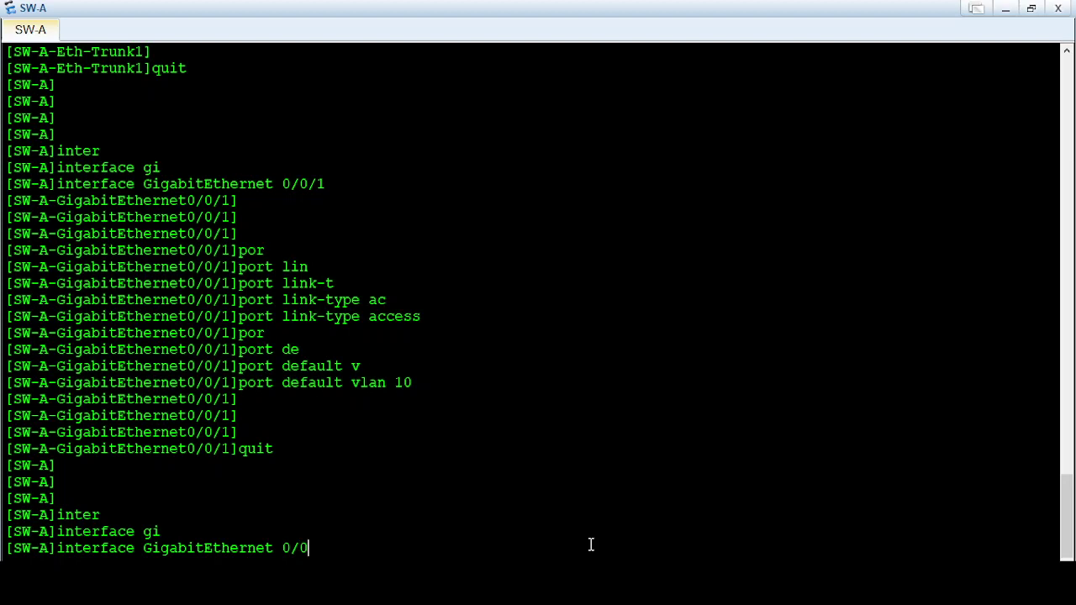
pyautogui.write('/24')
pyautogui.press('Return')
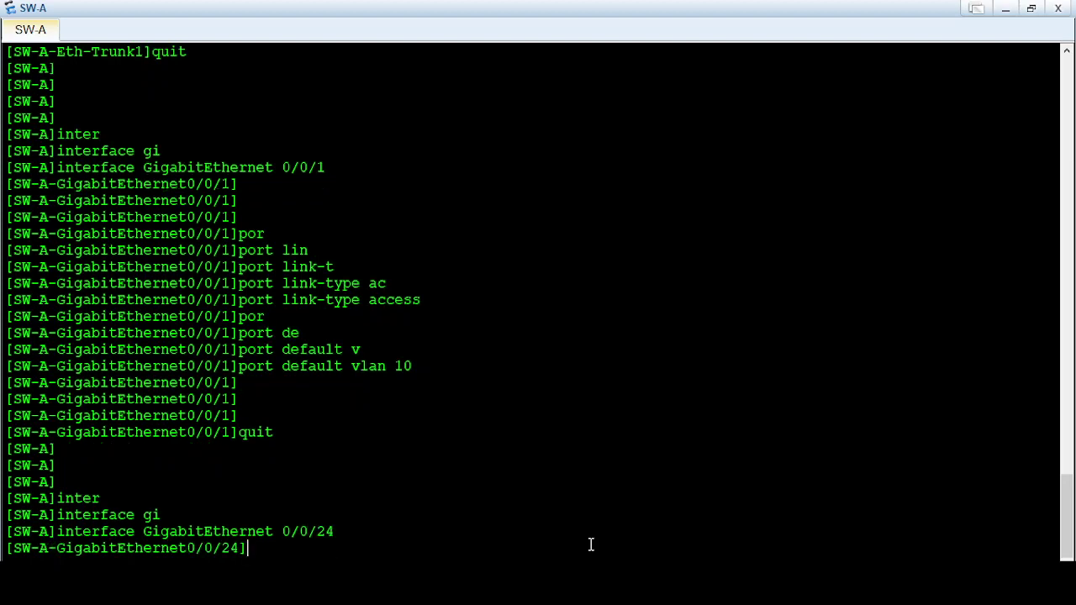
# Add GigabitEthernet 0/0/24 on SW-A to Eth-Trunk 1 and quit to the system view
pyautogui.write('eth')
pyautogui.press('Tab')
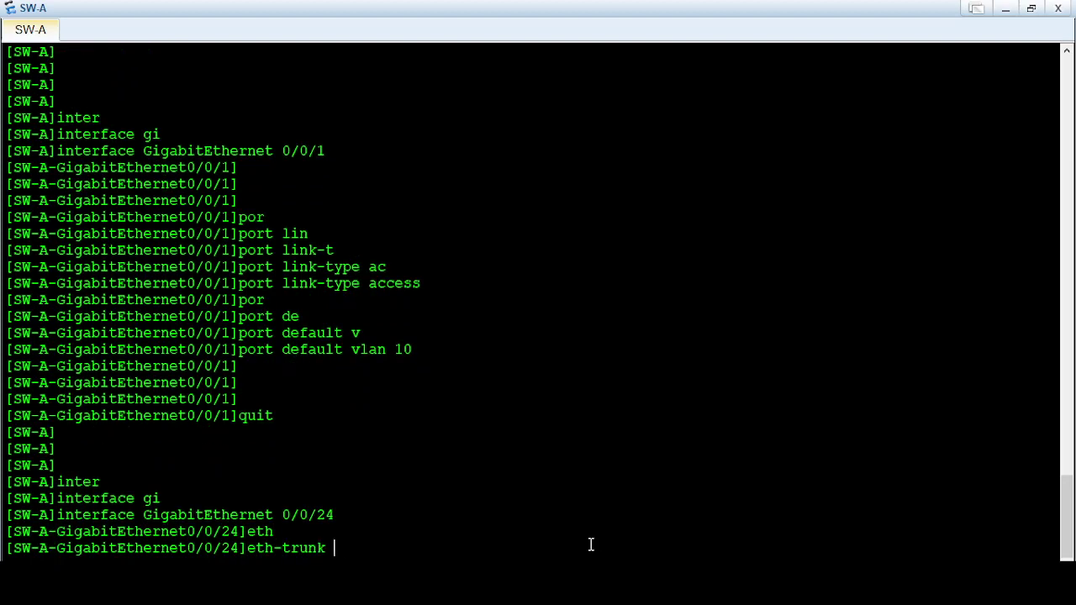
pyautogui.write('1')
pyautogui.press('Return')
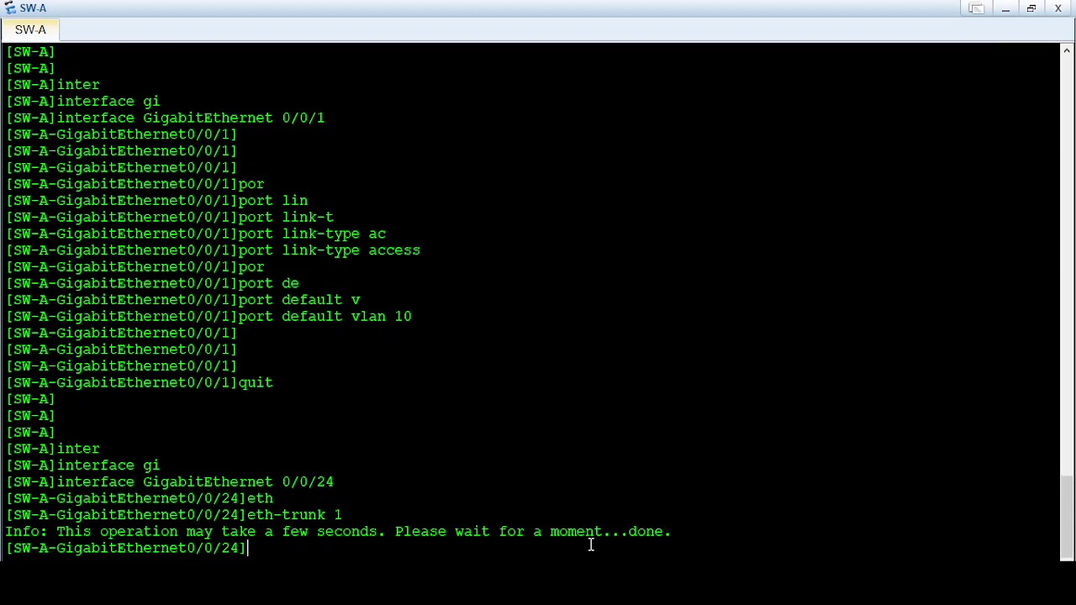
pyautogui.press('Return')
pyautogui.press('Return')
pyautogui.press('Return')
pyautogui.write('quit')
pyautogui.press('Return')
# Enter the interface view of GigabitEthernet 0/0/23 on SW-A
pyautogui.write('inter')
pyautogui.press('Tab')
pyautogui.write('gi')
pyautogui.press('Tab')
pyautogui.write('0')
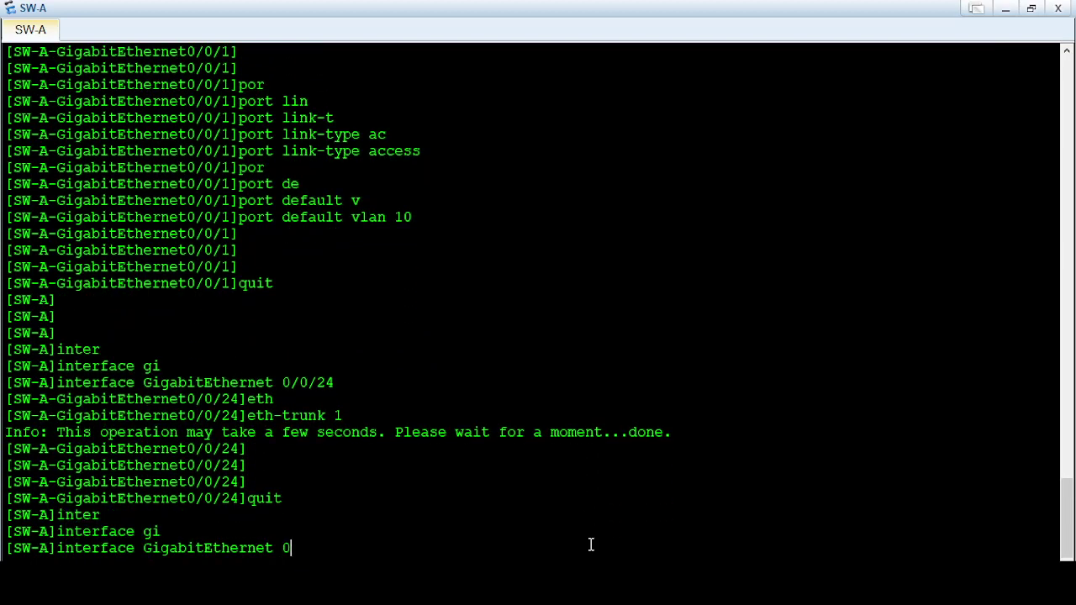
pyautogui.write('/0/23')
pyautogui.press('Return')
# Add GigabitEthernet 0/0/23 on SW-A to Eth-Trunk 1 and quit to the system view
pyautogui.write('eth')
pyautogui.press('Tab')
pyautogui.write('1')
pyautogui.press('Return')
pyautogui.press('Return')
pyautogui.press('Return')
pyautogui.write('quit')
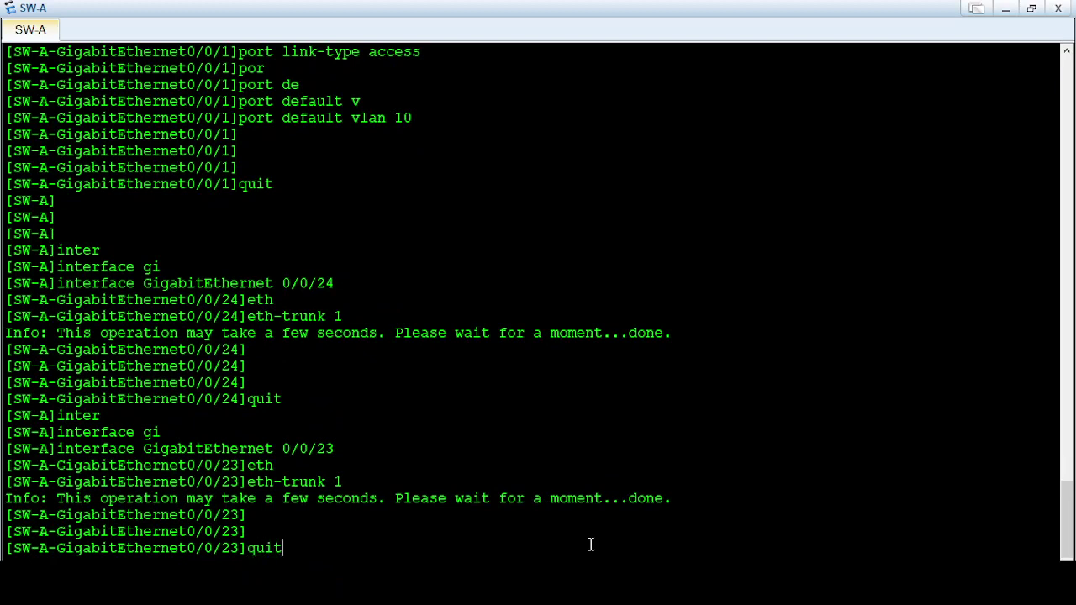
pyautogui.press('Return')
pyautogui.press('Return')
# Enter the interface view of GigabitEthernet 0/0/22 on SW-A
pyautogui.write('interface')
pyautogui.press('Tab')
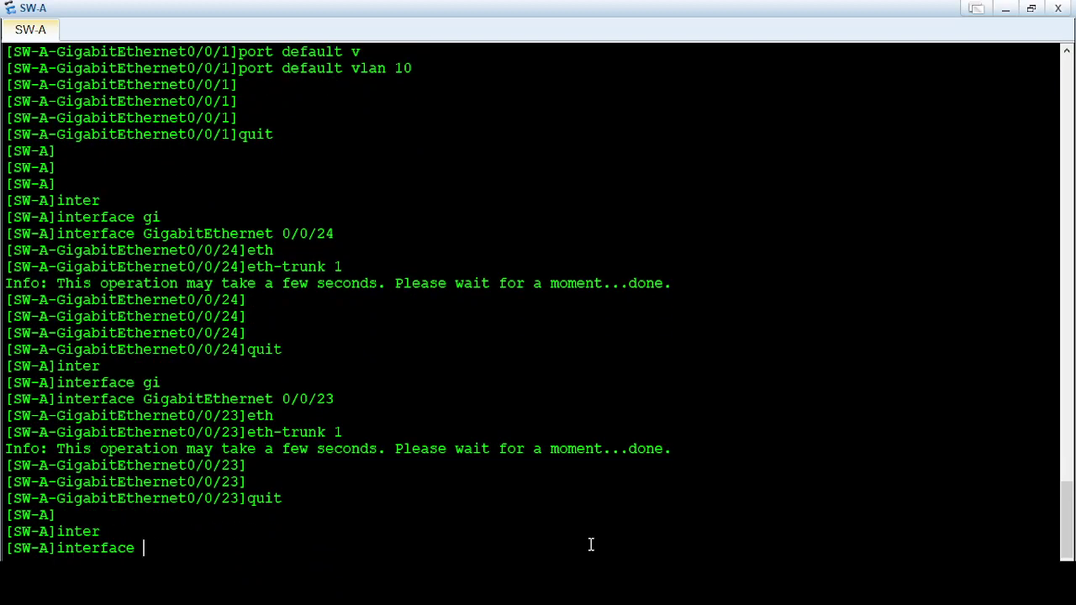
pyautogui.write('gi')
pyautogui.press('Tab')
pyautogui.write('0/0/')
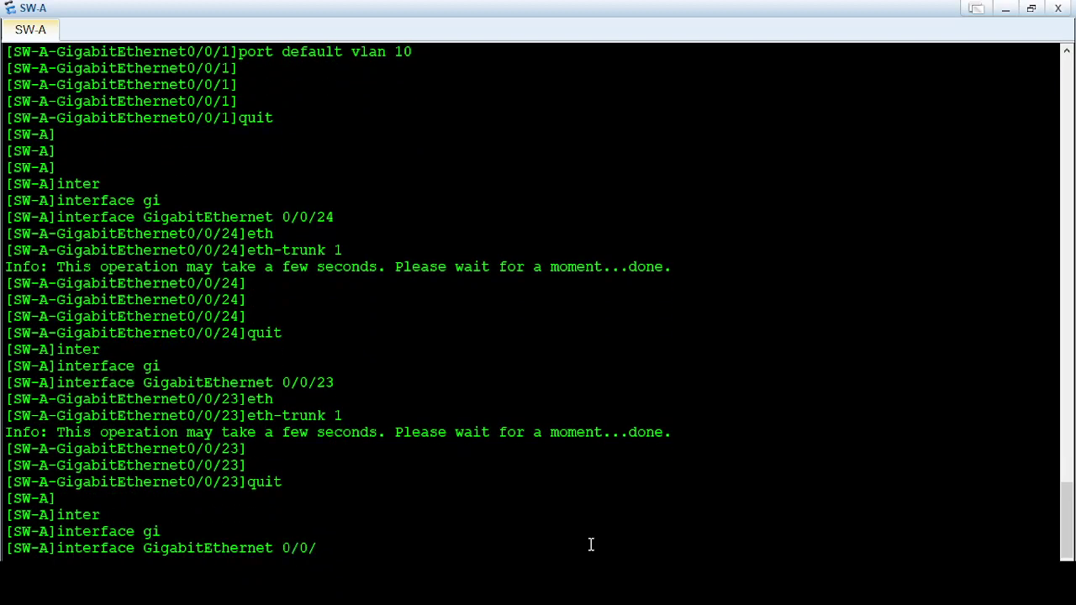
pyautogui.write('22')
pyautogui.press('Return')
# Add GigabitEthernet 0/0/22 on SW-A to Eth-Trunk 1 and quit to the system view
pyautogui.write('et')
pyautogui.press('Tab')
pyautogui.write('h')
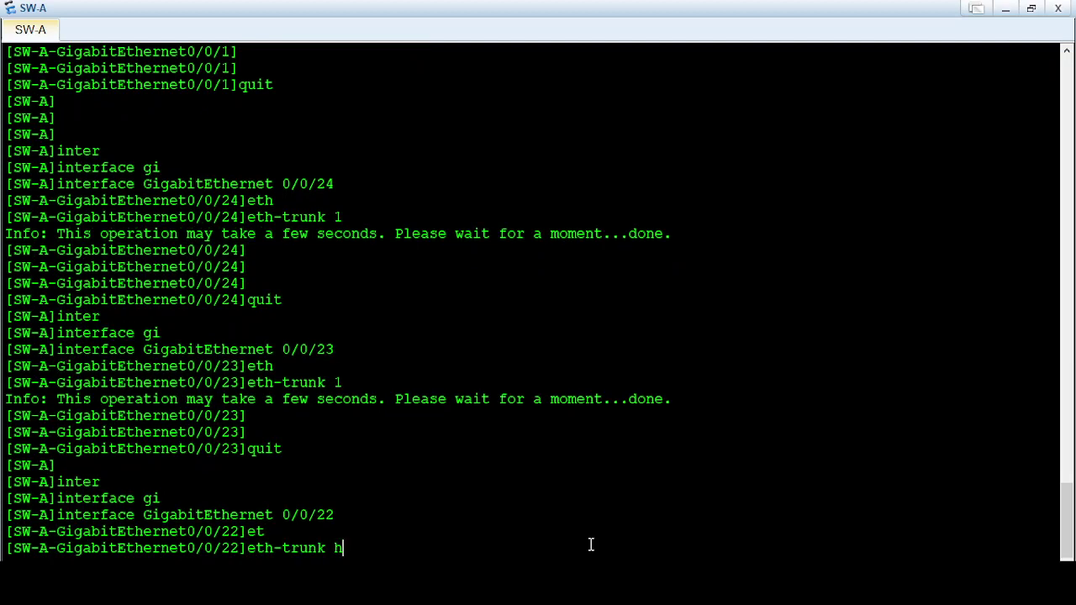
pyautogui.press('BackSpace')
pyautogui.write('`')
pyautogui.press('Return')
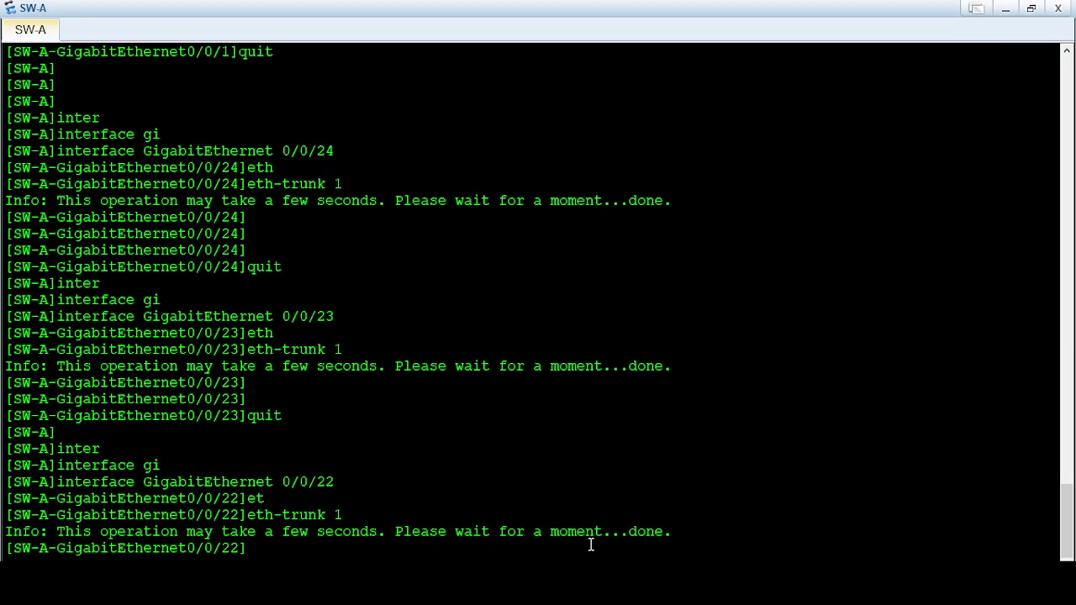
pyautogui.press('Return')
pyautogui.write('quit')
pyautogui.press('Return')
# Enter the interface view of GigabitEthernet 0/0/21 on SW-A
pyautogui.write('interface')
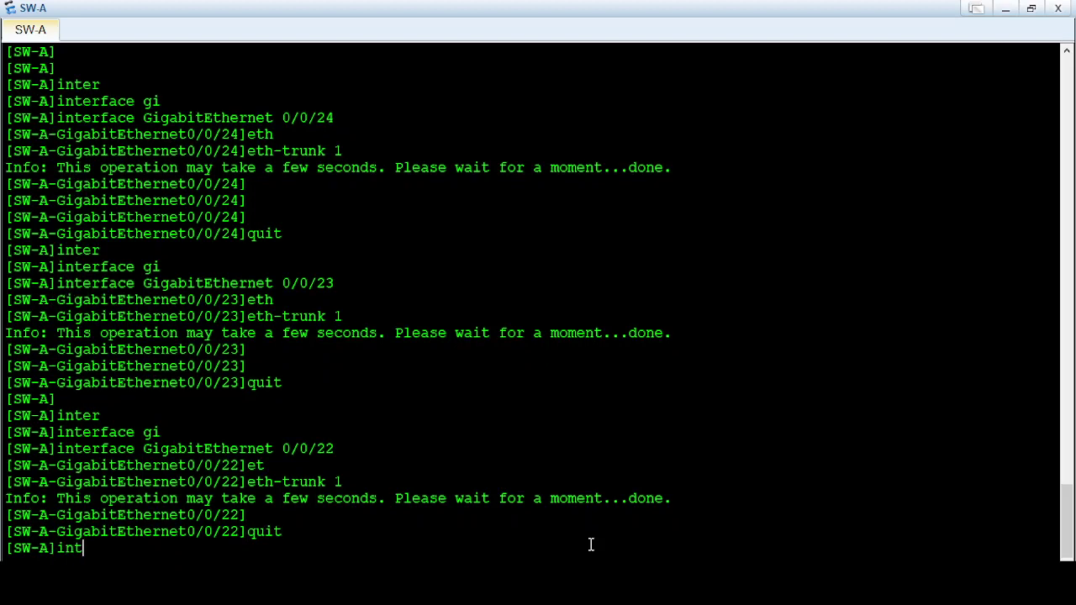
pyautogui.press('Tab')
pyautogui.write('gi')
pyautogui.press('Tab')
pyautogui.write('0/0/21')
pyautogui.press('Return')
# Add GigabitEthernet 0/0/21 on SW-A to Eth-Trunk 1 and quit to the system view
pyautogui.write('eth-trunk')
pyautogui.press('Tab')
pyautogui.write('1')
pyautogui.press('Return')
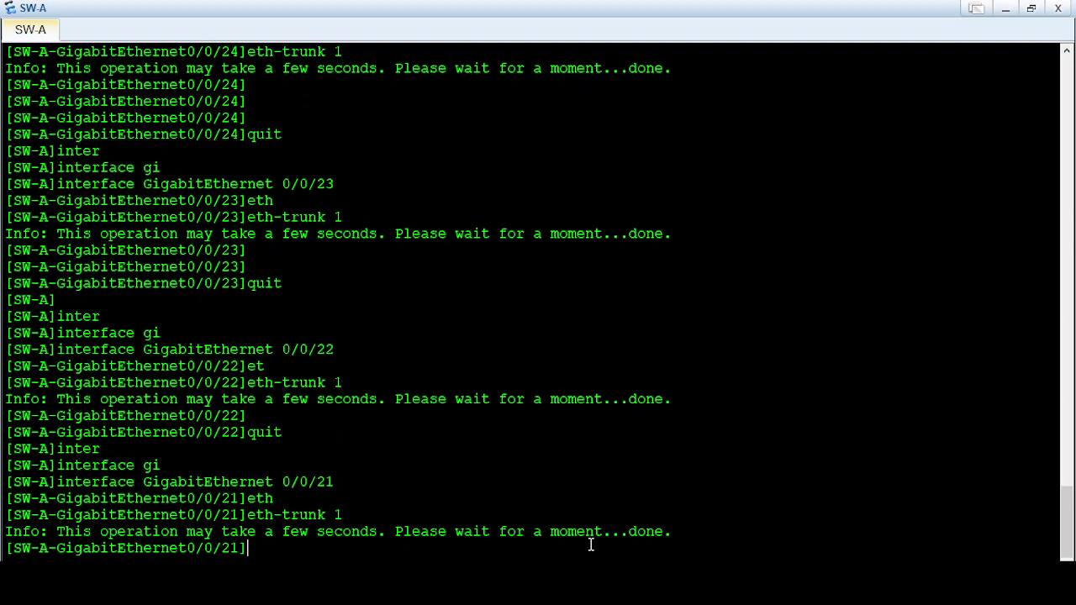
pyautogui.press('Return')
pyautogui.press('Return')
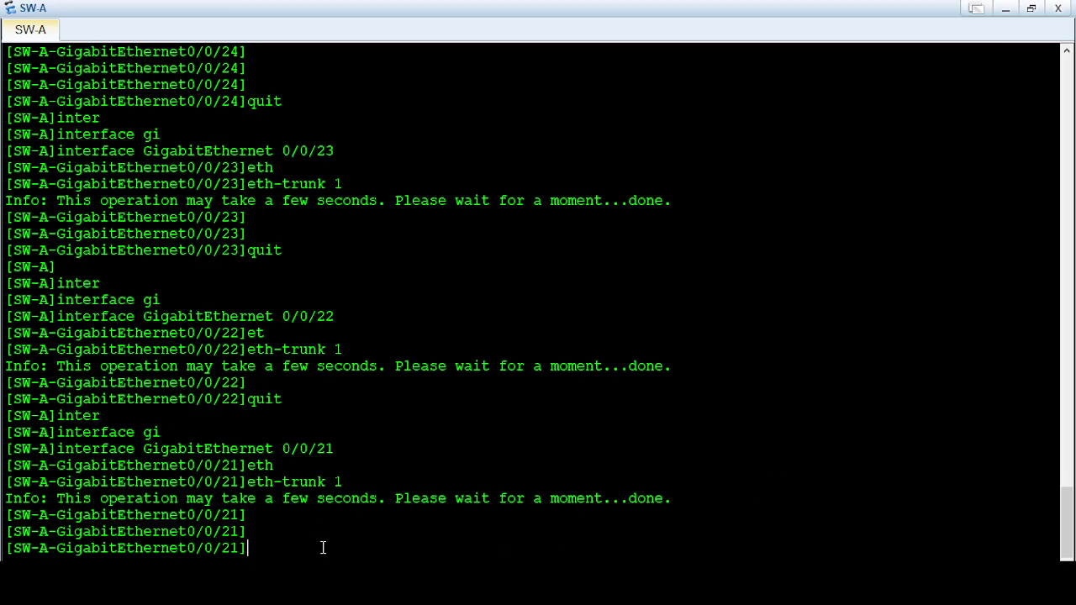
pyautogui.write('quit')
pyautogui.press('Return')
pyautogui.press('Return')
pyautogui.press('Return')
pyautogui.press('Return')
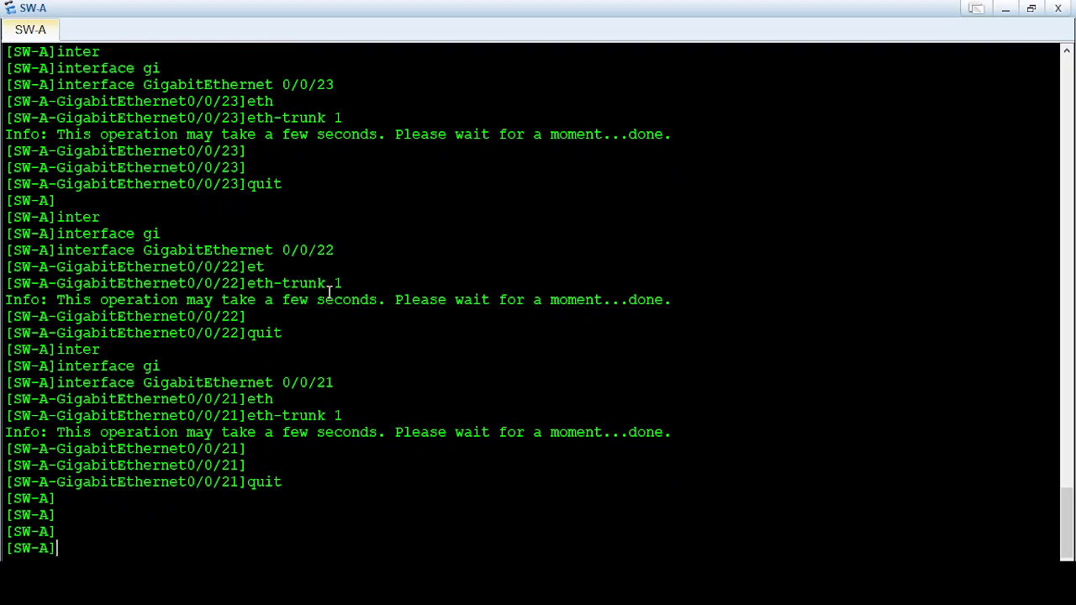
# Check the trunk link in the topology and enter the interface view of Eth-Trunk 1 on SW-A
pyautogui.click(1005, 9)
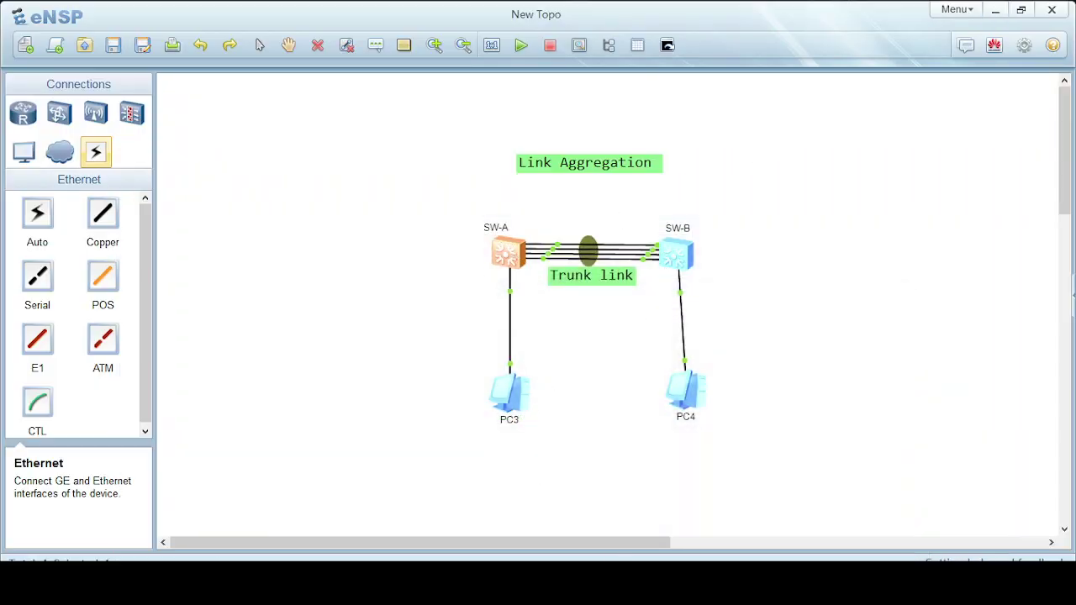
pyautogui.moveTo(561, 584)
pyautogui.click(592, 535)
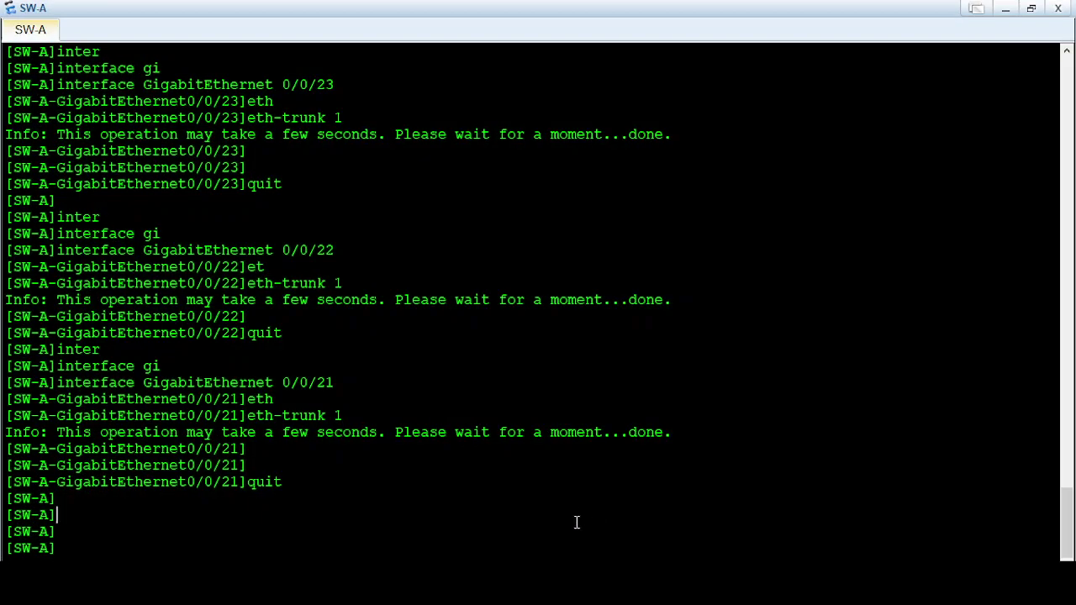
pyautogui.write('inter')
pyautogui.press('Tab')
pyautogui.write('e Eth')
pyautogui.press('Tab')
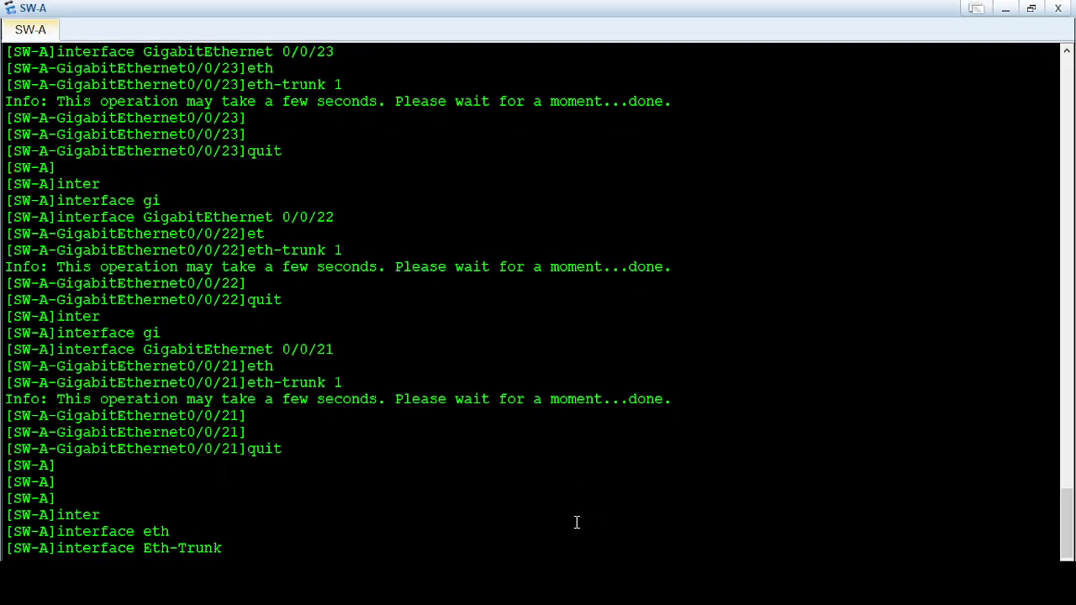
pyautogui.write('1')
pyautogui.press('Return')
pyautogui.press('Return')
pyautogui.press('Return')
# Set the port link-type of Eth-Trunk 1 on SW-A to trunk
pyautogui.write('por')
pyautogui.press('Tab')
pyautogui.write('lin')
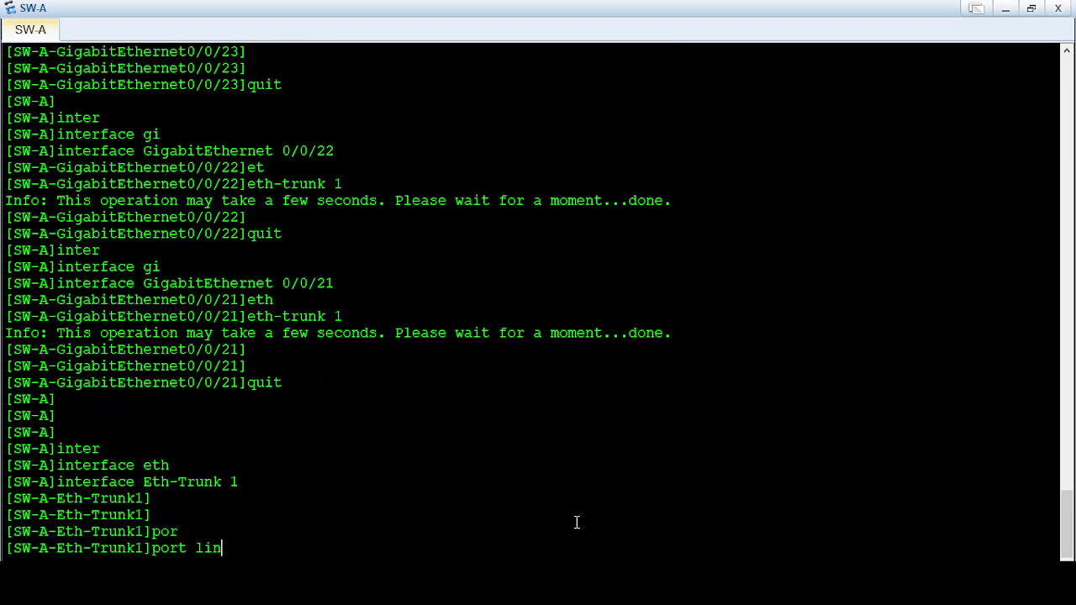
pyautogui.press('Tab')
pyautogui.write('t')
pyautogui.press('Tab')
pyautogui.press('Return')
# Allow VLAN 10 to pass through the trunk port Eth-Trunk 1 on SW-A
pyautogui.write('por')
pyautogui.press('Tab')
pyautogui.write('tr')
pyautogui.press('Tab')
pyautogui.write('all')
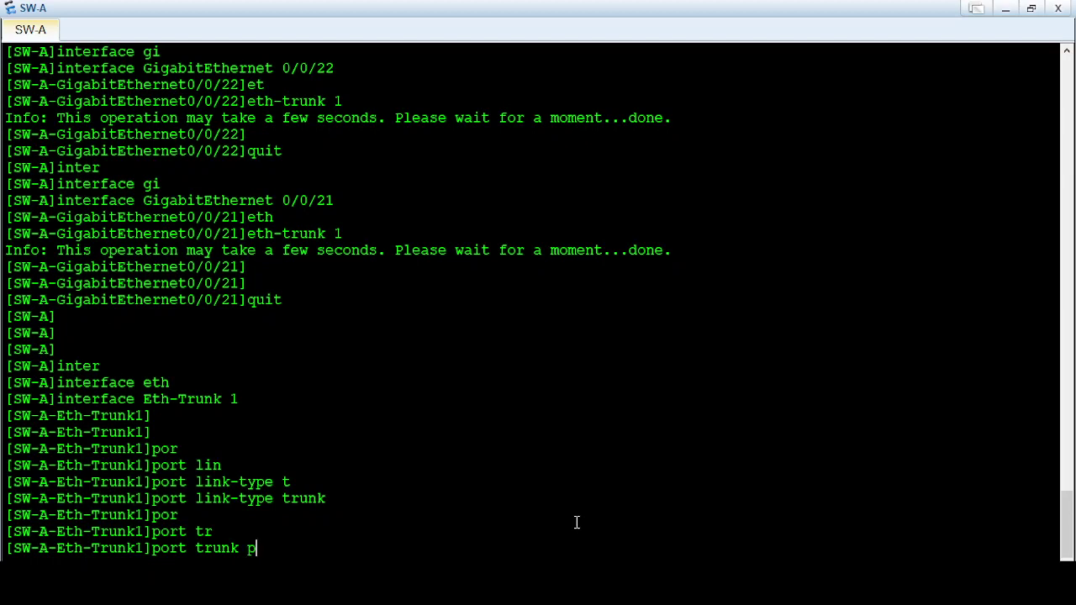
pyautogui.press('Tab')
pyautogui.write('v')
pyautogui.press('Tab')
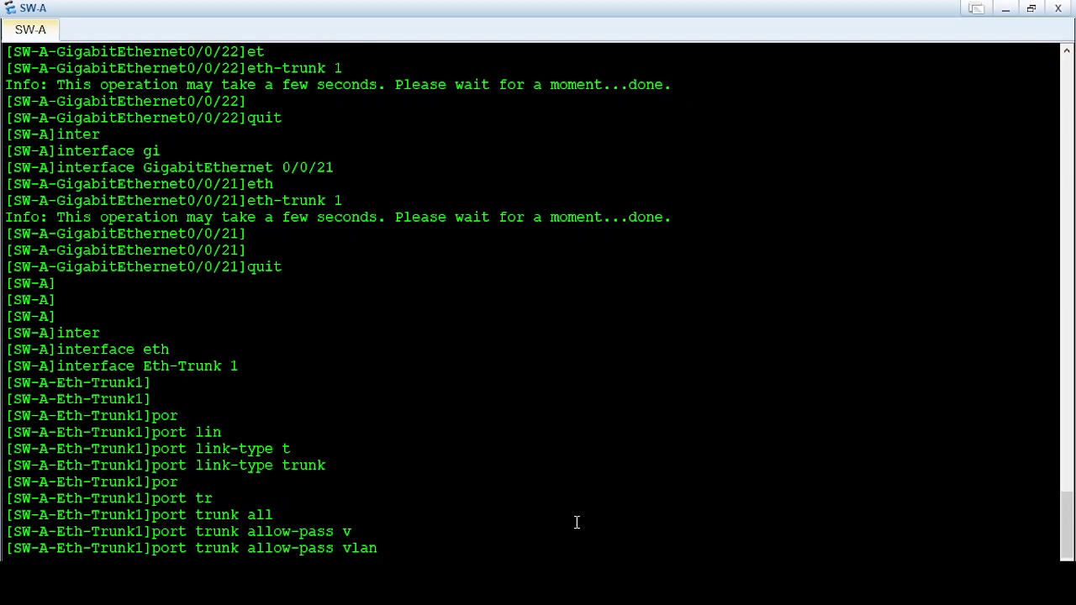
pyautogui.press('Return')
pyautogui.press('Return')
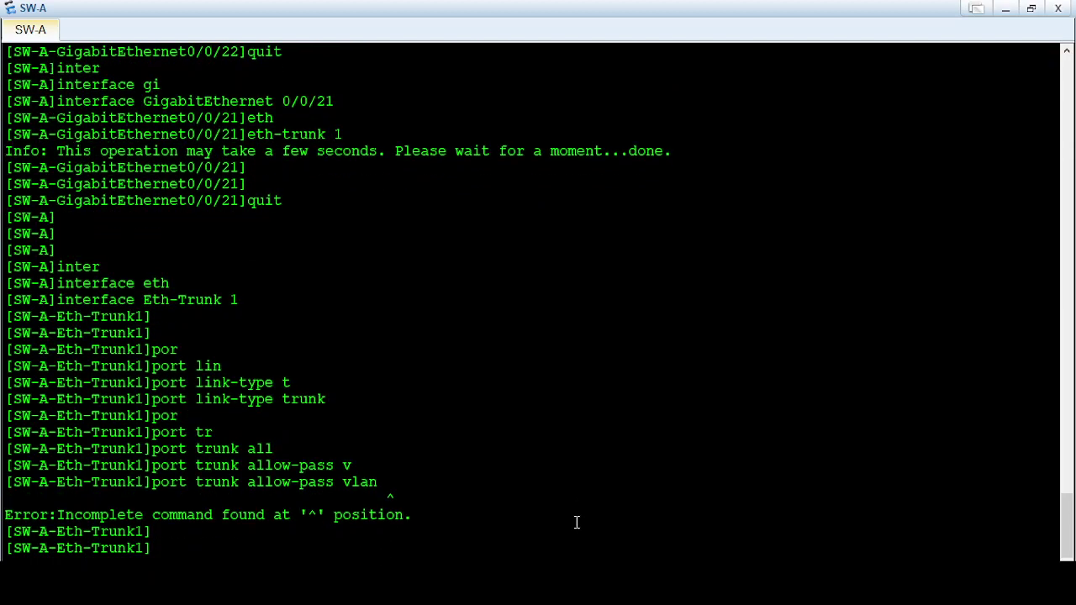
pyautogui.press('Up')
pyautogui.write('10')
pyautogui.press('Return')
pyautogui.press('Return')
pyautogui.press('Return')
pyautogui.press('Return')
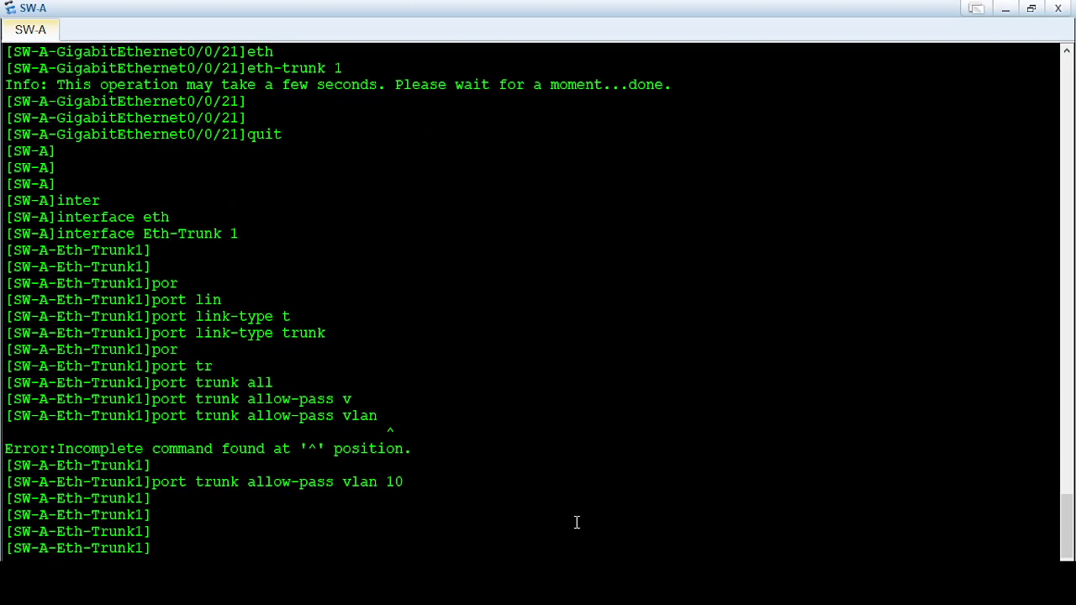
# Quit from SW-A's Eth-Trunk 1 interface view through the system view to the user view
pyautogui.write('quit')
pyautogui.press('Return')
pyautogui.press('Return')
pyautogui.press('Return')
pyautogui.write('quit')
pyautogui.press('Return')
pyautogui.press('Return')
pyautogui.press('Return')
pyautogui.press('Return')
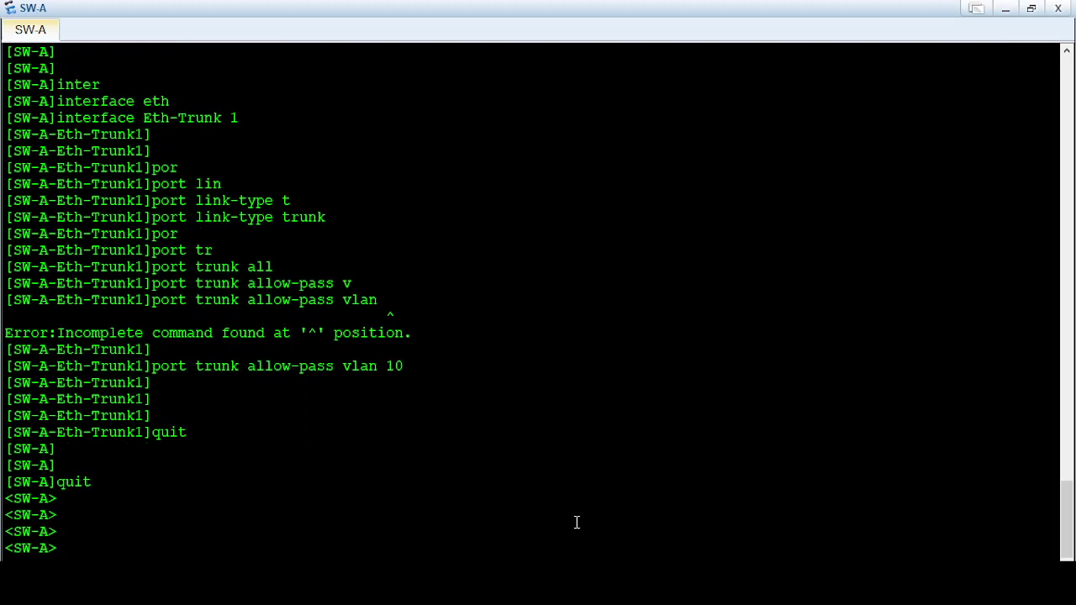
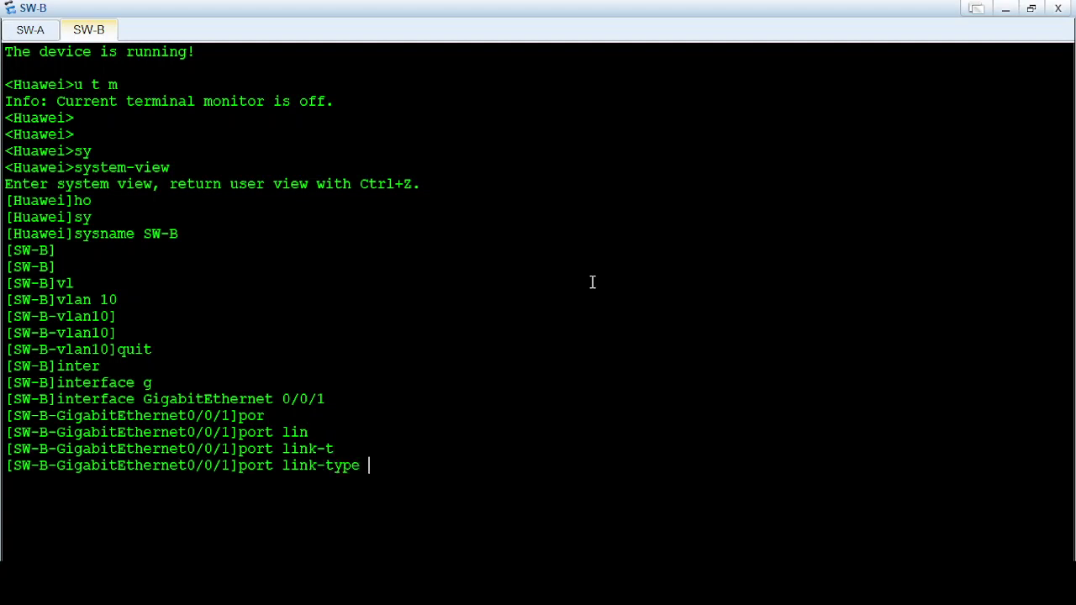
# Set the port link-type of GigabitEthernet 0/0/1 on SW-B to access
pyautogui.write('ac')
pyautogui.press('Tab')
pyautogui.press('Return')
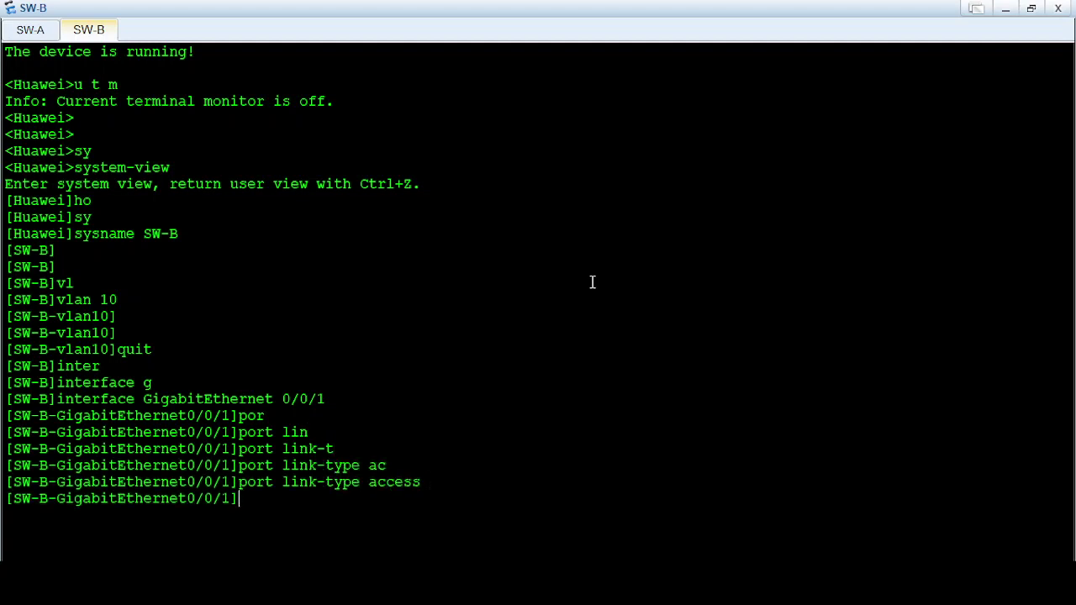
# Set the default VLAN of GigabitEthernet 0/0/1 on SW-B to 10 and quit to the system view
pyautogui.write('por')
pyautogui.press('Tab')
pyautogui.write('ac')
pyautogui.press('Tab')
pyautogui.press('BackSpace')
pyautogui.press('BackSpace')
pyautogui.write('de')
pyautogui.press('Tab')
pyautogui.write('v')
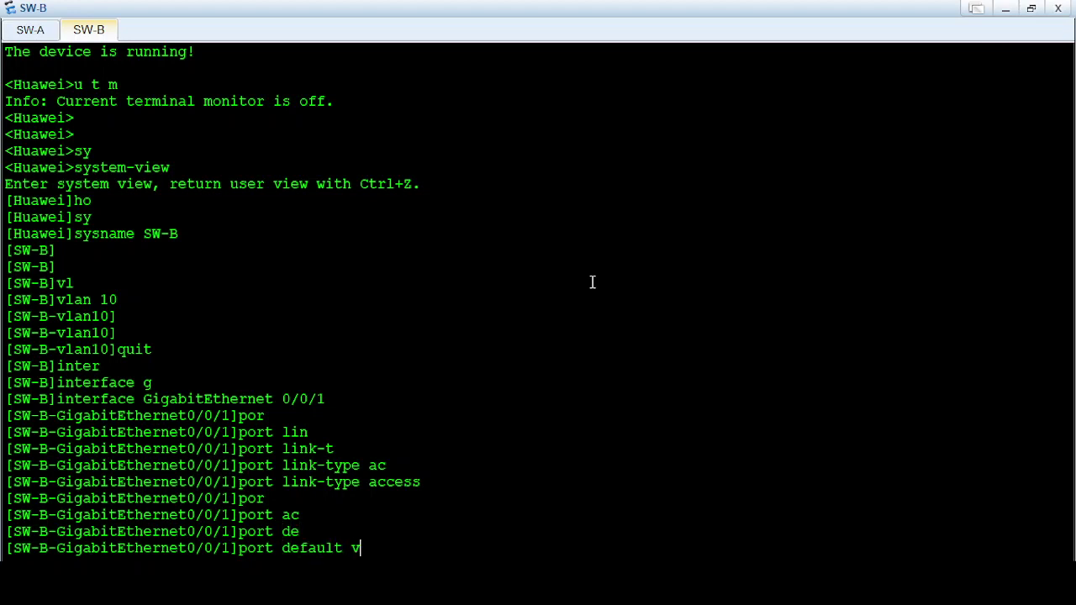
pyautogui.press('Tab')
pyautogui.write('10')
pyautogui.press('Return')
pyautogui.press('Return')
pyautogui.press('Return')
pyautogui.press('Return')
pyautogui.write('quit')
pyautogui.press('Return')
pyautogui.press('Return')
pyautogui.press('Return')
# Create the Eth-Trunk 1 interface on SW-B and quit to the system view
pyautogui.write('inter')
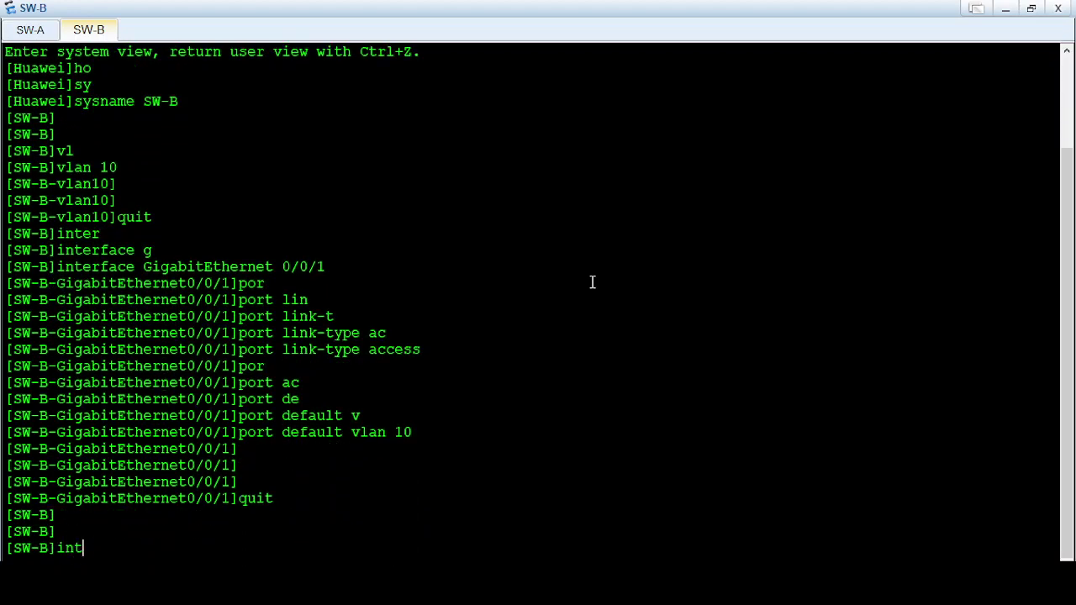
pyautogui.press('Tab')
pyautogui.write('eth')
pyautogui.press('Tab')
pyautogui.write('1')
pyautogui.press('Return')
pyautogui.press('Return')
pyautogui.press('Return')
pyautogui.press('Return')
pyautogui.write('quit')
pyautogui.press('Return')
# Enter the interface view of GigabitEthernet 0/0/24 on SW-B
pyautogui.write('inter')
pyautogui.press('Tab')
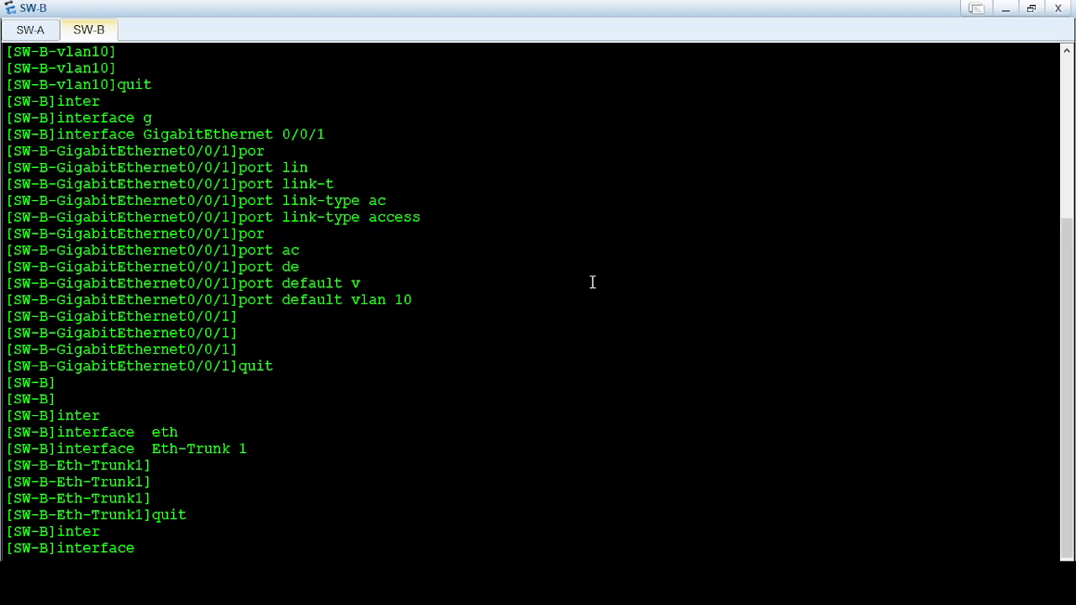
pyautogui.write('gi')
pyautogui.press('Tab')
pyautogui.write('0/0/24')
pyautogui.press('Return')
# Add GigabitEthernet 0/0/24 on SW-B to Eth-Trunk 1
pyautogui.write('eth')
pyautogui.press('Tab')
pyautogui.write('1')
pyautogui.press('Return')
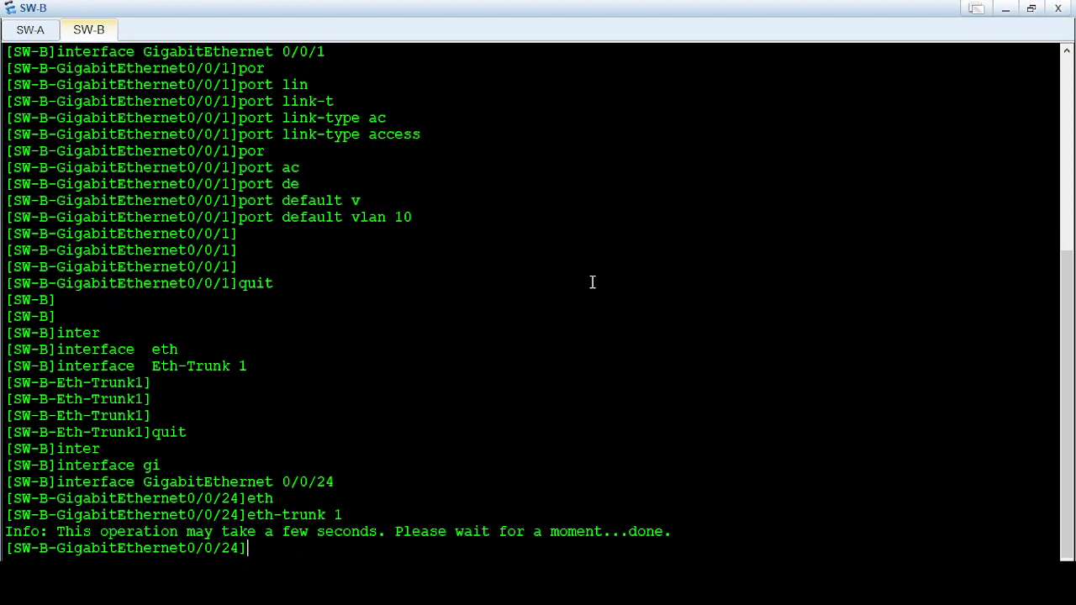
# Quit to the system view and enter the interface view of GigabitEthernet 0/0/23 on SW-B
pyautogui.press('Return')
pyautogui.press('Return')
pyautogui.write('quit')
pyautogui.press('Return')
pyautogui.write('inter')
pyautogui.press('Tab')
pyautogui.write('gi')
pyautogui.press('Tab')
pyautogui.write('0')
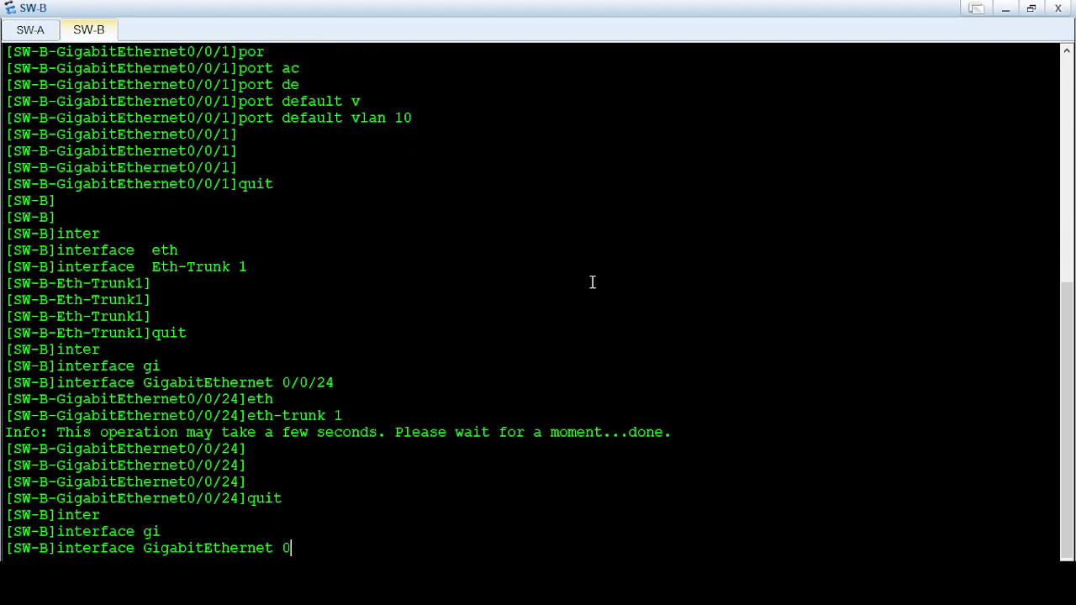
pyautogui.write('/0/23')
pyautogui.press('Return')
# Add GigabitEthernet 0/0/23 on SW-B to Eth-Trunk 1 and quit to the system view
pyautogui.write('eth')
pyautogui.press('Tab')
pyautogui.write('1')
pyautogui.press('Return')
pyautogui.write('quit')
pyautogui.press('Return')
# Enter the interface view of GigabitEthernet 0/0/22 on SW-B
pyautogui.write('inter')
pyautogui.press('Tab')
pyautogui.write('g')
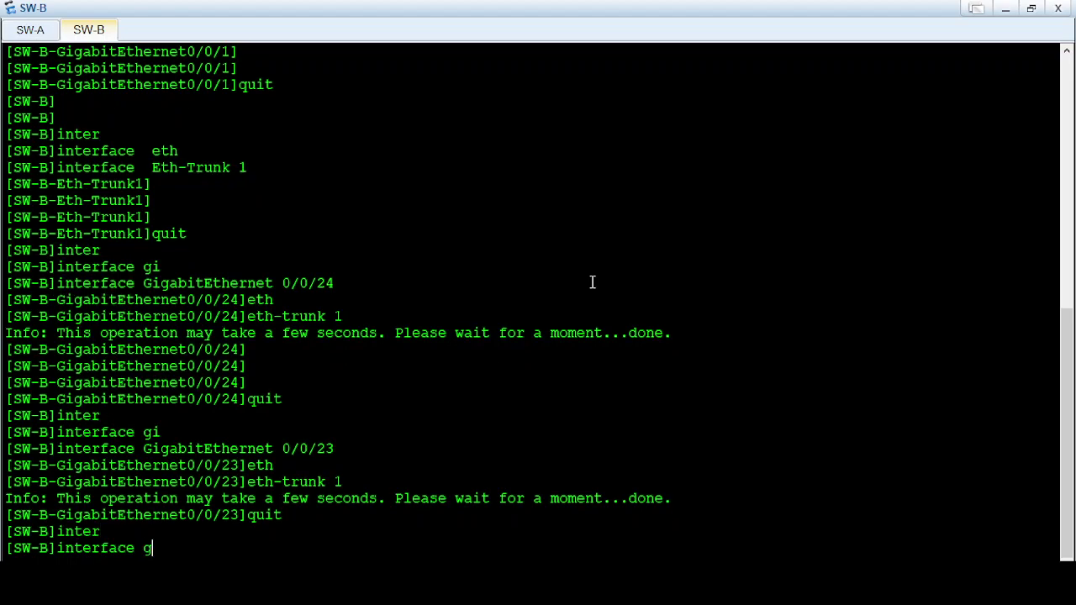
pyautogui.write('abi')
pyautogui.press('Tab')
pyautogui.write('0/0/2')
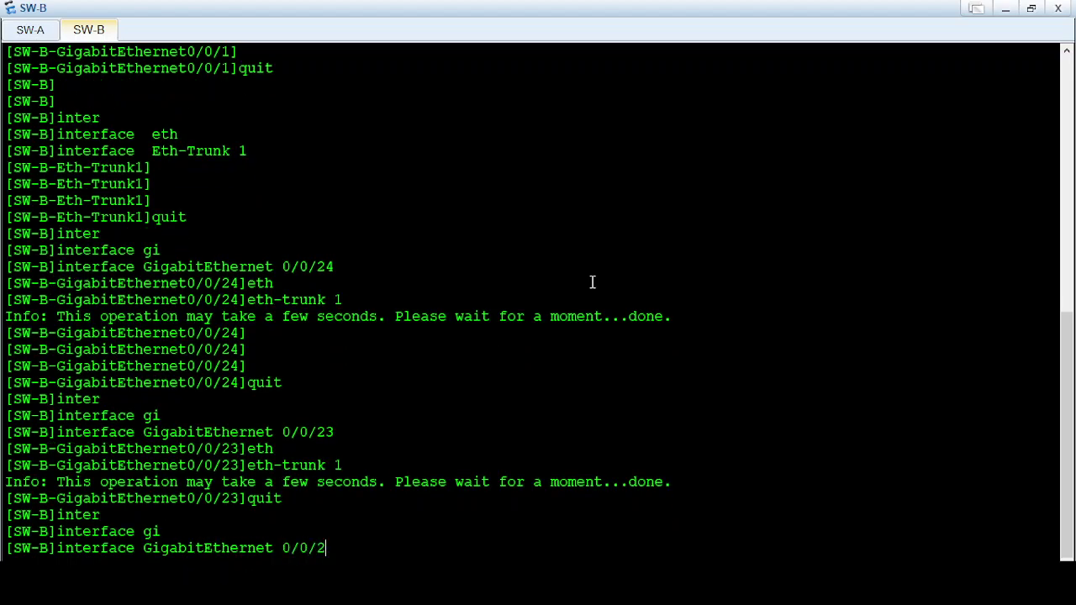
pyautogui.write('2')
pyautogui.press('Return')
# Add GigabitEthernet 0/0/22 on SW-B to Eth-Trunk 1 and quit to the system view
pyautogui.write('eth')
pyautogui.press('Tab')
pyautogui.write('1')
pyautogui.press('Return')
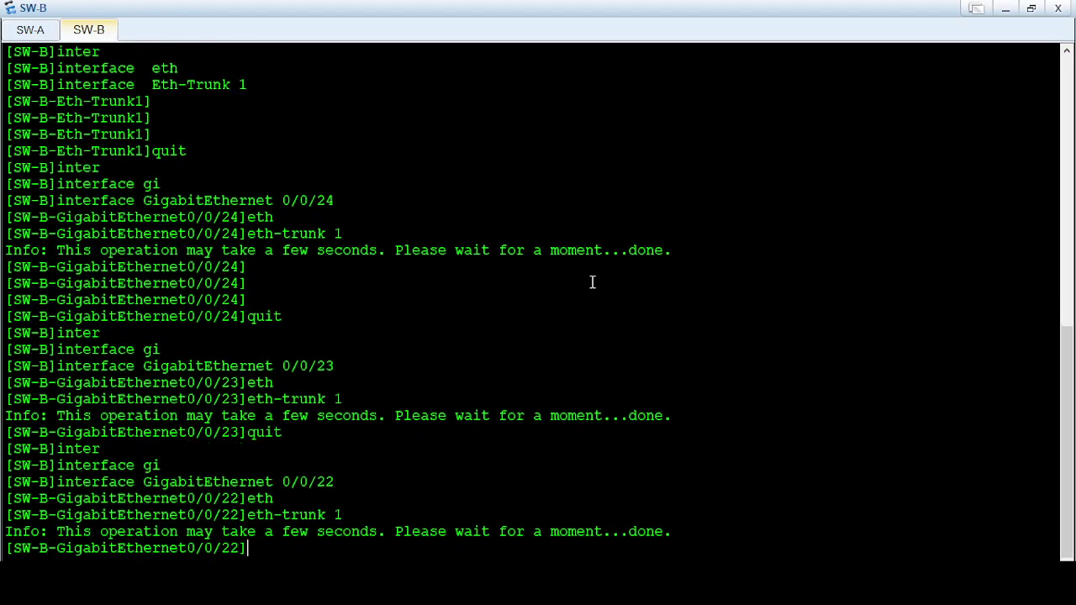
pyautogui.press('Return')
pyautogui.press('Return')
pyautogui.write('quit')
pyautogui.press('Return')
# Enter the interface view of GigabitEthernet 0/0/21 on SW-B
pyautogui.write('inter')
pyautogui.press('Tab')
pyautogui.write('gi')
pyautogui.press('Tab')
pyautogui.write('0/0/21')
pyautogui.press('Return')
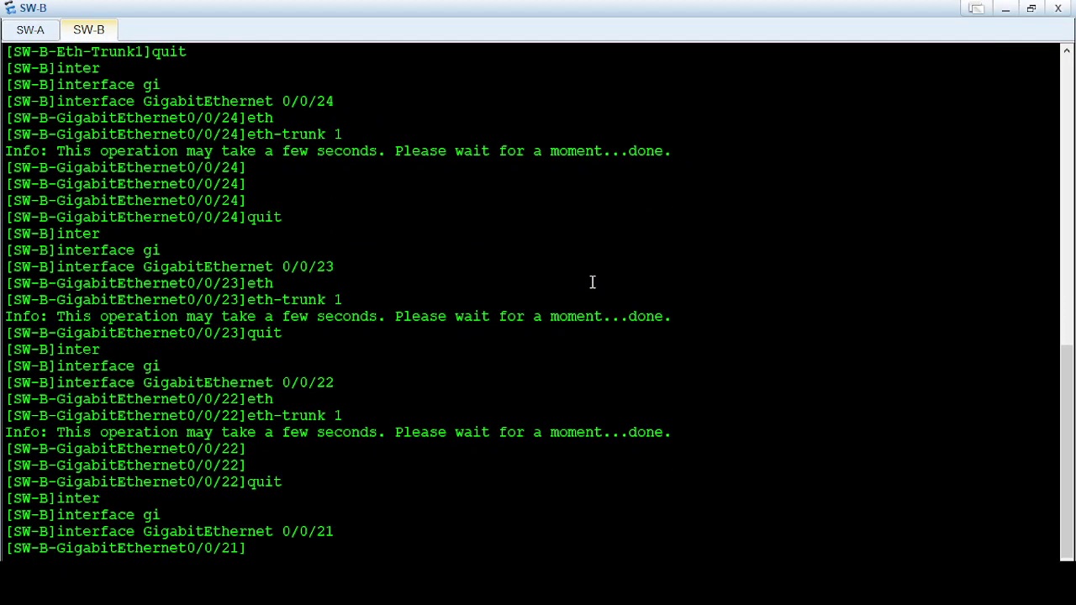
# Add GigabitEthernet 0/0/21 on SW-B to Eth-Trunk 1 and quit to the system view
pyautogui.write('eth-trunk 1')
pyautogui.press('Tab')
pyautogui.write('h')
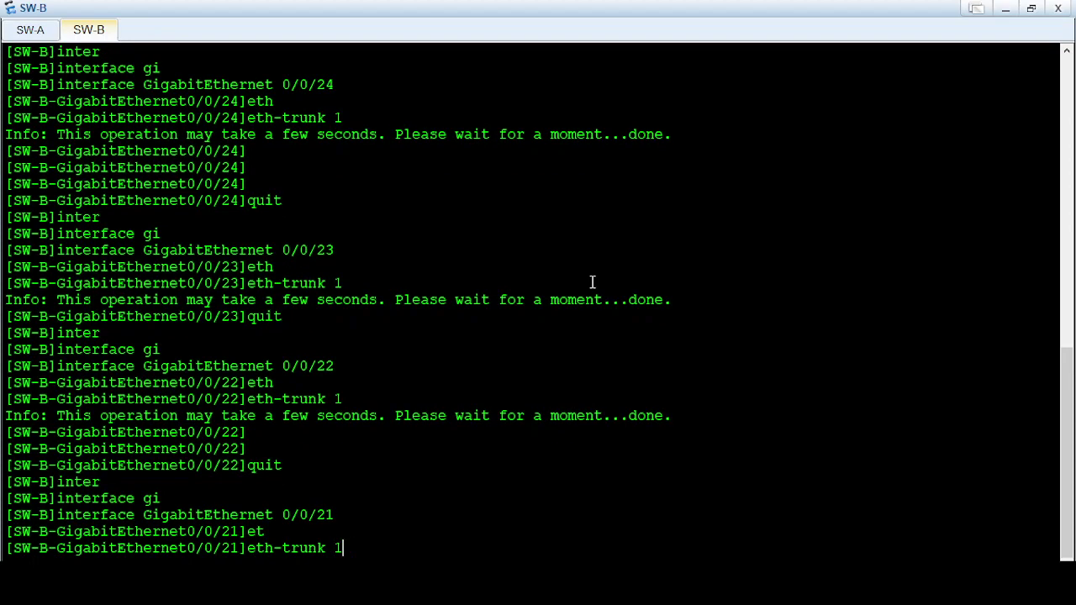
pyautogui.press('Return')
pyautogui.press('Return')
pyautogui.press('Return')
pyautogui.write('quit')
pyautogui.press('Return')
pyautogui.press('Return')
pyautogui.press('Return')
# Enter the interface view of Eth-Trunk 1 on SW-B
pyautogui.write('inter')
pyautogui.press('Tab')
pyautogui.write('eth')
pyautogui.press('Tab')
pyautogui.write('1')
pyautogui.press('Return')
pyautogui.press('Return')
pyautogui.press('Return')
pyautogui.press('Return')
# Set the port link type of Eth-Trunk 1 on SW-B to trunk
pyautogui.write('p')
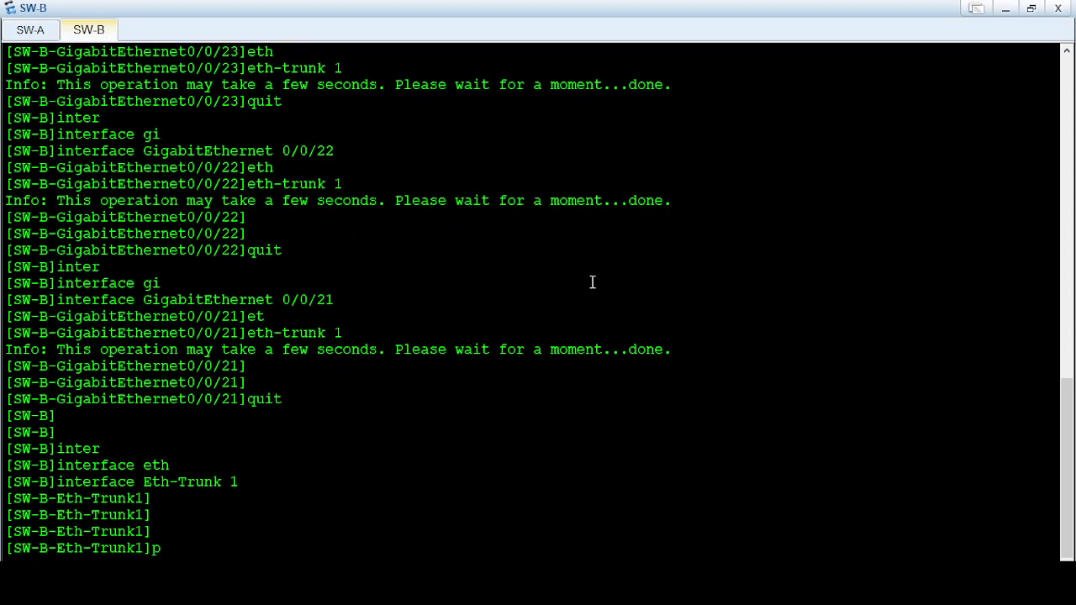
pyautogui.write('or')
pyautogui.press('Tab')
pyautogui.write('lin')
pyautogui.press('Tab')
pyautogui.write('t')
pyautogui.press('Tab')
pyautogui.press('Return')
# Allow VLAN 10 to pass through the Eth-Trunk 1 trunk on SW-B and quit to the system view
pyautogui.write('por')
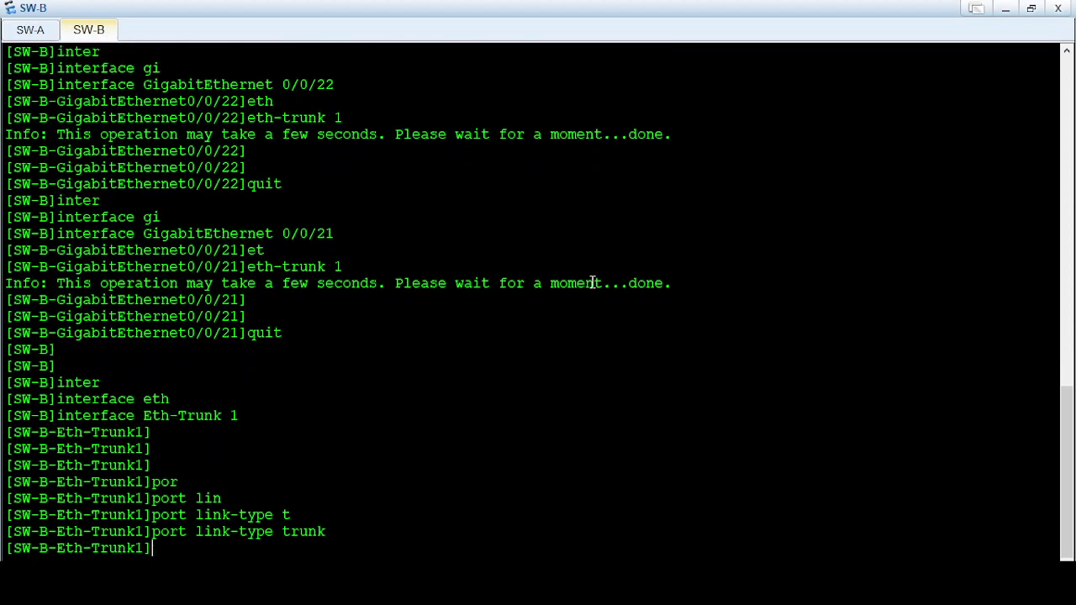
pyautogui.press('Tab')
pyautogui.write('tr')
pyautogui.press('Tab')
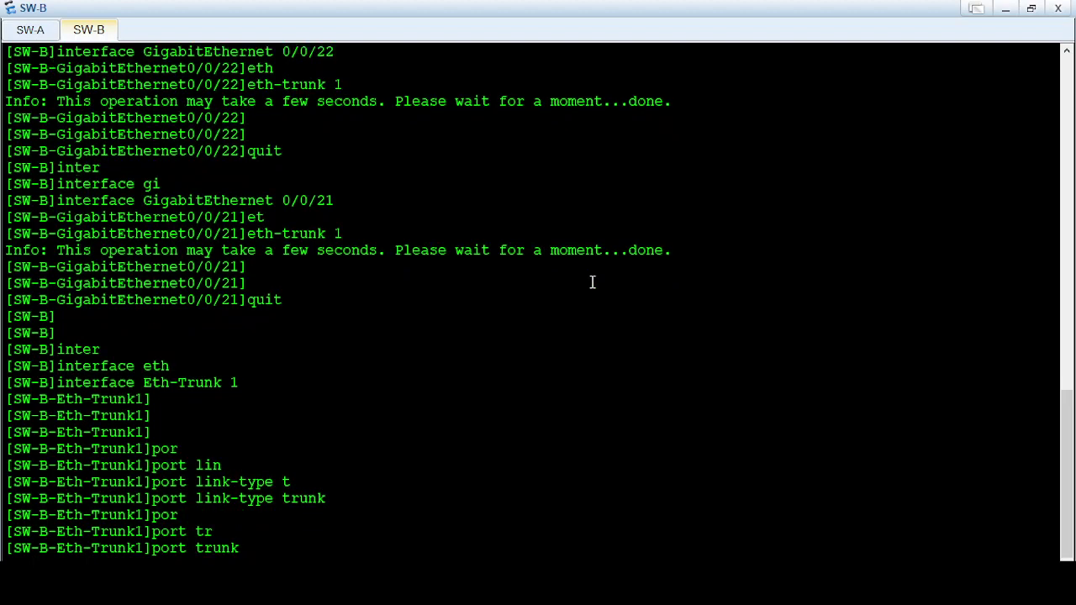
pyautogui.write('all')
pyautogui.press('Tab')
pyautogui.write('v')
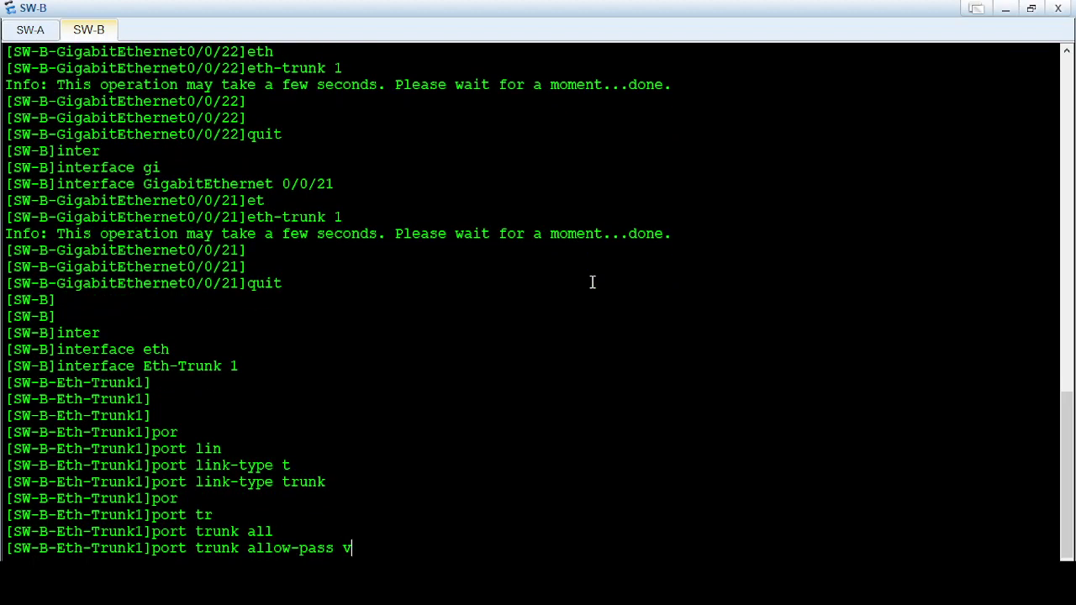
pyautogui.press('Tab')
pyautogui.write('10')
pyautogui.press('Return')
pyautogui.press('Return')
pyautogui.press('Return')
pyautogui.write('quit')
pyautogui.press('Return')
pyautogui.press('Return')
pyautogui.press('Return')
pyautogui.press('Return')
pyautogui.press('Return')
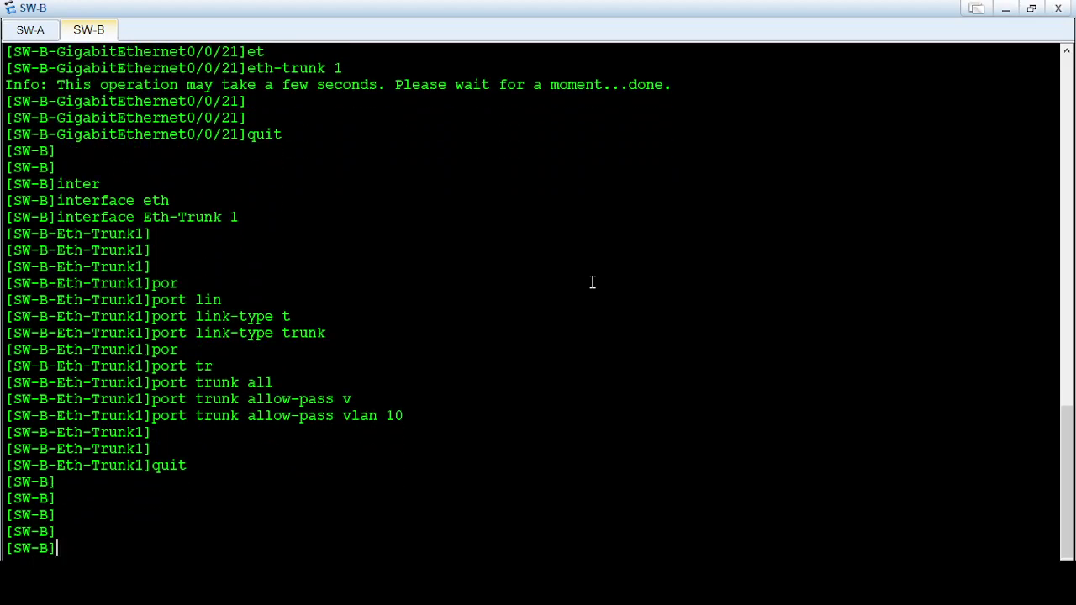
# Quit to the user view on SW-B, save the configuration under the default file name and minimize the console
pyautogui.write('quit')
pyautogui.press('Return')
pyautogui.write('sav')
pyautogui.press('Tab')
pyautogui.press('Return')
pyautogui.write('y')
pyautogui.press('Return')
pyautogui.press('Return')
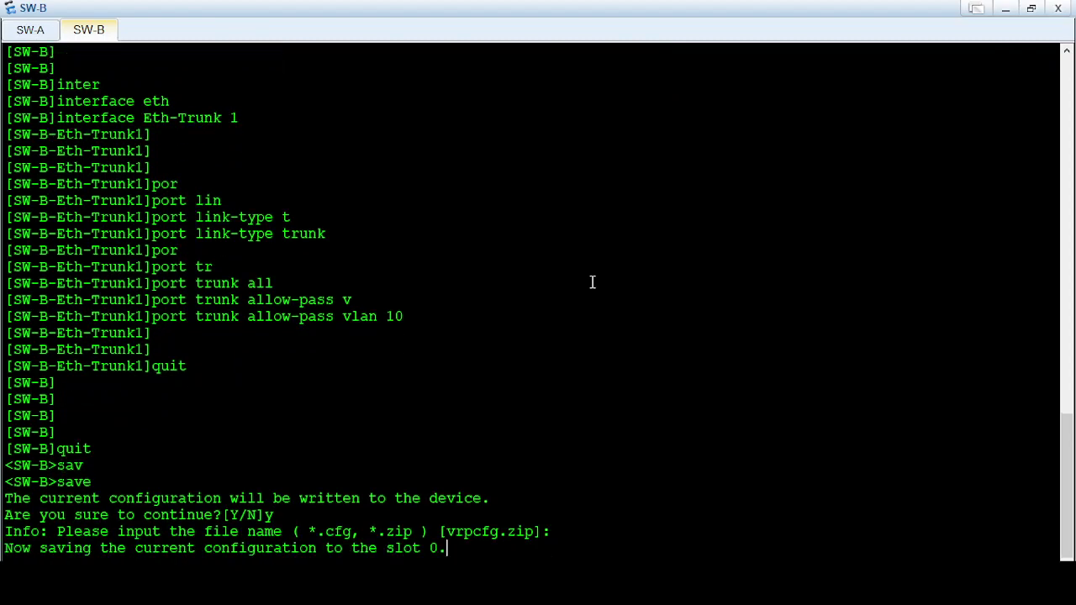
pyautogui.click(1004, 9)
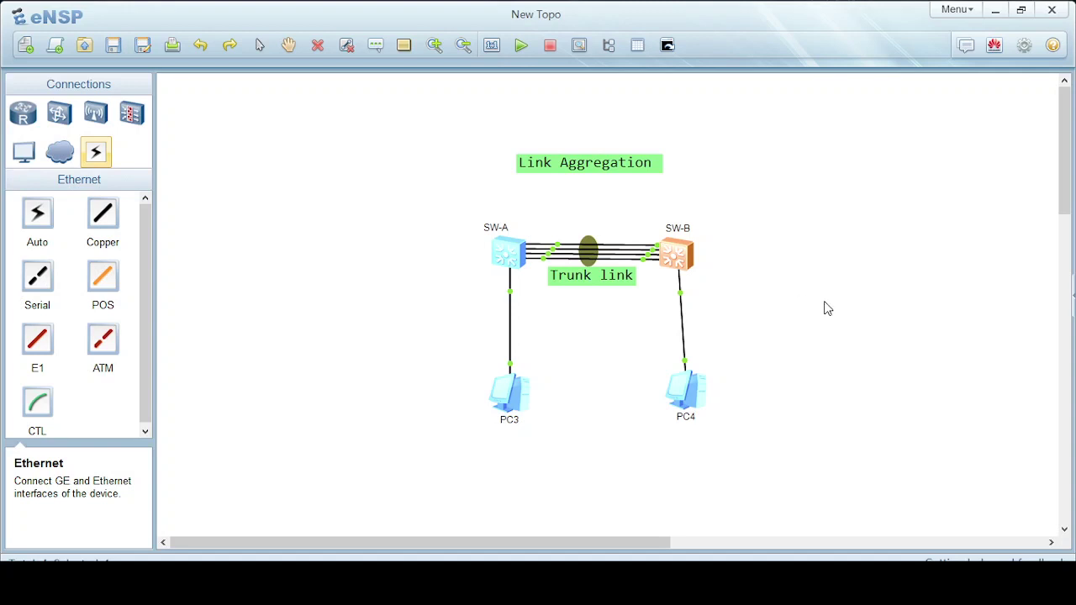
# Set PC3's static IPv4 address to 192.168.10.1, subnet mask to 255.255.255.0 and gateway to 192.168.10.10, and apply them
pyautogui.doubleClick(509, 389)
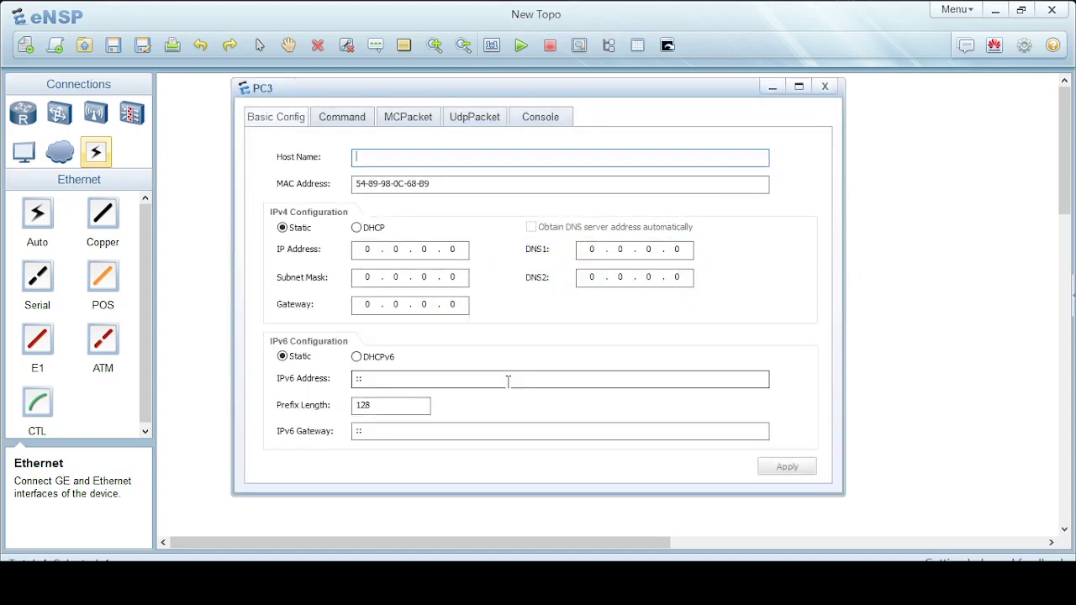
pyautogui.click(373, 255)
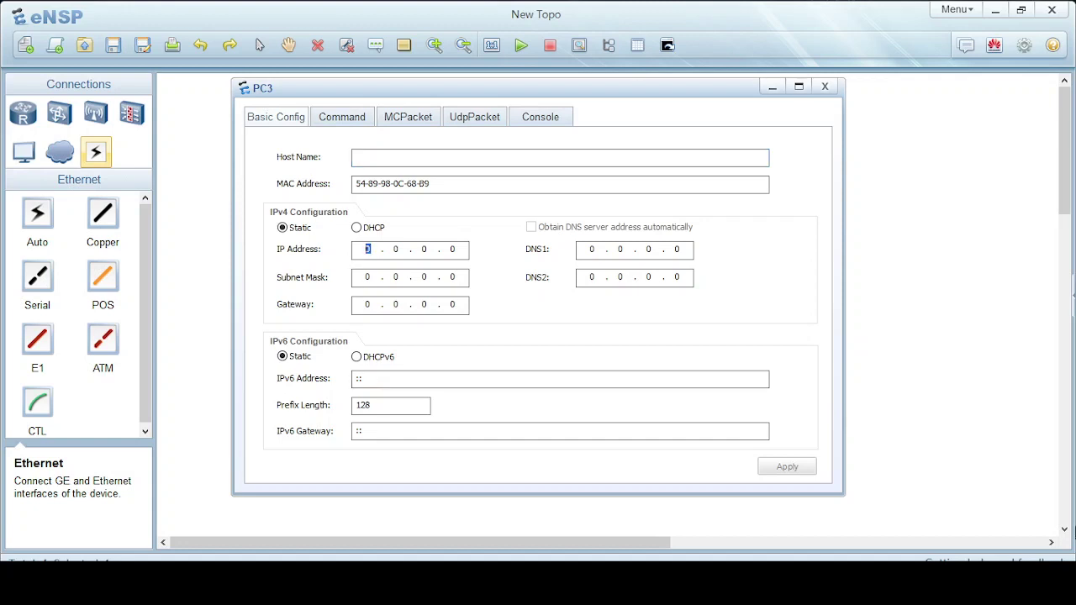
pyautogui.write('192 . 168 . 10 . 1')
pyautogui.press('Tab')
pyautogui.write('255 . 255 . 255')
pyautogui.press('Tab')
pyautogui.write('192 . 168')
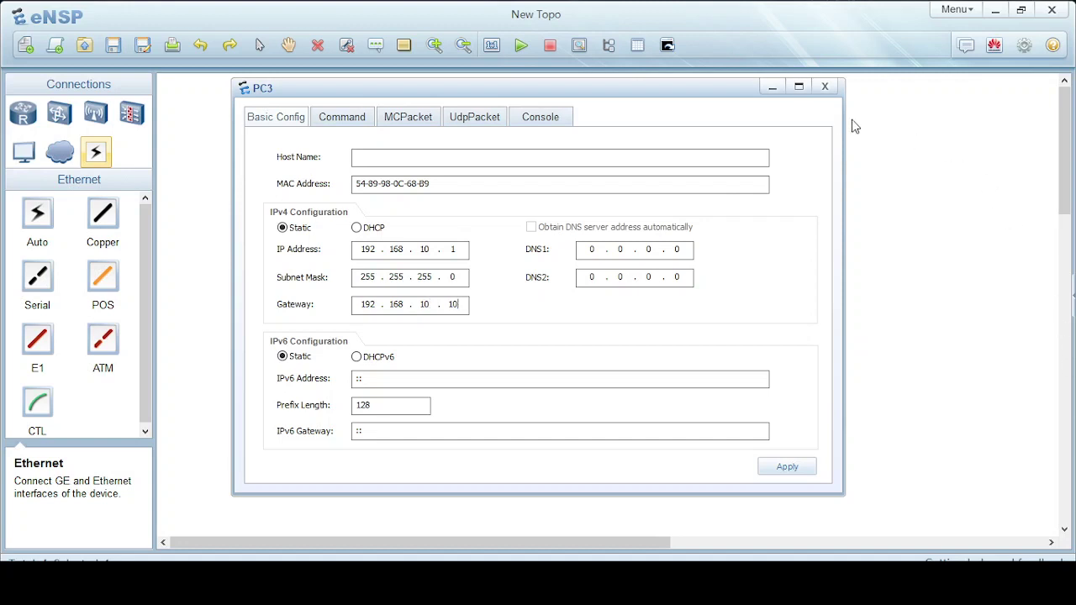
pyautogui.click(772, 86)
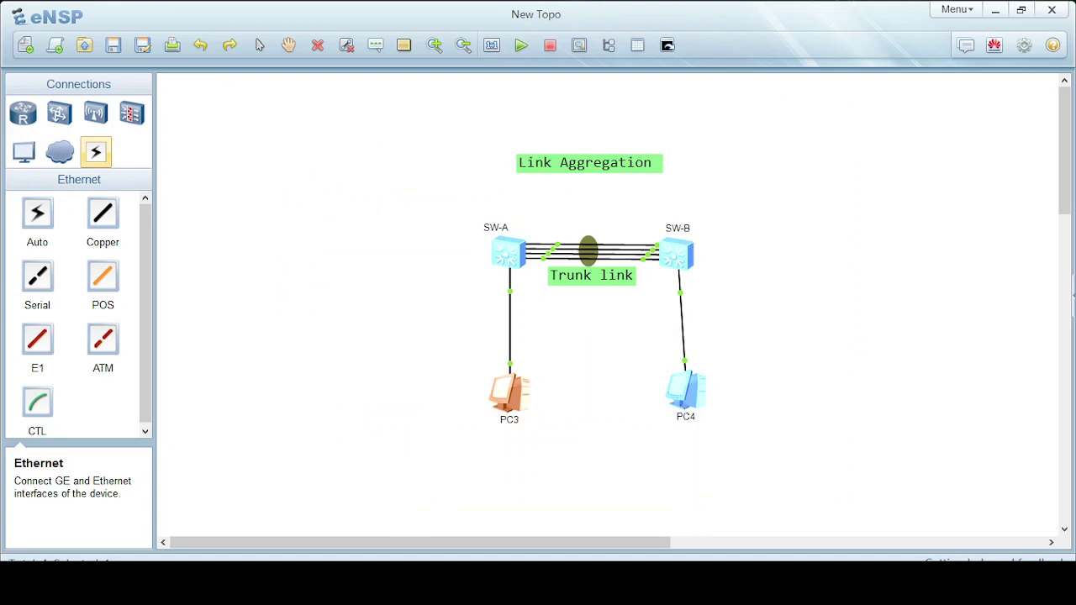
pyautogui.doubleClick(508, 395)
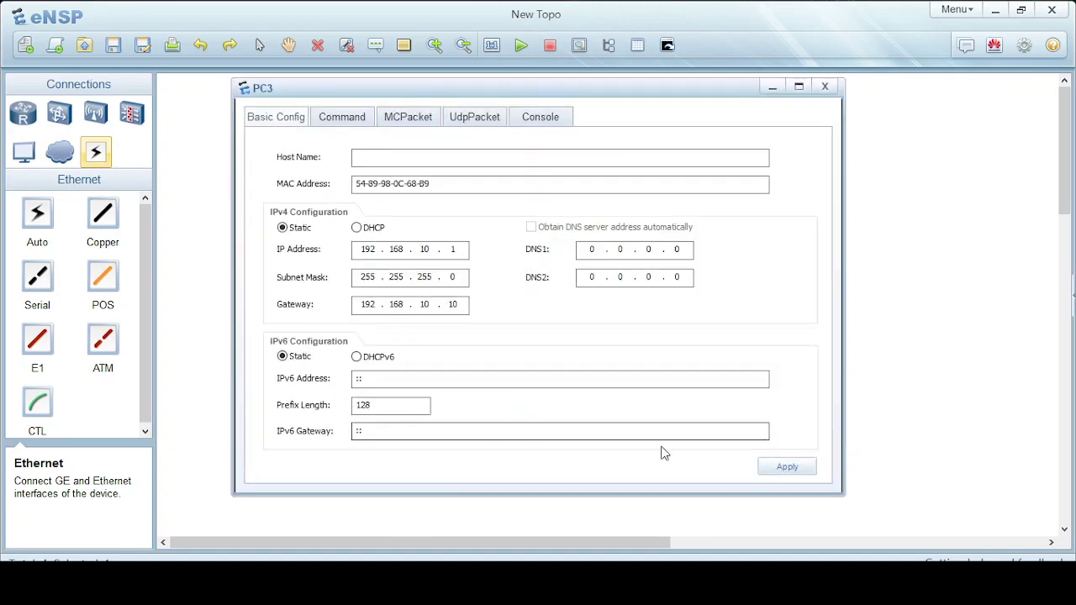
pyautogui.click(771, 86)
# Set PC4's static IPv4 address to 192.168.10.10, subnet mask to 255.255.255.0 and gateway to 192.168.10.1, and apply them
pyautogui.doubleClick(696, 392)
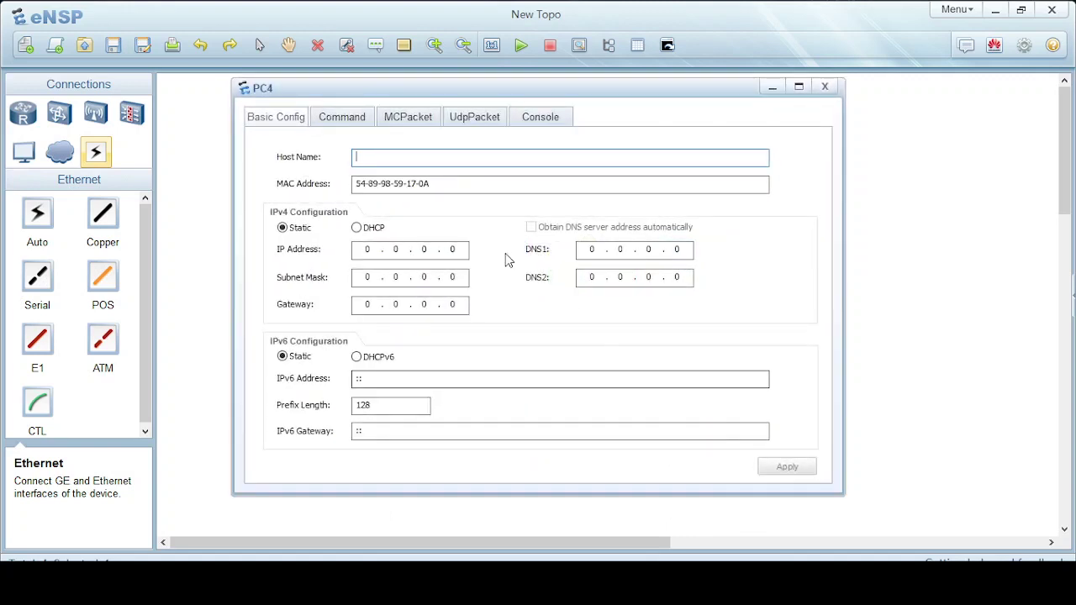
pyautogui.click(375, 251)
pyautogui.write('192168.10')
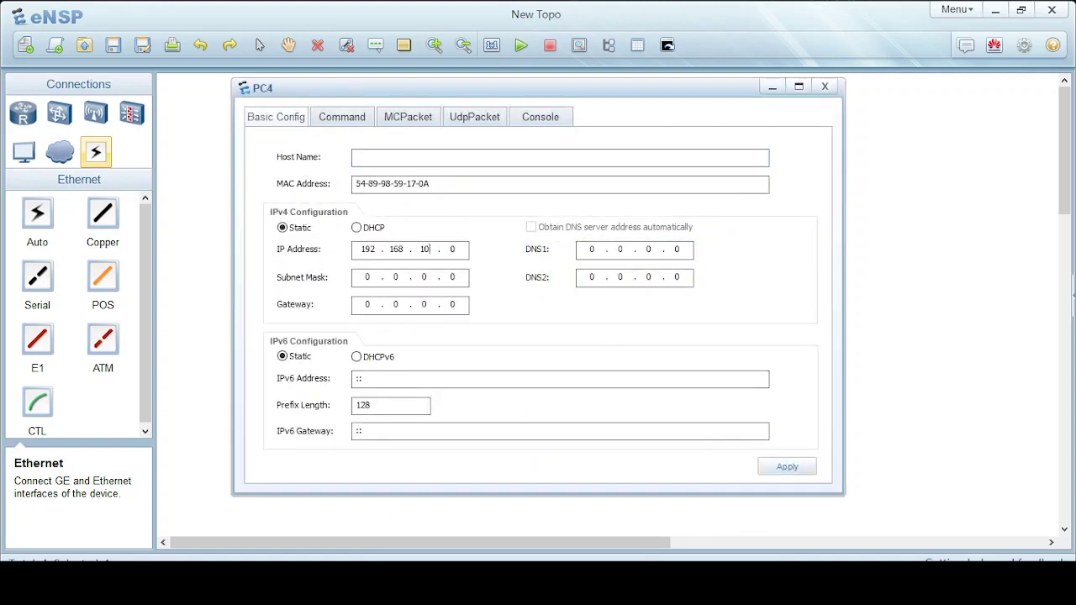
pyautogui.write('255255255')
pyautogui.click(367, 305)
pyautogui.write('192 . 168 . 10 . 1')
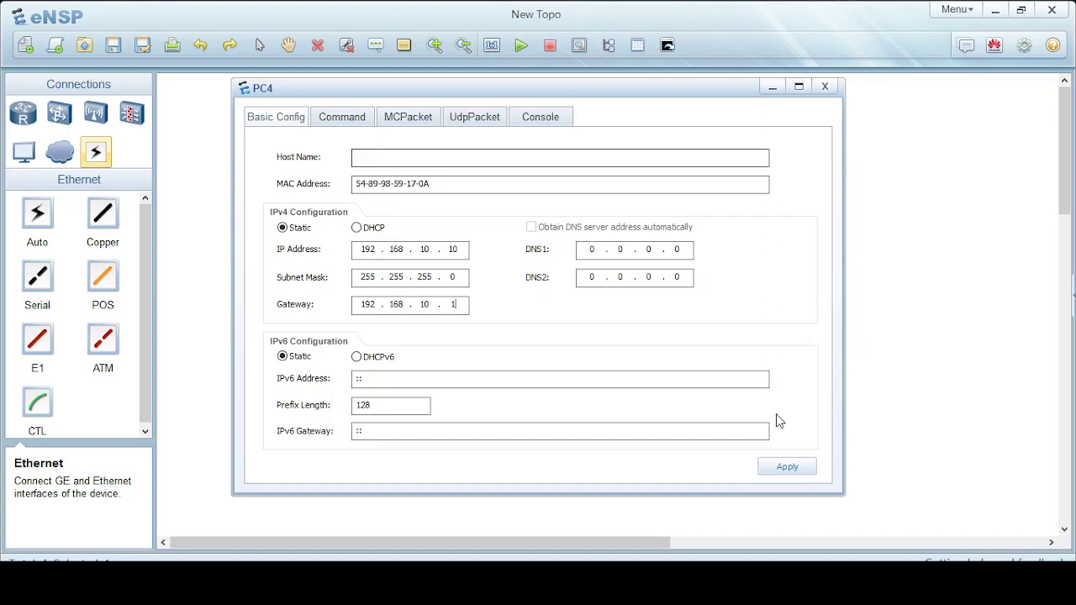
pyautogui.click(781, 467)
pyautogui.click(772, 87)
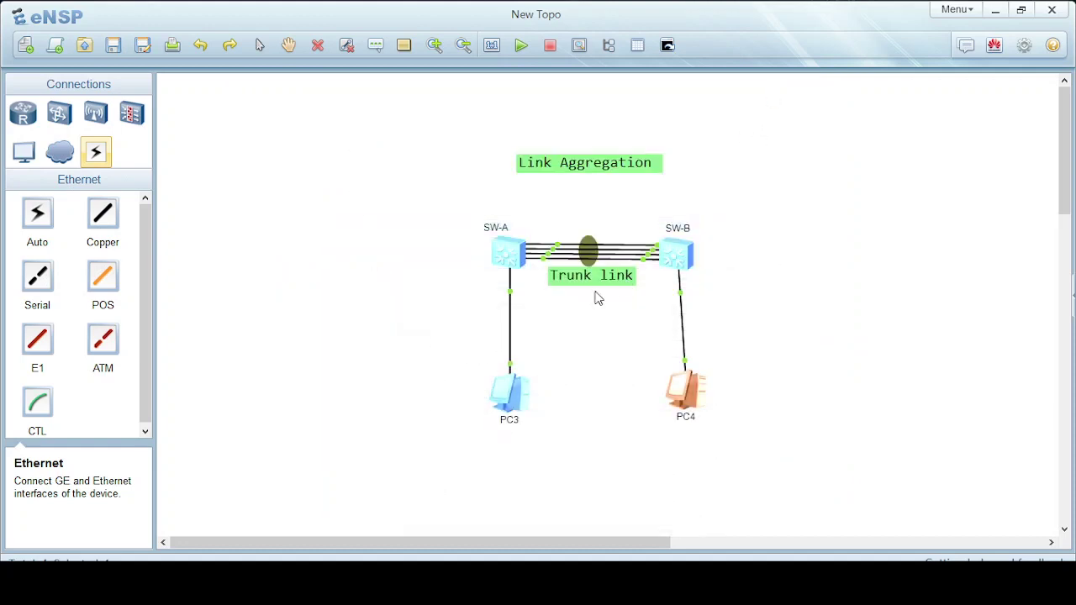
# Ping PC4 at 192.168.10.10 from the PC3 command line
pyautogui.doubleClick(518, 408)
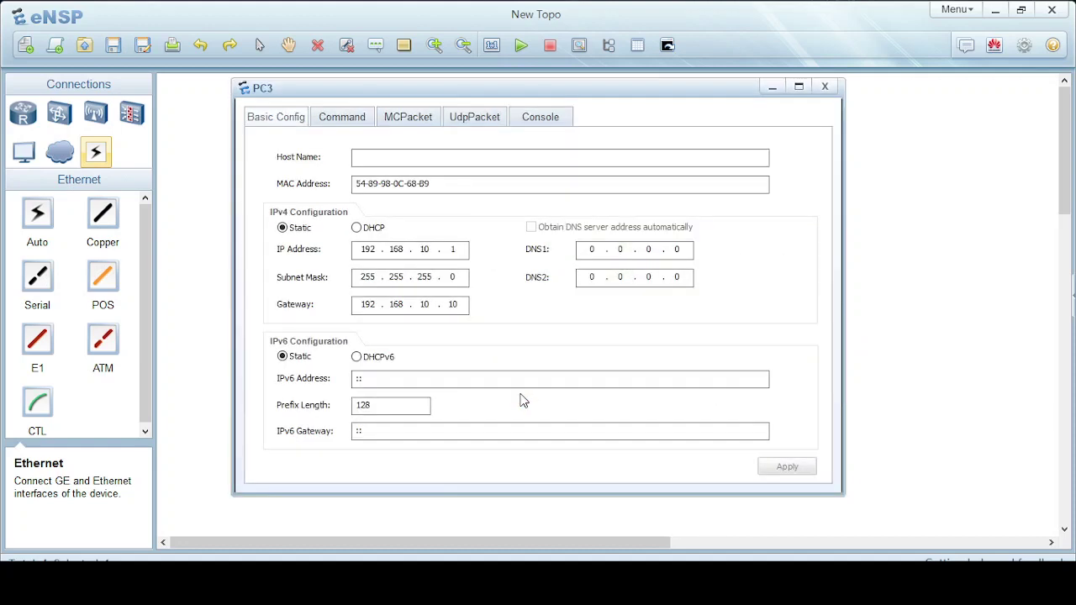
pyautogui.click(335, 118)
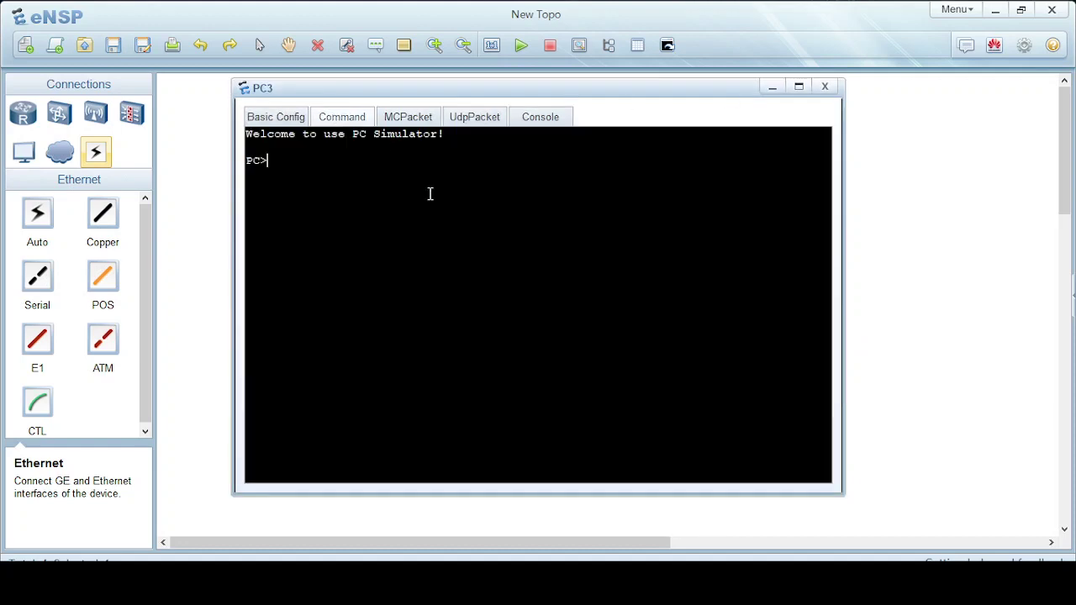
pyautogui.press('Return')
pyautogui.press('Return')
pyautogui.press('Return')
pyautogui.press('Return')
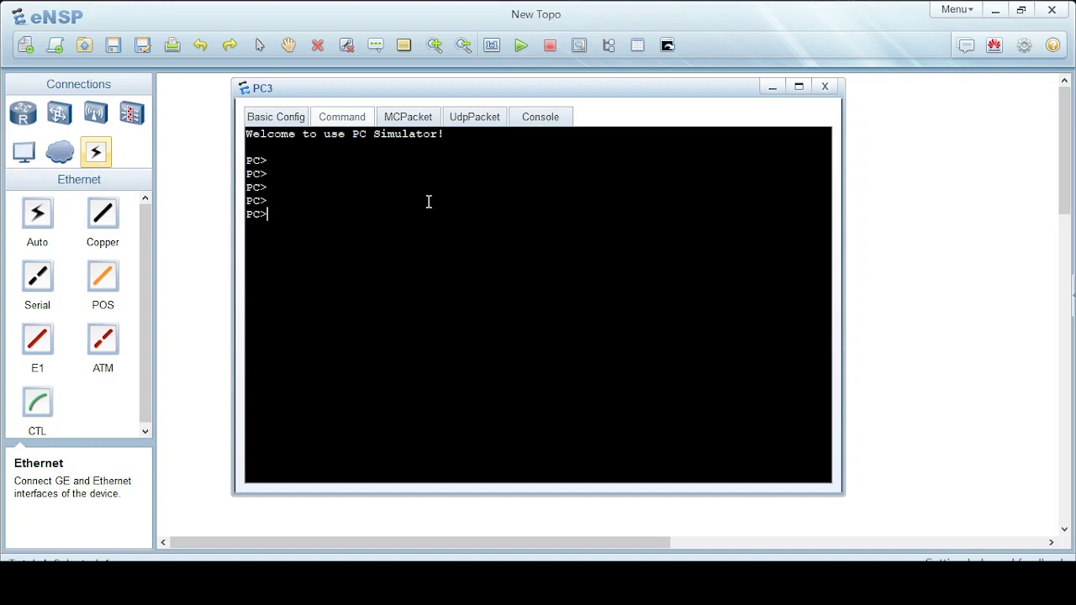
pyautogui.write('ping 192.168.10.10')
pyautogui.press('Return')
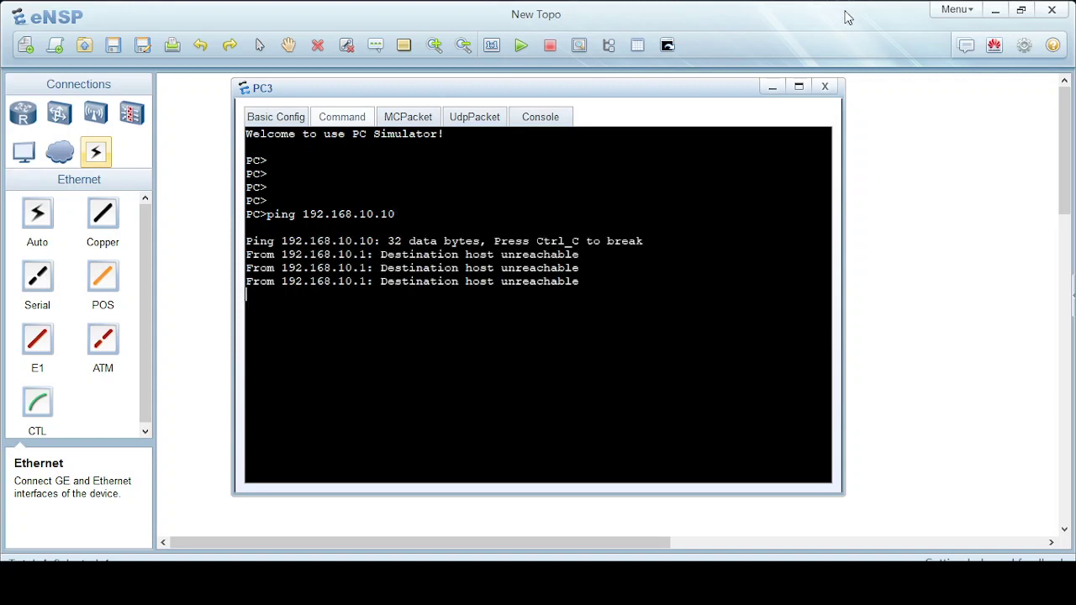
pyautogui.click(771, 87)
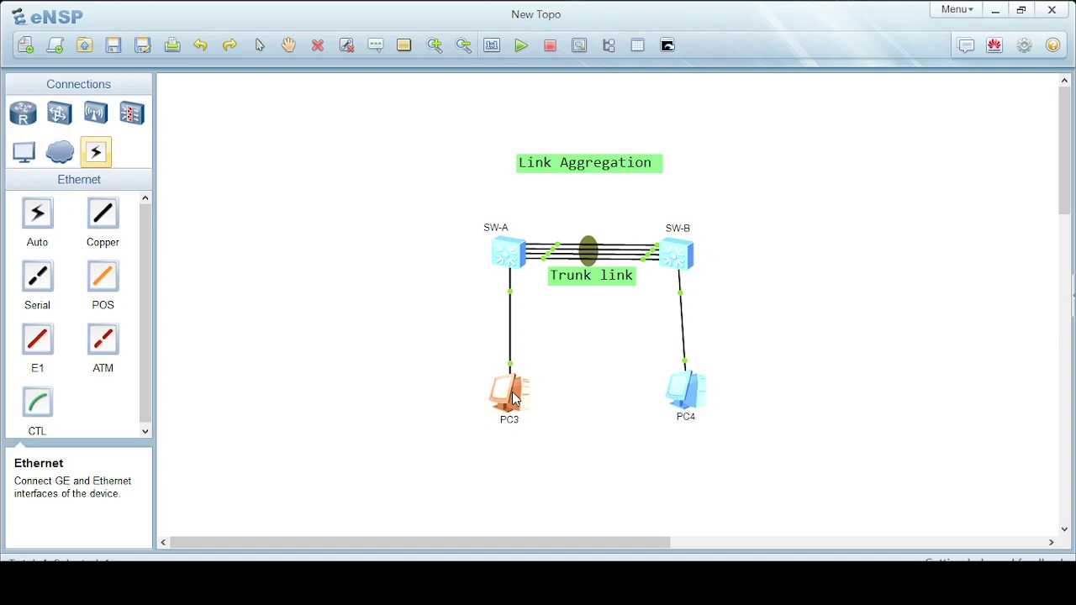
# Check the IPv4 address, subnet mask and gateway in PC3's basic configuration
pyautogui.doubleClick(514, 398)
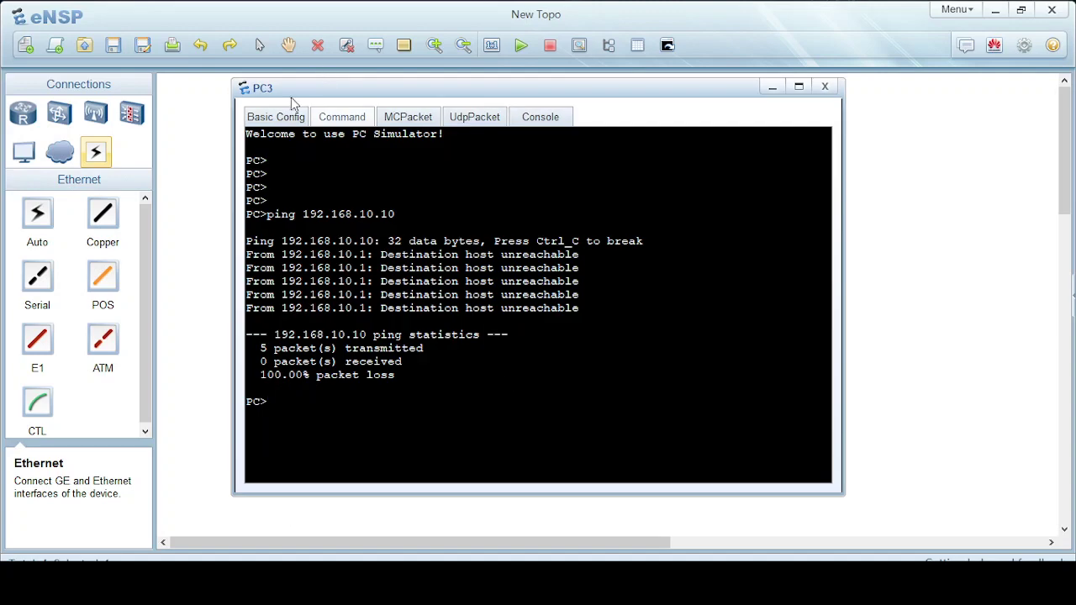
pyautogui.click(288, 125)
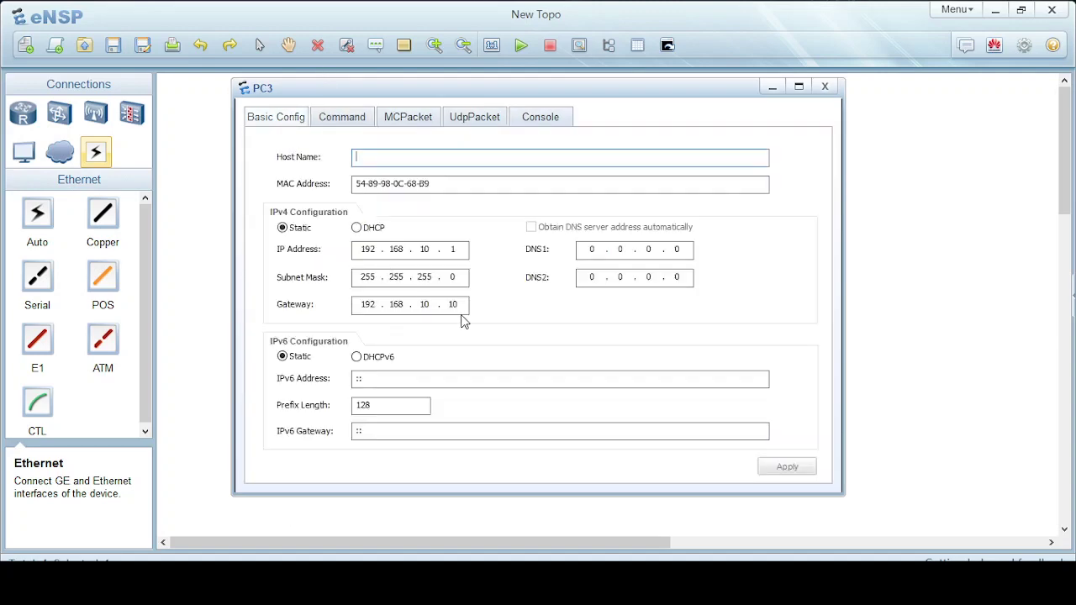
pyautogui.click(772, 88)
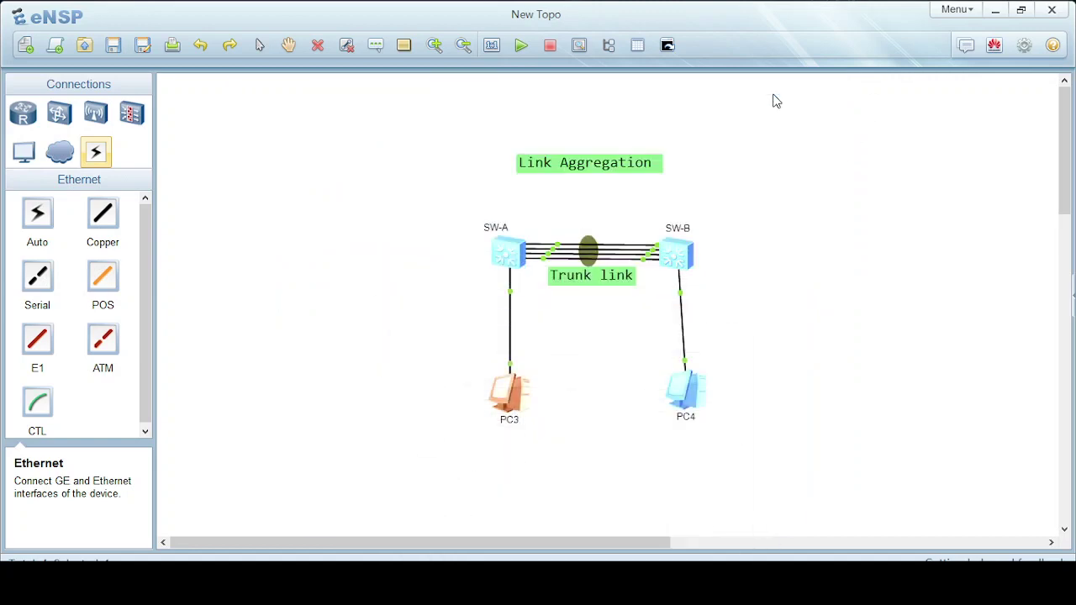
# Display the current configuration of SW-A and page through it to the end to check the VLAN and Eth-Trunk settings
pyautogui.doubleClick(505, 257)
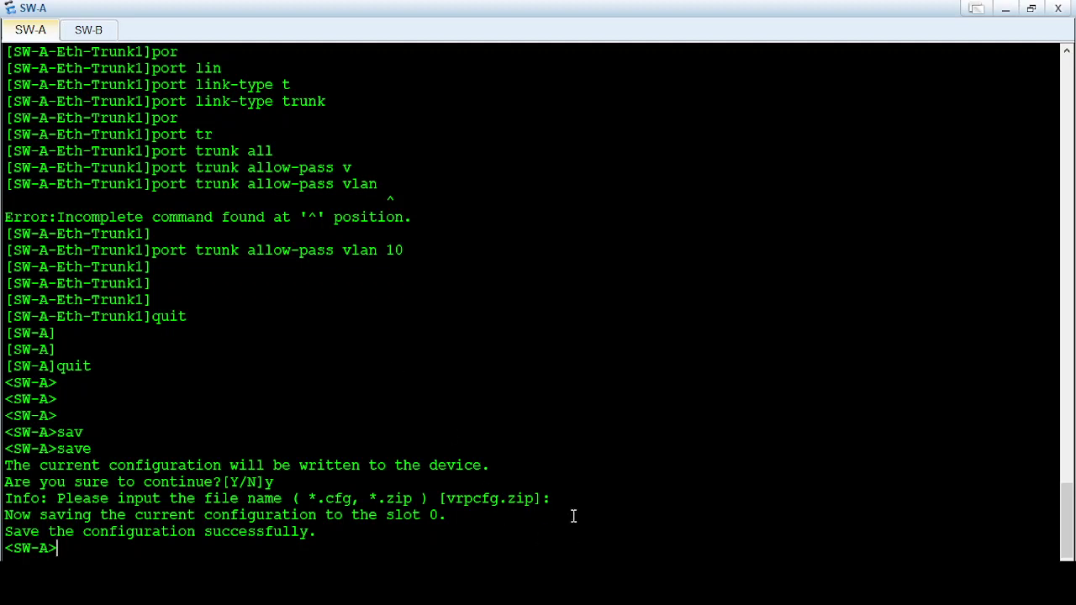
pyautogui.press('Return')
pyautogui.press('Return')
pyautogui.press('Return')
pyautogui.write('d')
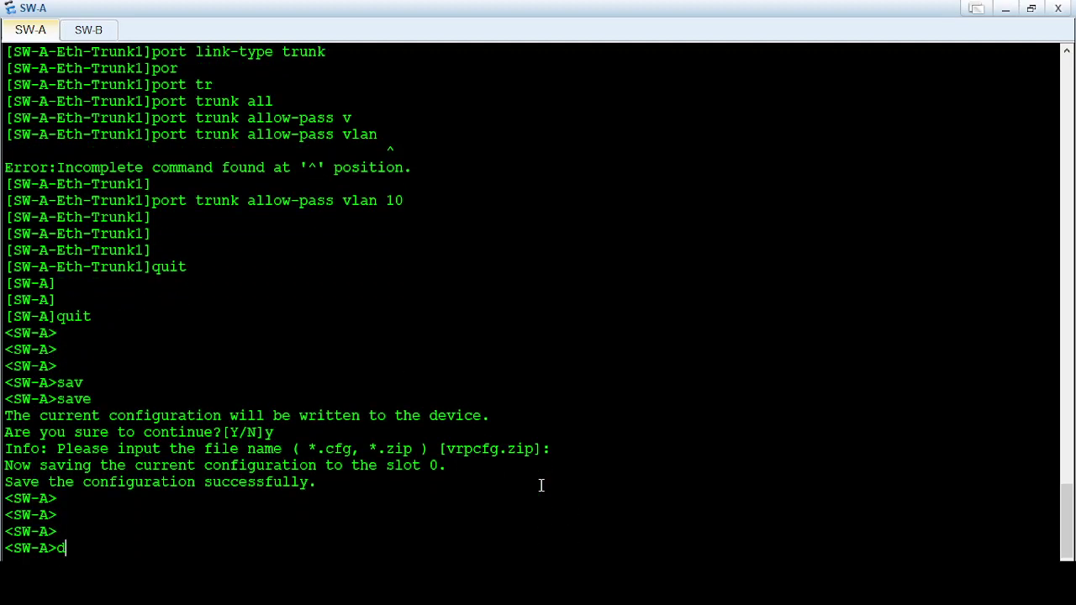
pyautogui.write('is')
pyautogui.press('Tab')
pyautogui.write('cur')
pyautogui.press('Tab')
pyautogui.press('Return')
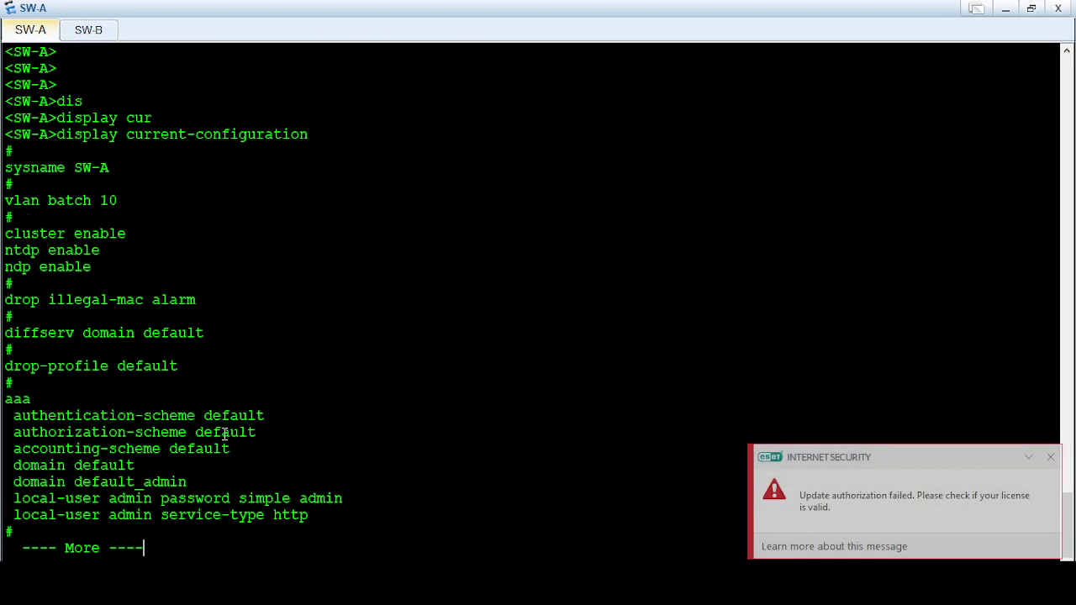
pyautogui.press('space')
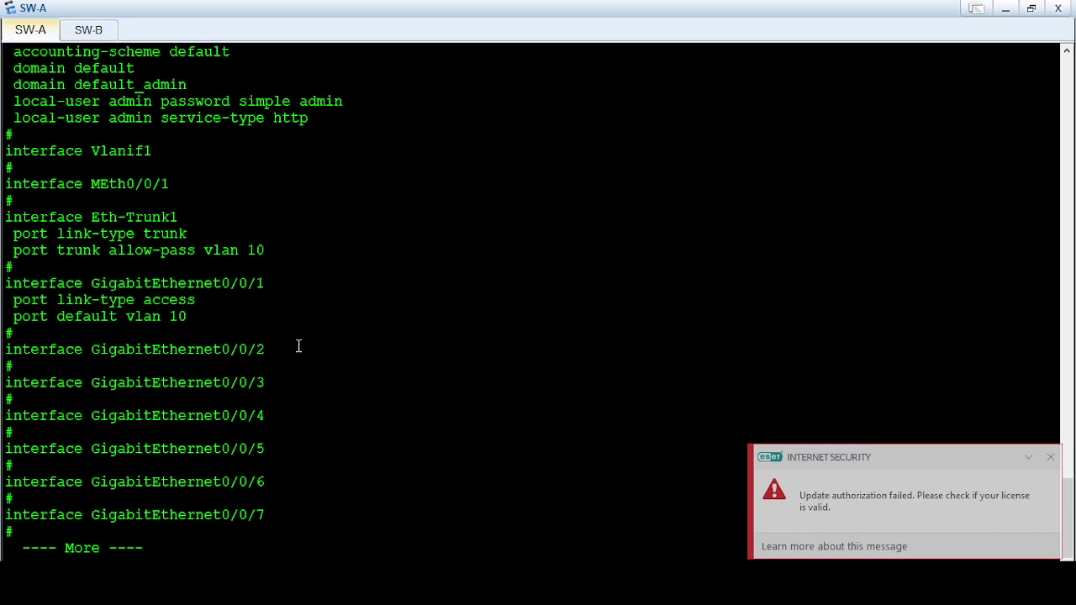
pyautogui.press('space')
pyautogui.press('space')
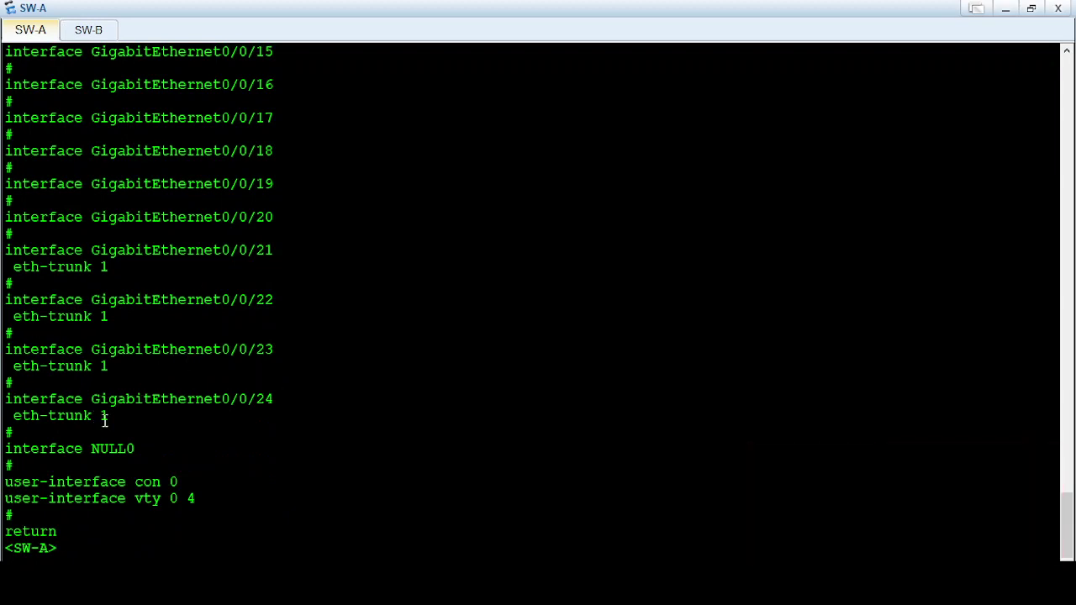
# Check SW-A's Eth-Trunk1 and GigabitEthernet0/0/1 settings against the port labels on the PC links, and open SW-B's command line
pyautogui.scroll(16, 427, 429)
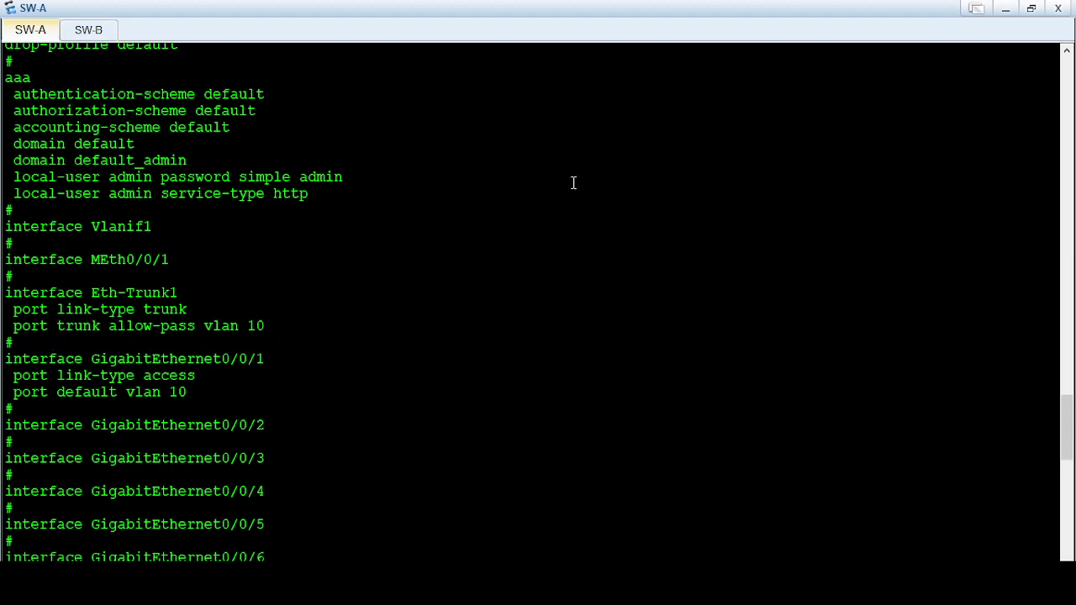
pyautogui.click(80, 32)
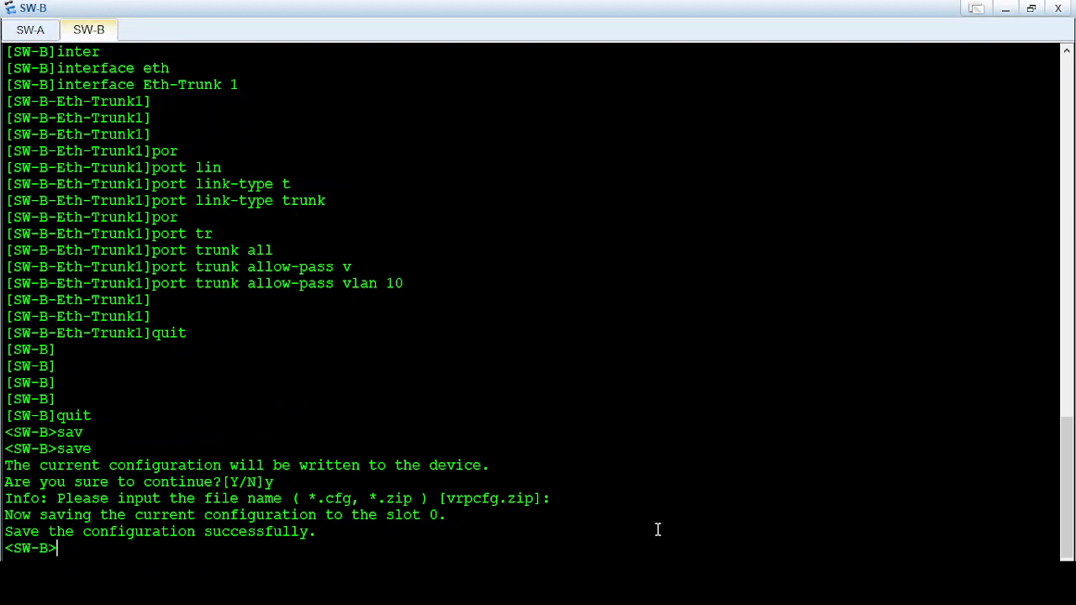
pyautogui.click(1005, 7)
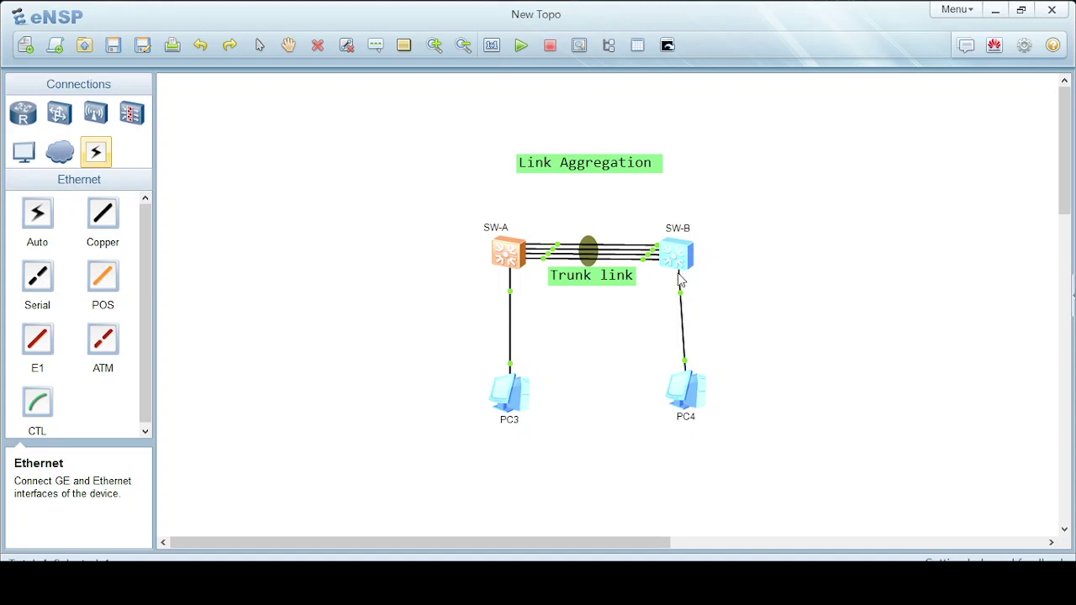
pyautogui.moveTo(682, 298)
pyautogui.moveTo(507, 301)
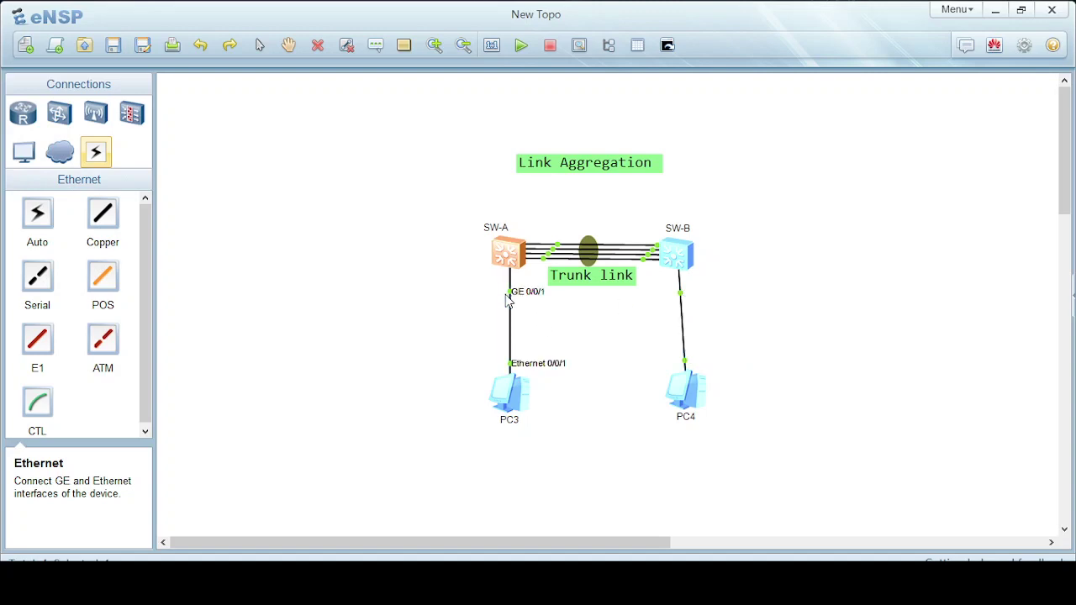
pyautogui.doubleClick(672, 252)
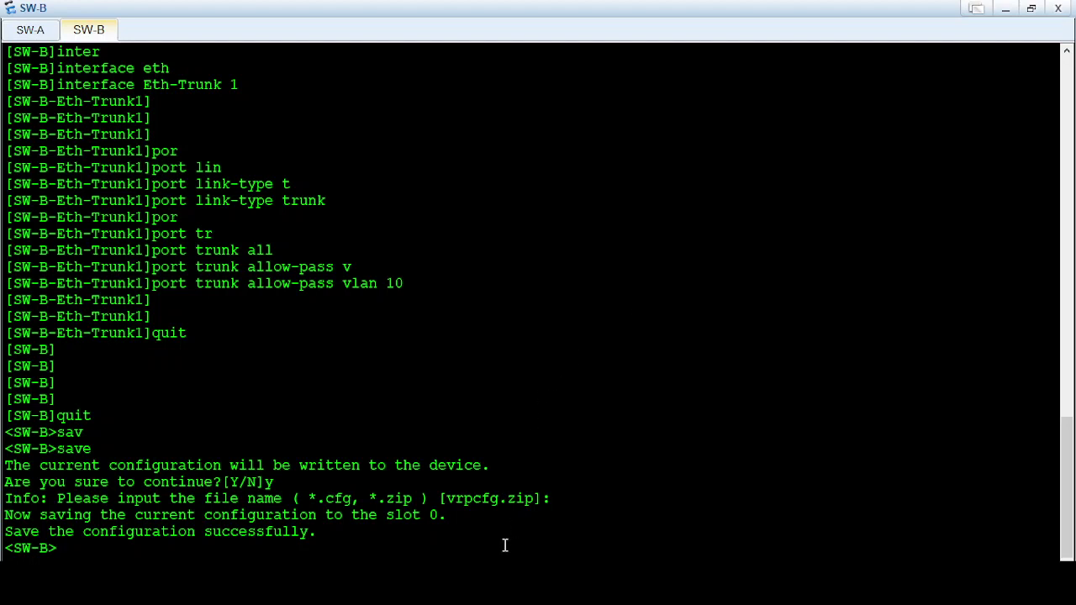
pyautogui.write('sy')
pyautogui.press('Tab')
pyautogui.press('BackSpace')
pyautogui.press('BackSpace')
pyautogui.press('BackSpace')
pyautogui.press('BackSpace')
pyautogui.press('BackSpace')
pyautogui.press('BackSpace')
pyautogui.press('BackSpace')
pyautogui.press('BackSpace')
pyautogui.press('BackSpace')
pyautogui.press('BackSpace')
pyautogui.press('BackSpace')
pyautogui.press('BackSpace')
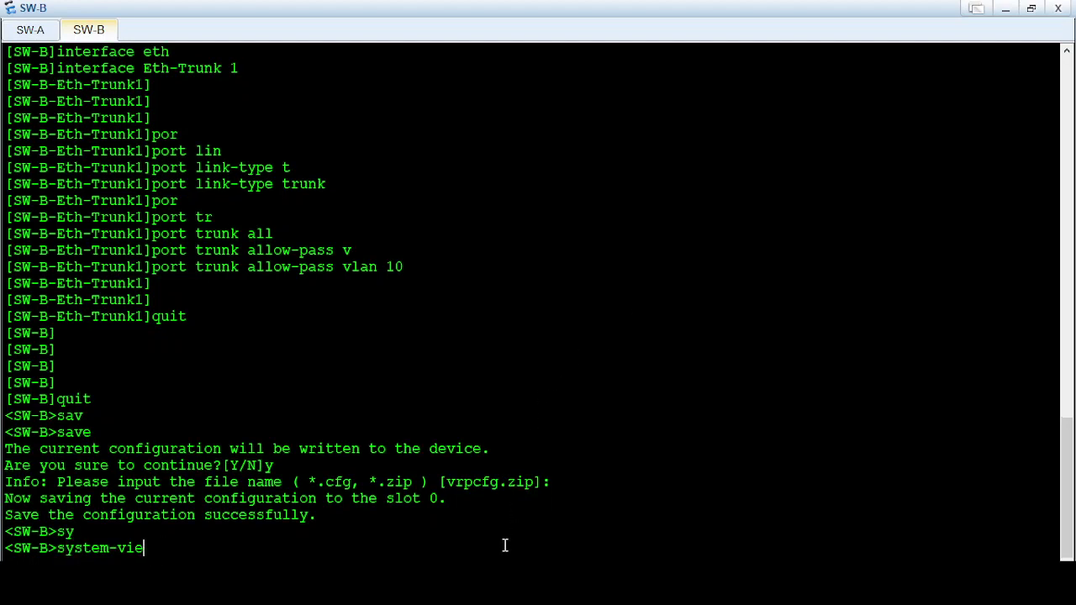
# Display the current configuration of SW-B and page through to the end to check its VLAN, Eth-Trunk and port settings
pyautogui.write('dis')
pyautogui.press('Tab')
pyautogui.write('cur')
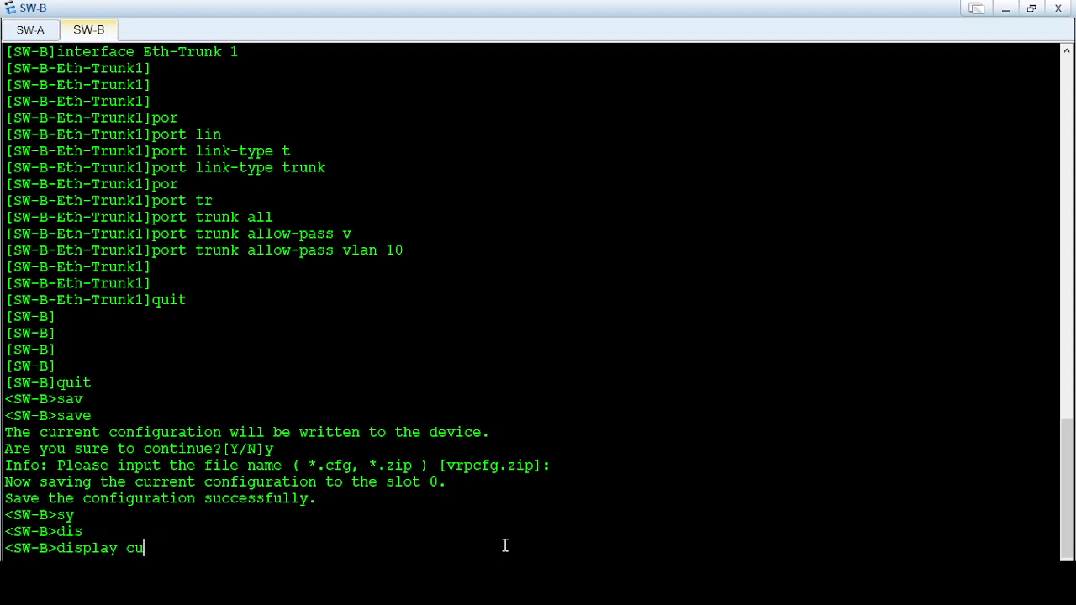
pyautogui.press('Tab')
pyautogui.press('Return')
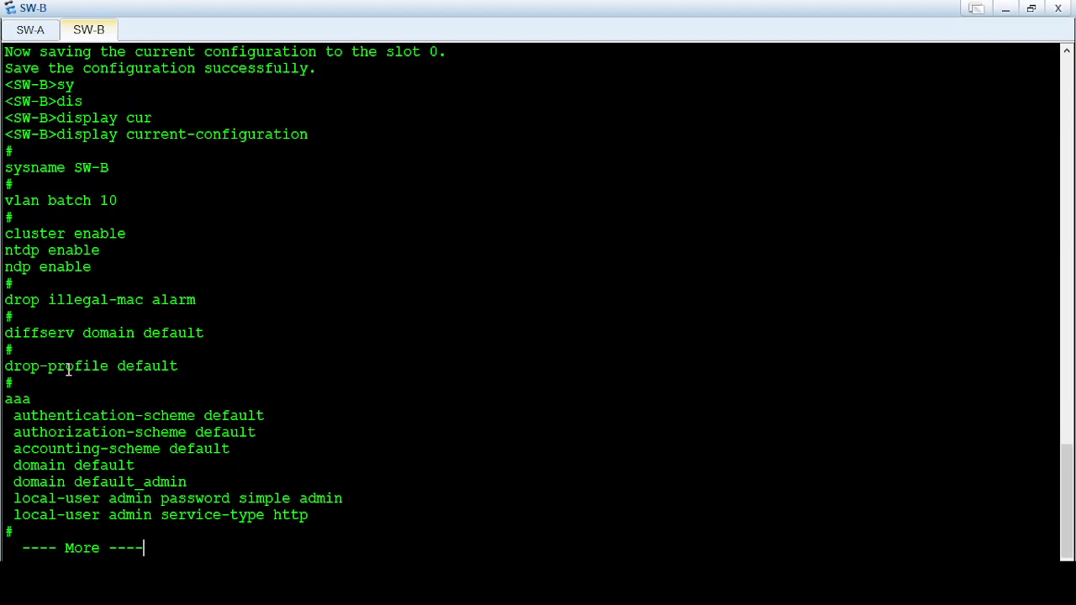
pyautogui.press('space')
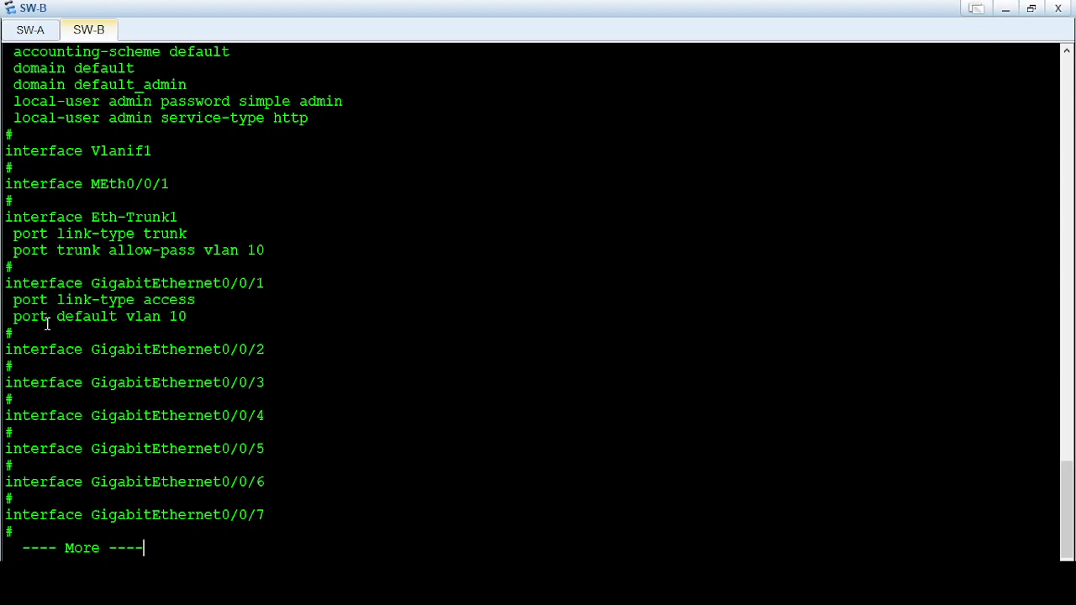
pyautogui.press('space')
pyautogui.press('space')
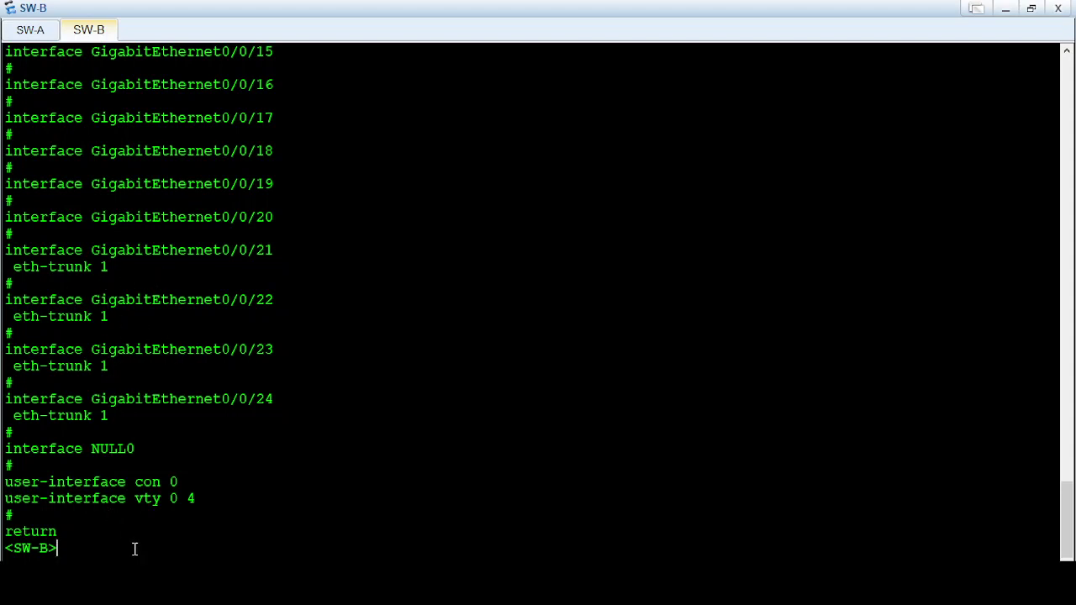
pyautogui.click(1006, 8)
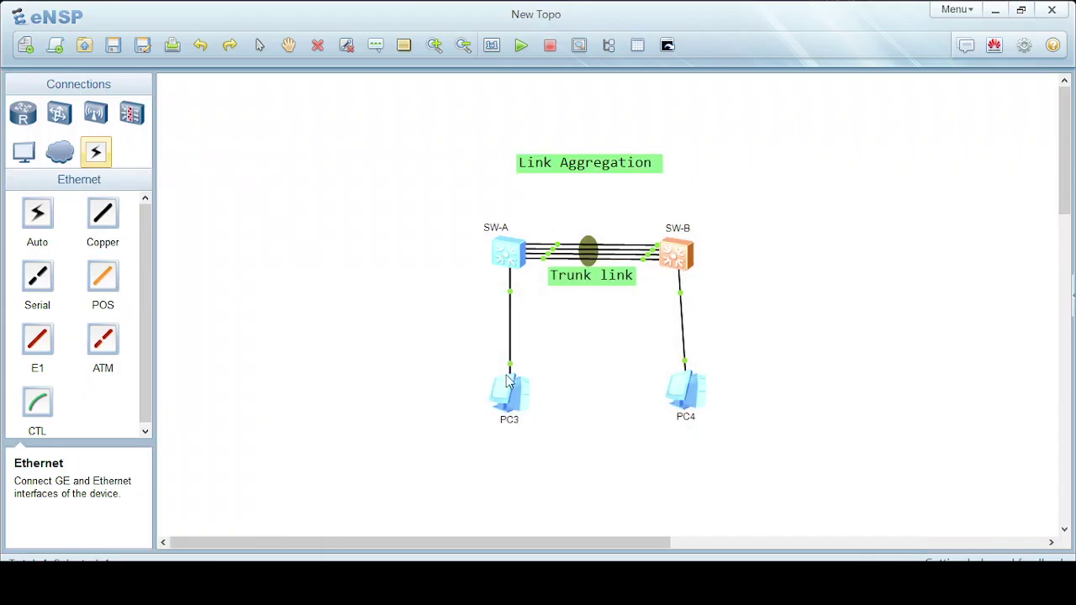
# Check PC3's IPv4 settings and ping PC3 at 192.168.10.1 from the PC4 command line
pyautogui.doubleClick(517, 406)
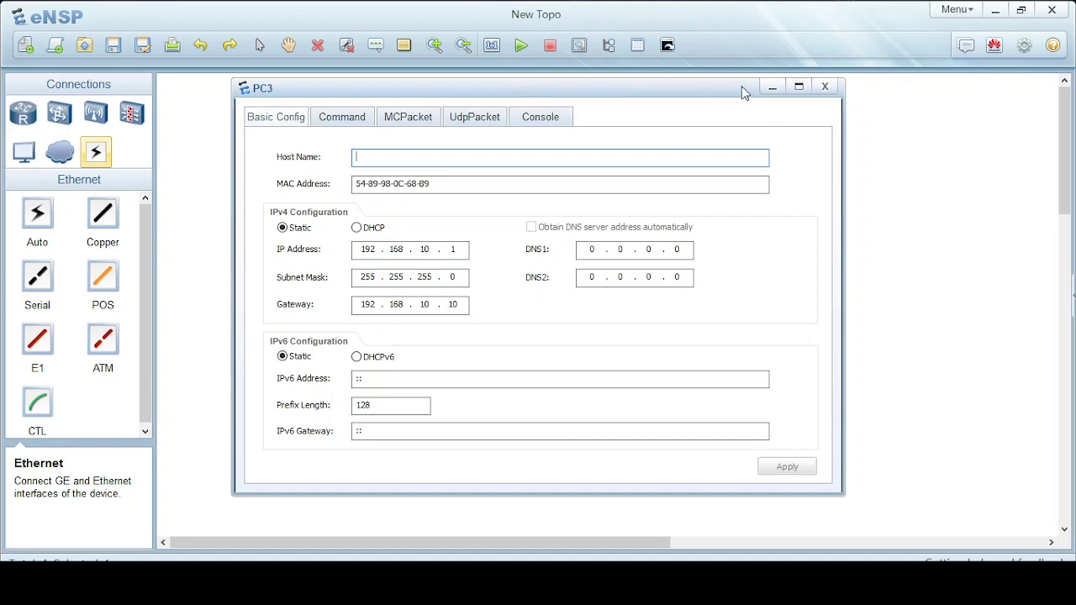
pyautogui.click(772, 86)
pyautogui.doubleClick(683, 400)
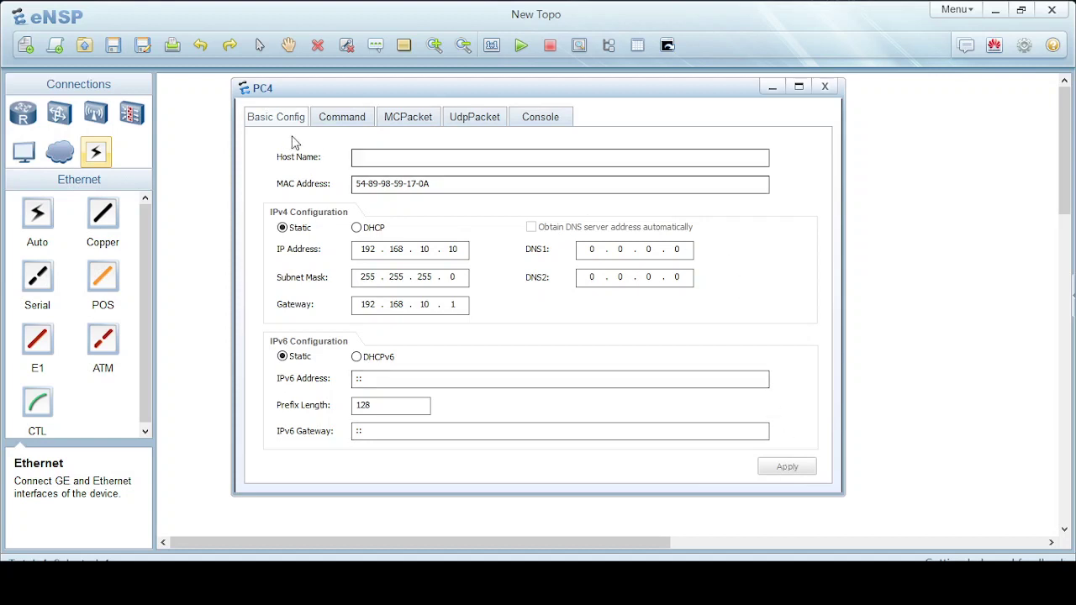
pyautogui.click(339, 124)
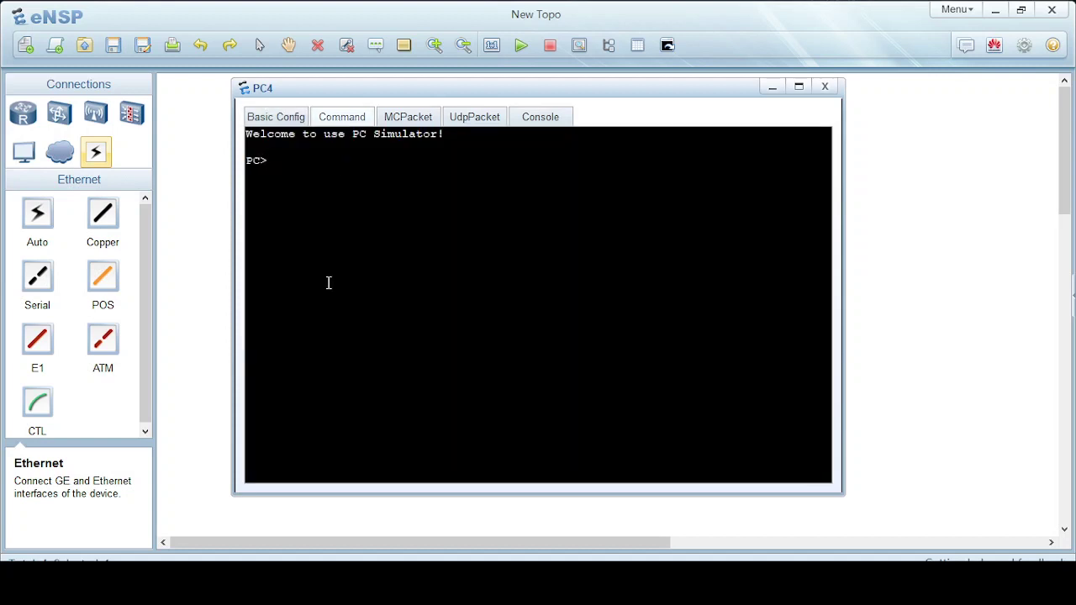
pyautogui.write('ping 192.168.10.1')
pyautogui.press('Return')
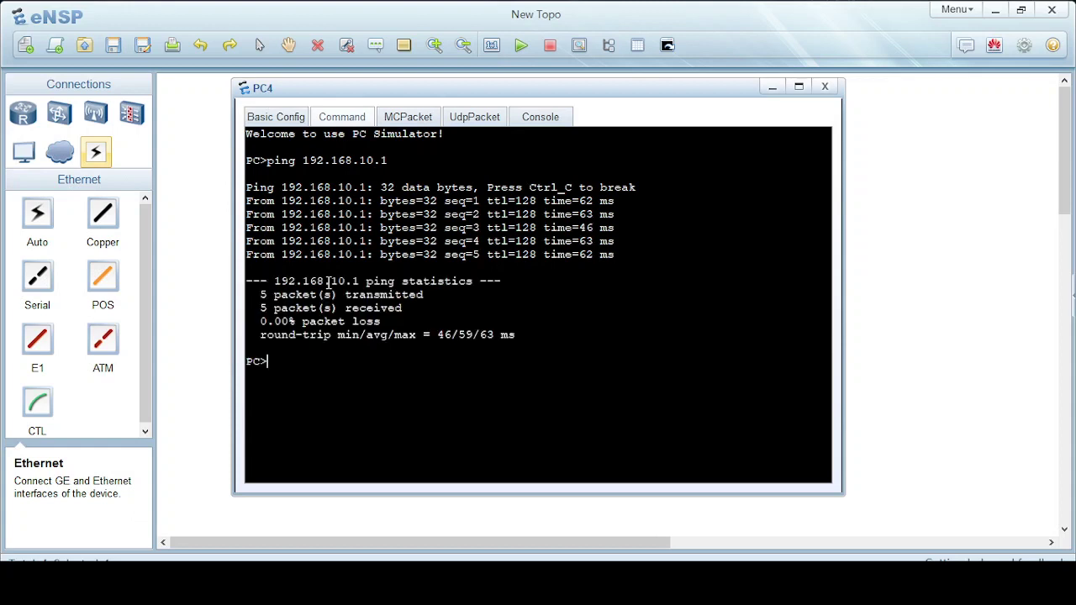
# Ping PC4's own address 192.168.10.10 from the PC4 command line
pyautogui.press('Up')
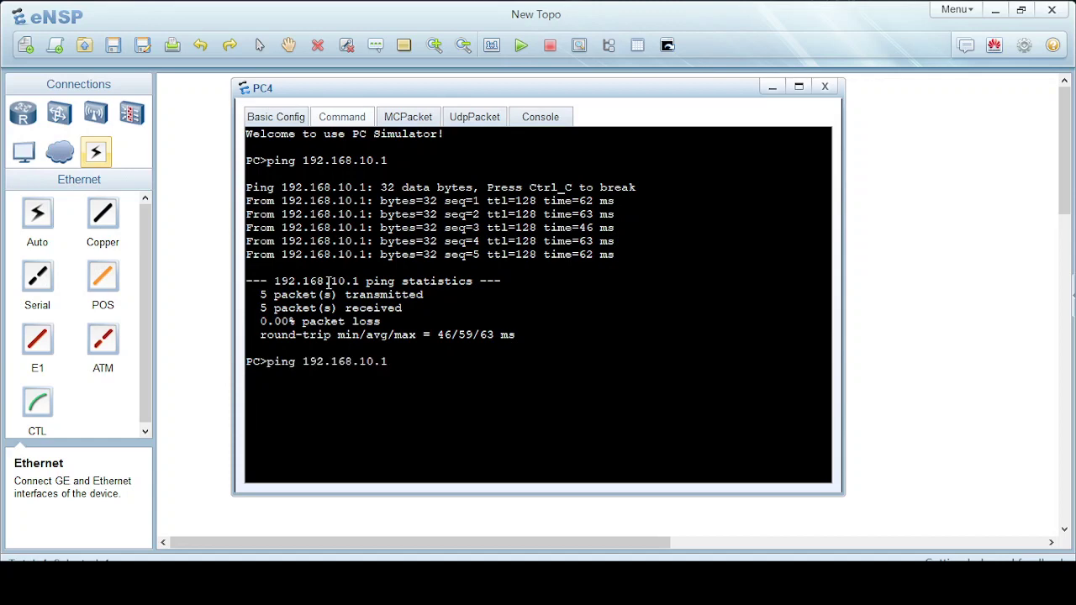
pyautogui.write('0')
pyautogui.press('Return')
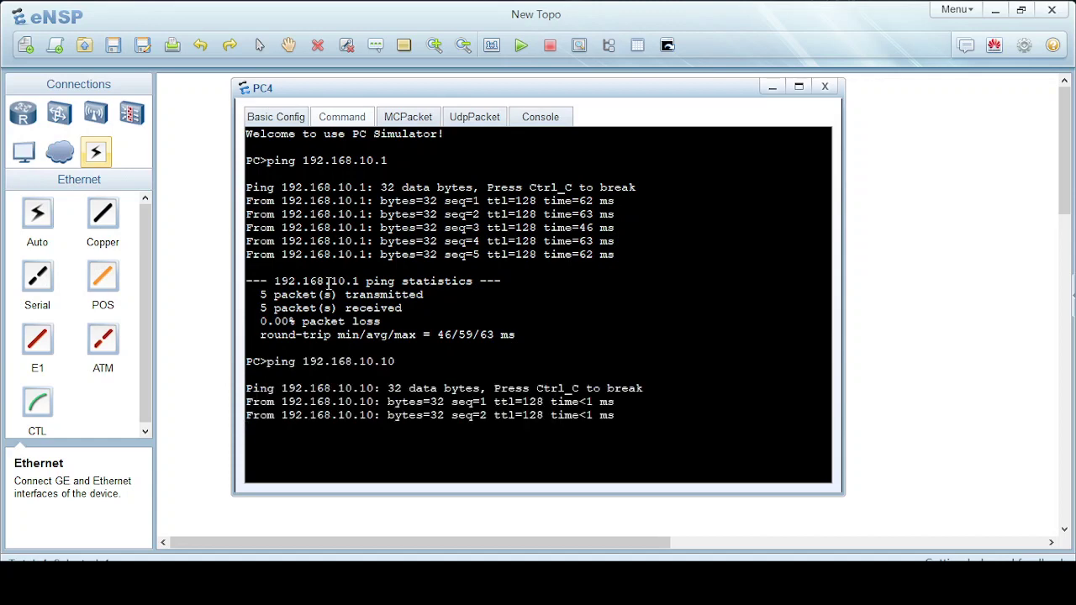
pyautogui.click(772, 88)
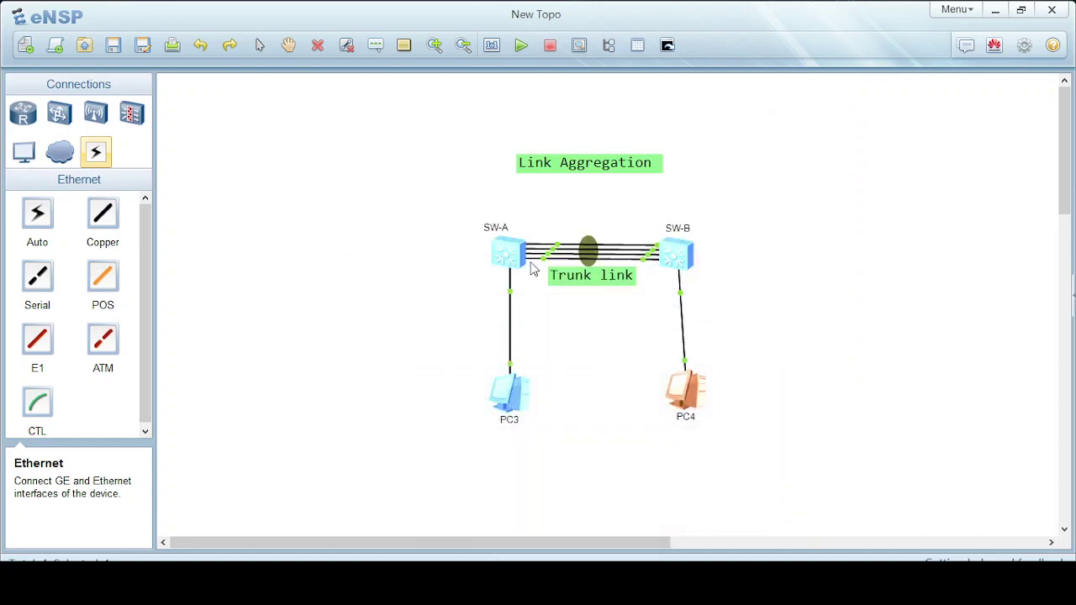
# Ping PC4 at 192.168.10.10 twice from the PC3 command line, enlarging the PC3 window for the second attempt
pyautogui.doubleClick(508, 391)
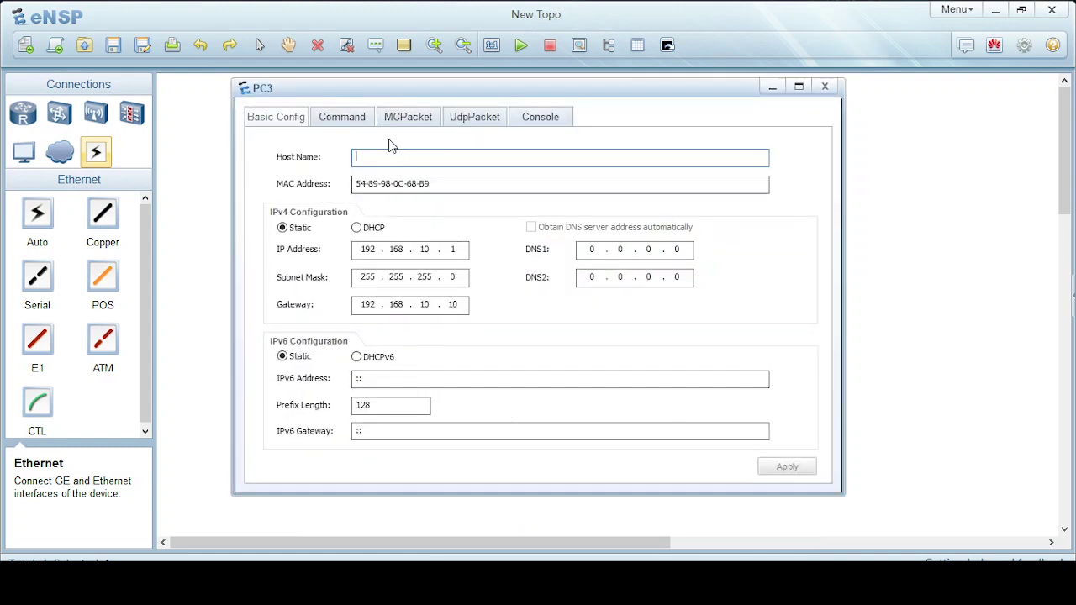
pyautogui.click(342, 117)
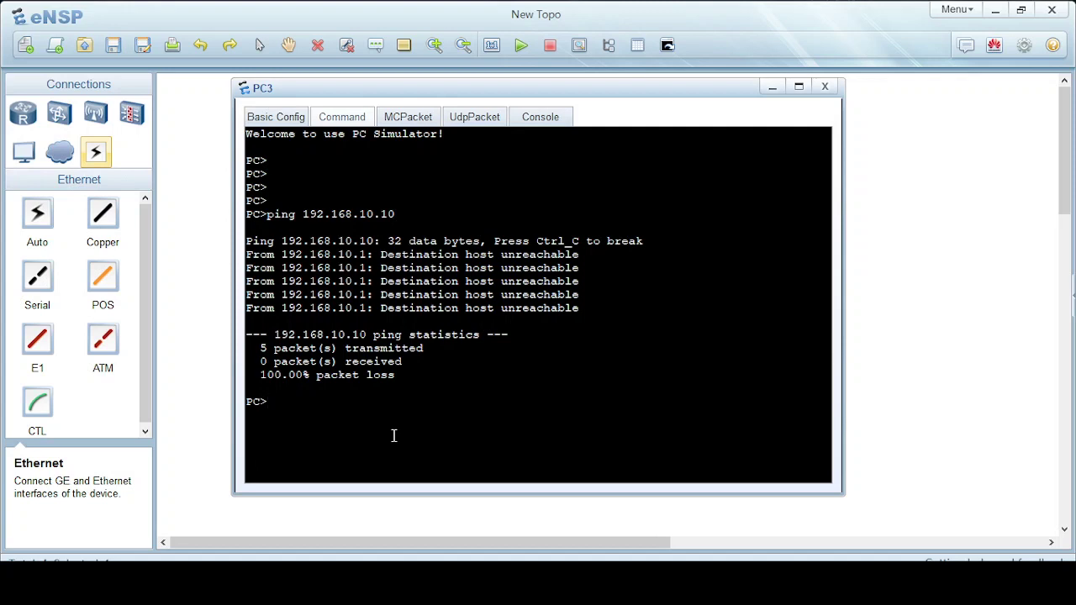
pyautogui.press('Up')
pyautogui.press('Return')
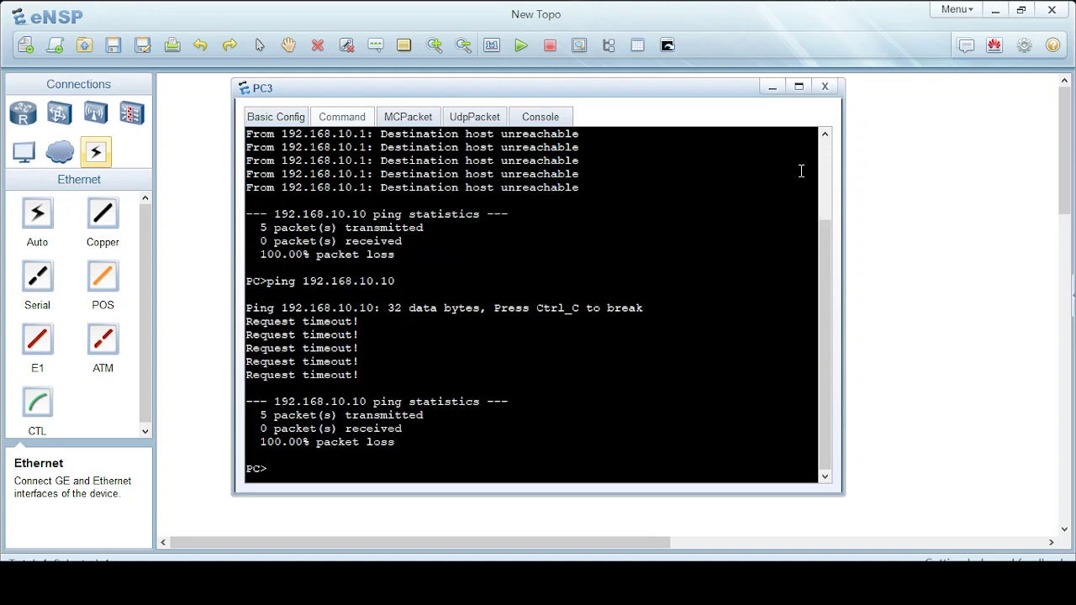
pyautogui.click(800, 87)
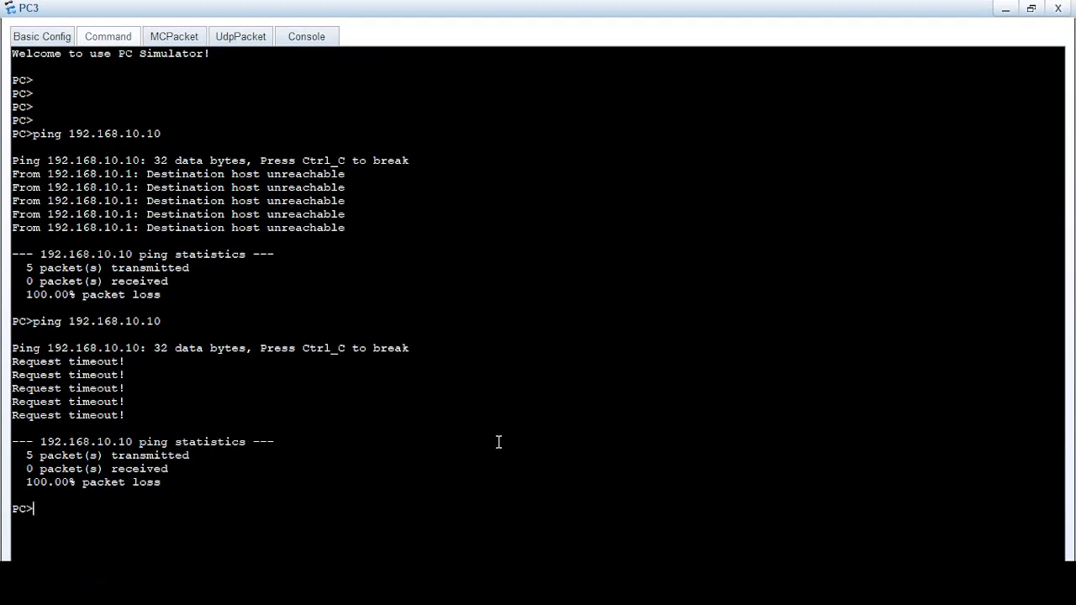
pyautogui.write('ping 192.168.10.10')
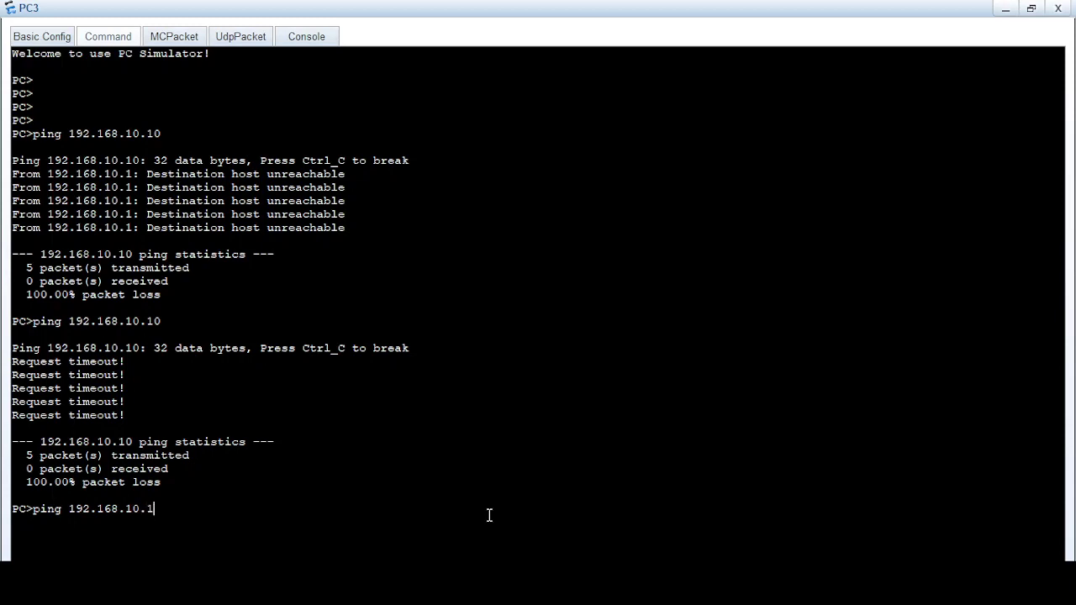
pyautogui.press('Return')
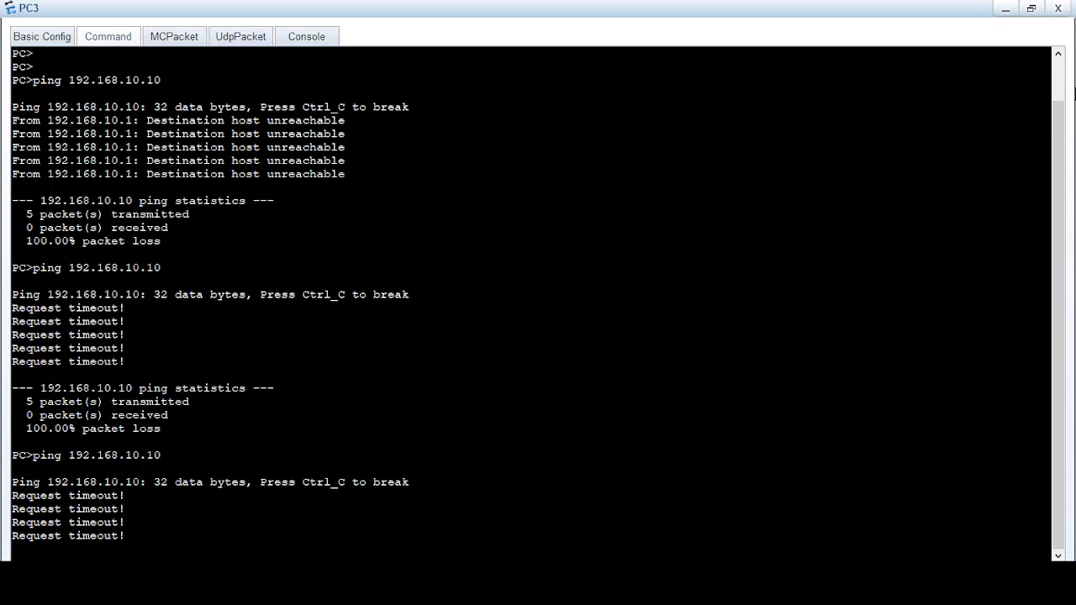
pyautogui.click(1005, 10)
# Check the IPv4 address, subnet mask and gateway in PC4's basic configuration
pyautogui.doubleClick(688, 399)
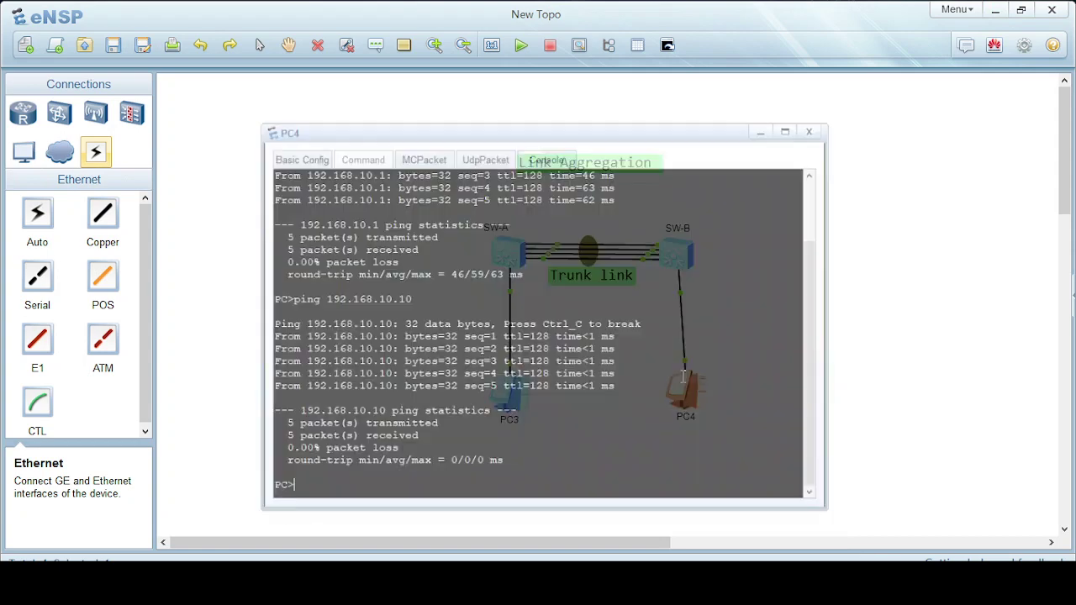
pyautogui.click(282, 117)
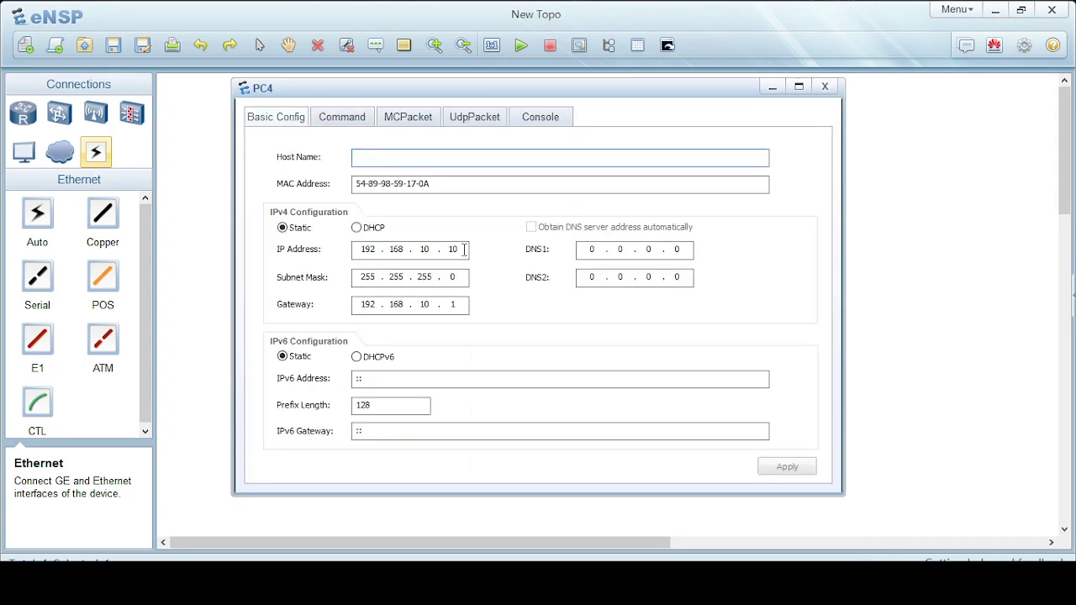
pyautogui.click(772, 87)
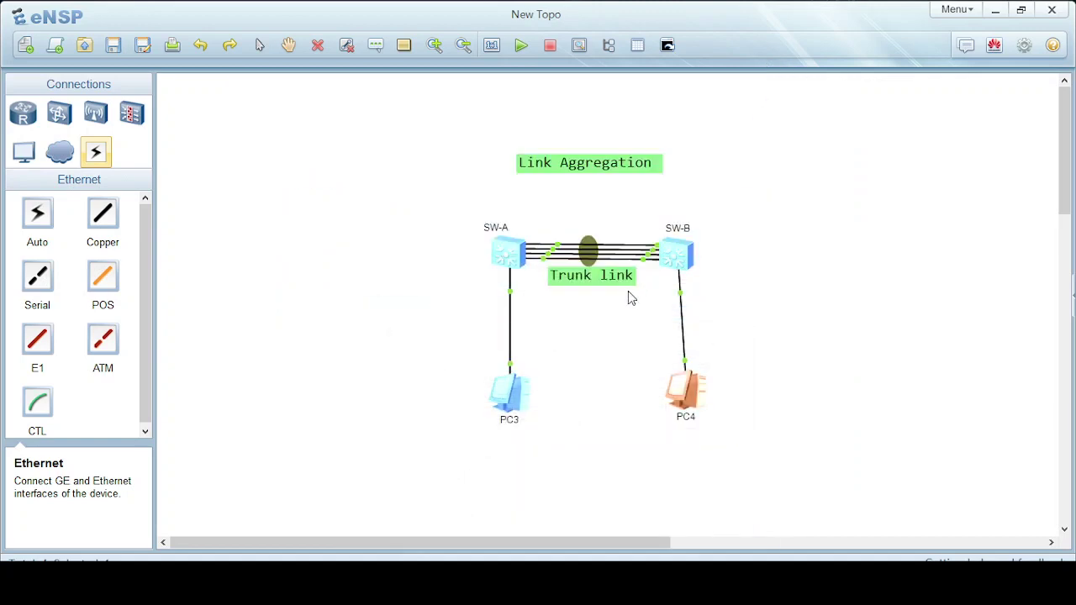
# Repeat the ping to PC4 at 192.168.10.10 from the PC3 command line
pyautogui.doubleClick(514, 393)
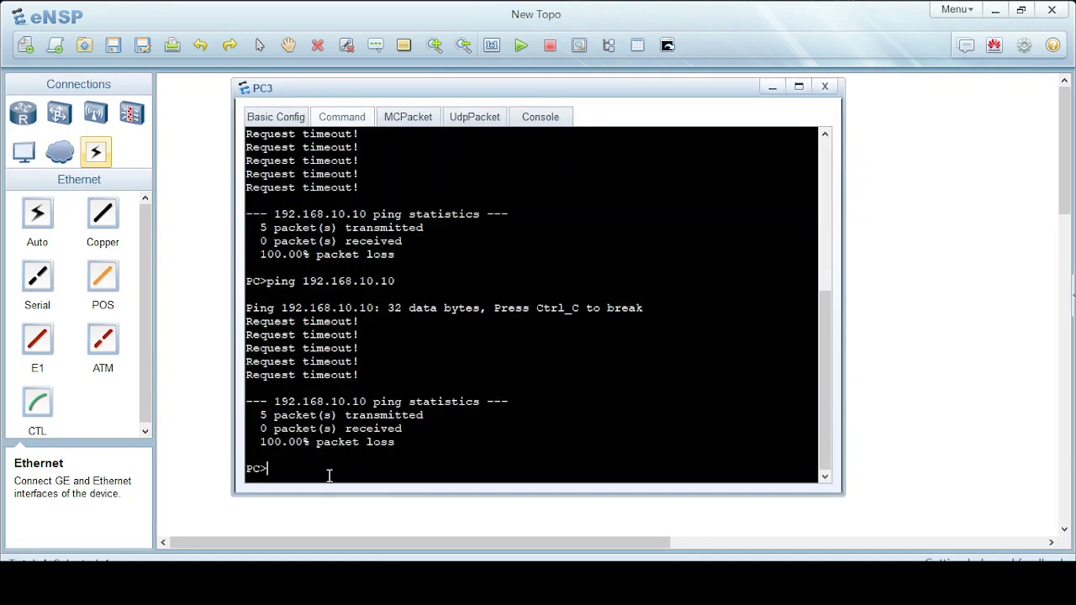
pyautogui.write('ping 192.168.10.10')
pyautogui.press('Return')
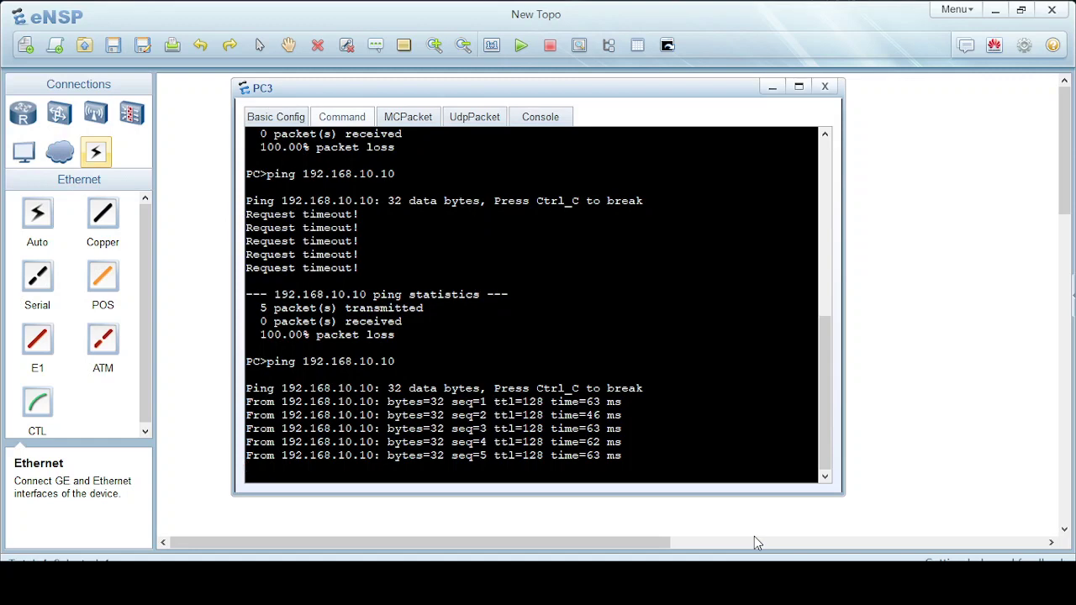
pyautogui.click(771, 88)
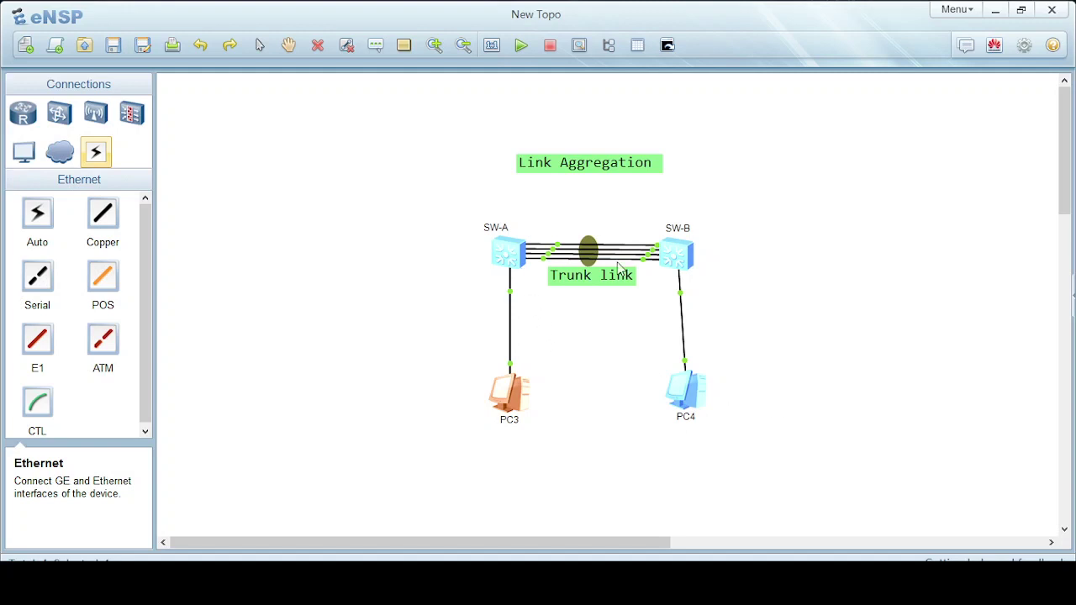
# Display the state information of Eth-Trunk 1 on SW-A to check its member ports
pyautogui.doubleClick(508, 253)
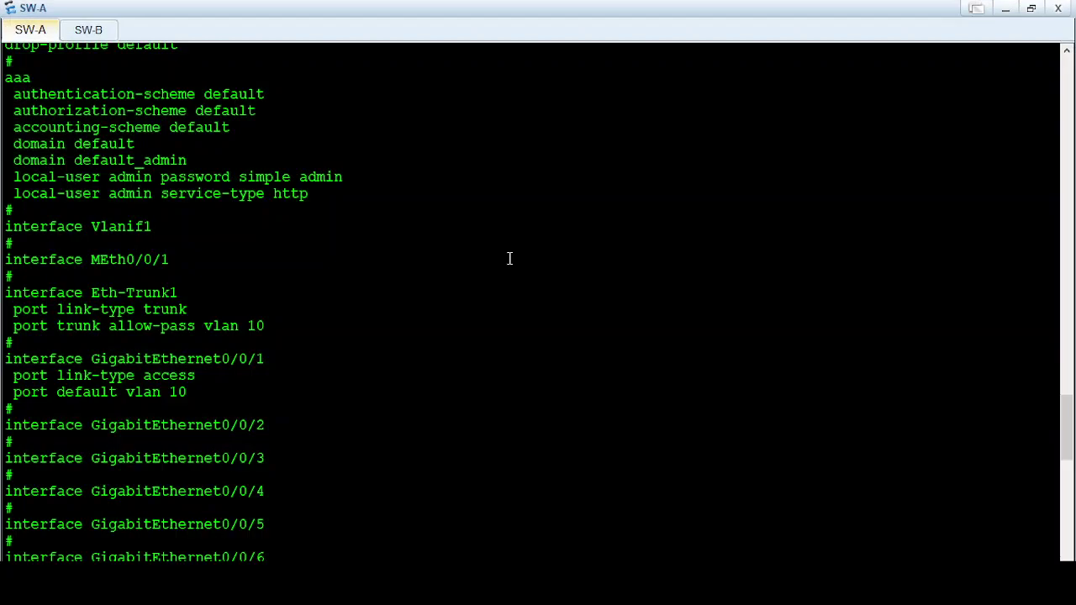
pyautogui.press('Return')
pyautogui.press('Return')
pyautogui.press('Return')
pyautogui.press('Return')
pyautogui.press('Return')
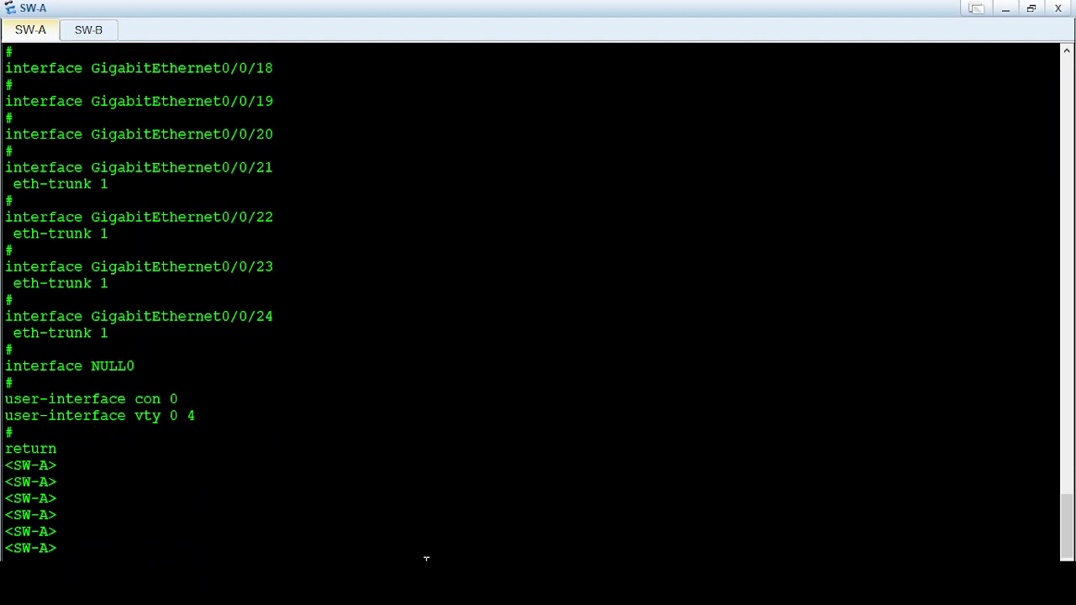
pyautogui.write('dis')
pyautogui.press('Tab')
pyautogui.write('eth')
pyautogui.press('Tab')
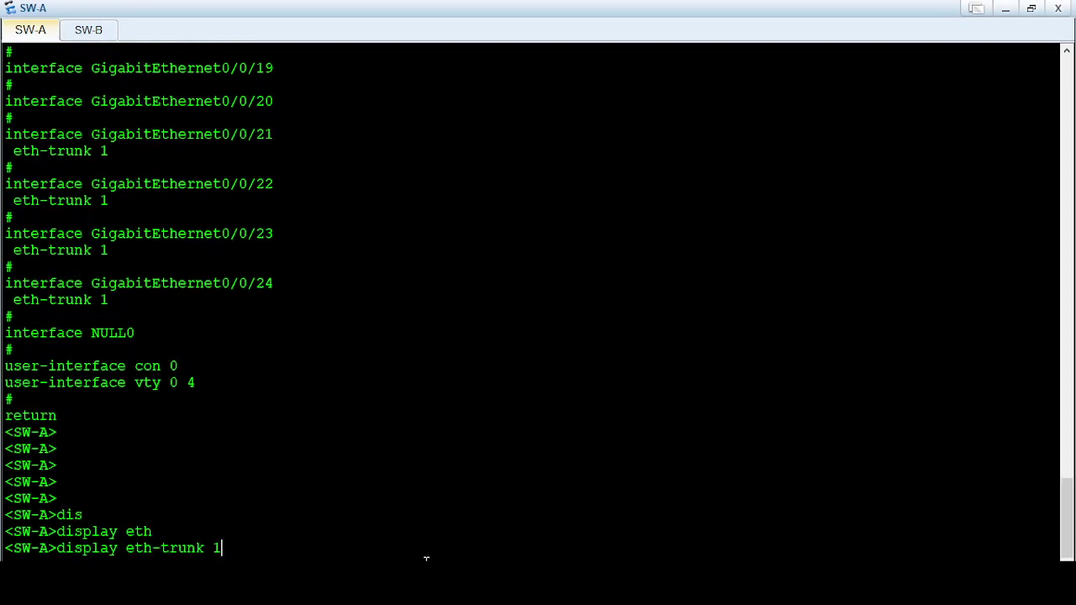
pyautogui.press('Return')
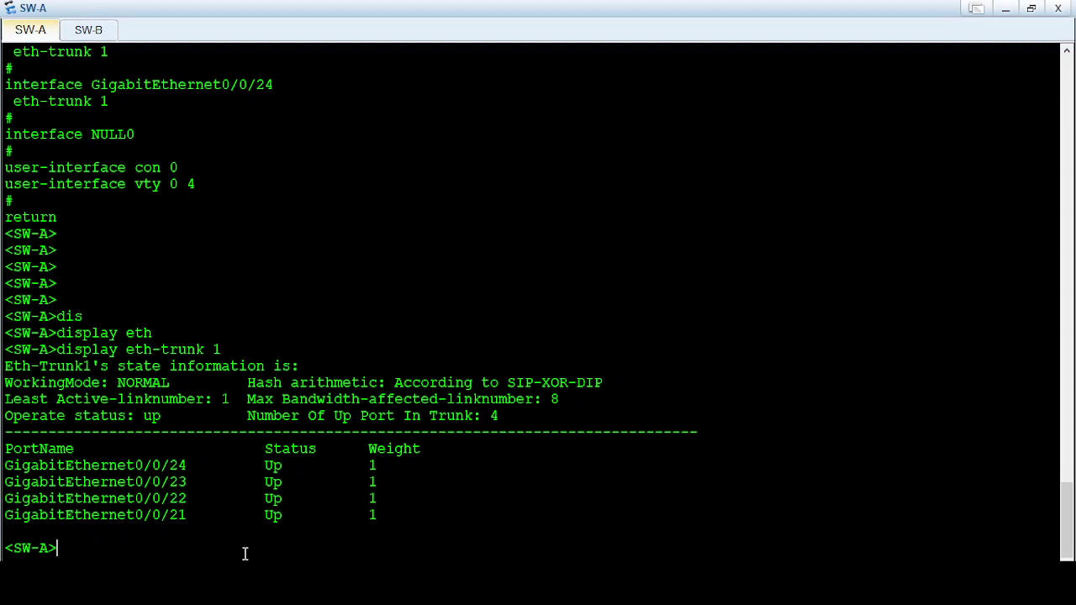
# List the available parameters of the display eth-trunk command on SW-A
pyautogui.write('dsi')
pyautogui.press('BackSpace')
pyautogui.write('is')
pyautogui.press('Tab')
pyautogui.write('eth')
pyautogui.press('Tab')
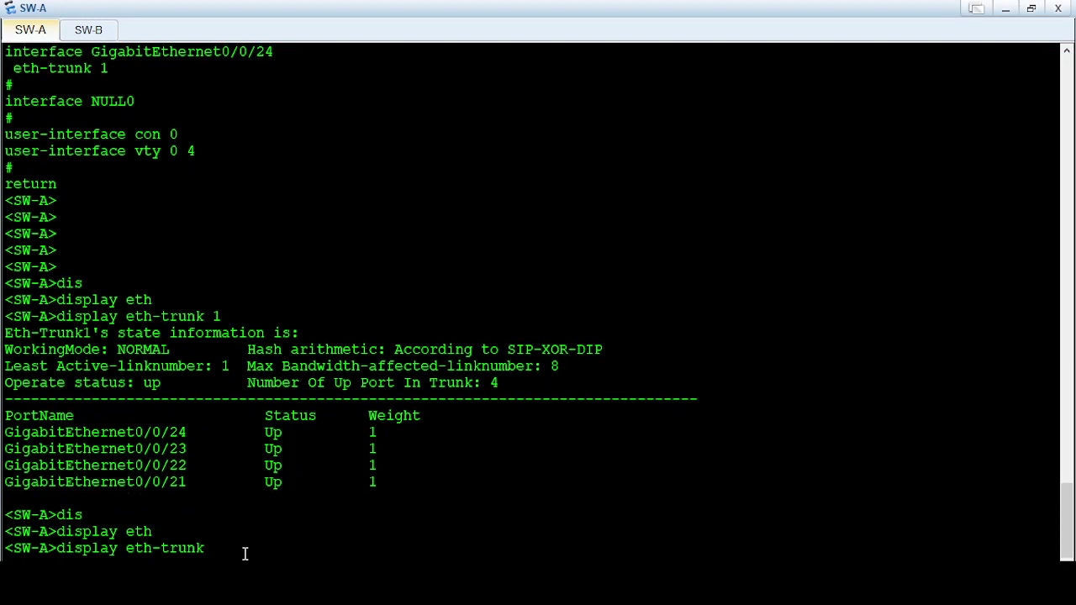
pyautogui.write('?')
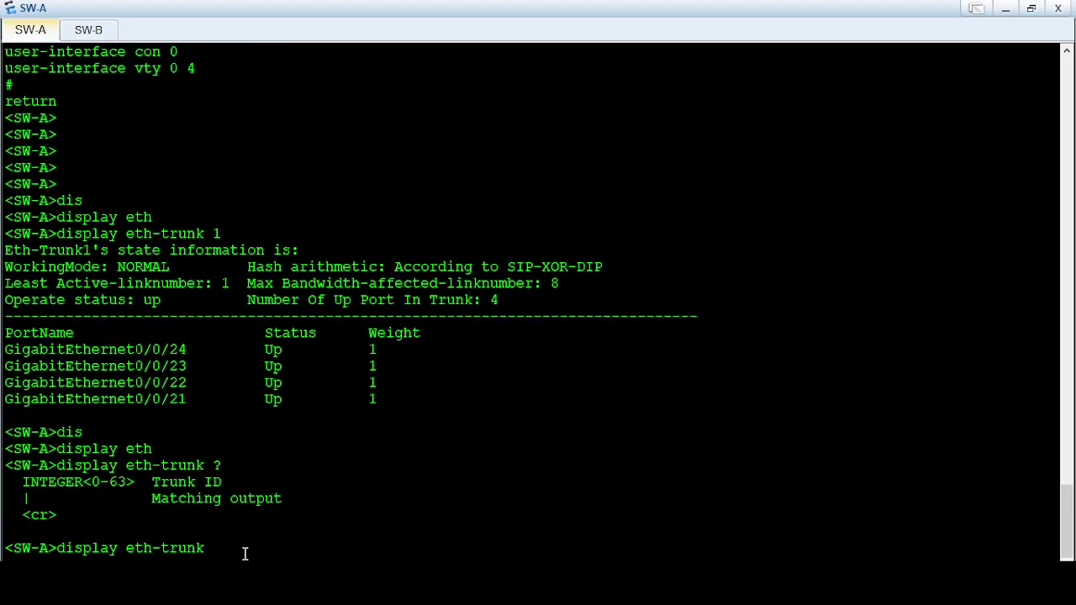
# Replace the unfinished command with display interface brief and run it on SW-A to list the interface status
pyautogui.press('BackSpace')
pyautogui.press('BackSpace')
pyautogui.press('BackSpace')
pyautogui.press('BackSpace')
pyautogui.press('BackSpace')
pyautogui.press('BackSpace')
pyautogui.press('BackSpace')
pyautogui.press('BackSpace')
pyautogui.press('BackSpace')
pyautogui.write('itner')
pyautogui.press('Tab')
pyautogui.write('f')
pyautogui.press('BackSpace')
pyautogui.press('BackSpace')
pyautogui.press('BackSpace')
pyautogui.press('BackSpace')
pyautogui.press('BackSpace')
pyautogui.write('nter')
pyautogui.press('Tab')
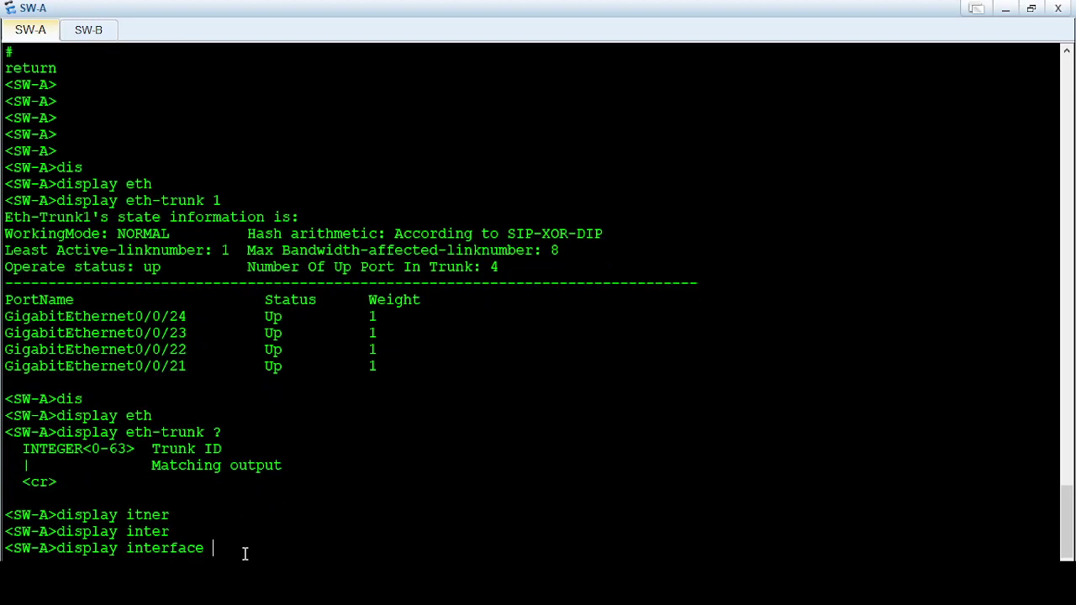
pyautogui.write('br')
pyautogui.press('Tab')
pyautogui.press('Return')
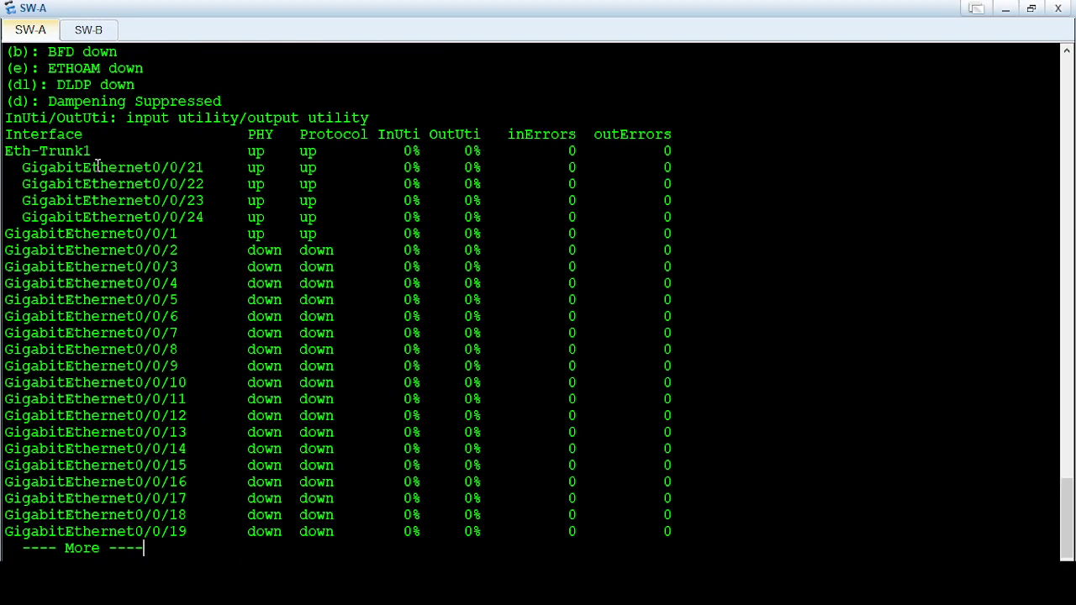
# Highlight the rows from Eth-Trunk1 through its member GigabitEthernet0/0/24 in the brief interface listing
pyautogui.moveTo(7, 151); pyautogui.dragTo(679, 217)
pyautogui.click(773, 226)
pyautogui.moveTo(5, 151); pyautogui.dragTo(670, 216)
# Highlight the Max Bandwidth-affected-linknumber and Least Active-linknumber in the earlier Eth-Trunk 1 output, and minimize the SW-A console
pyautogui.scroll(5, 867, 274)
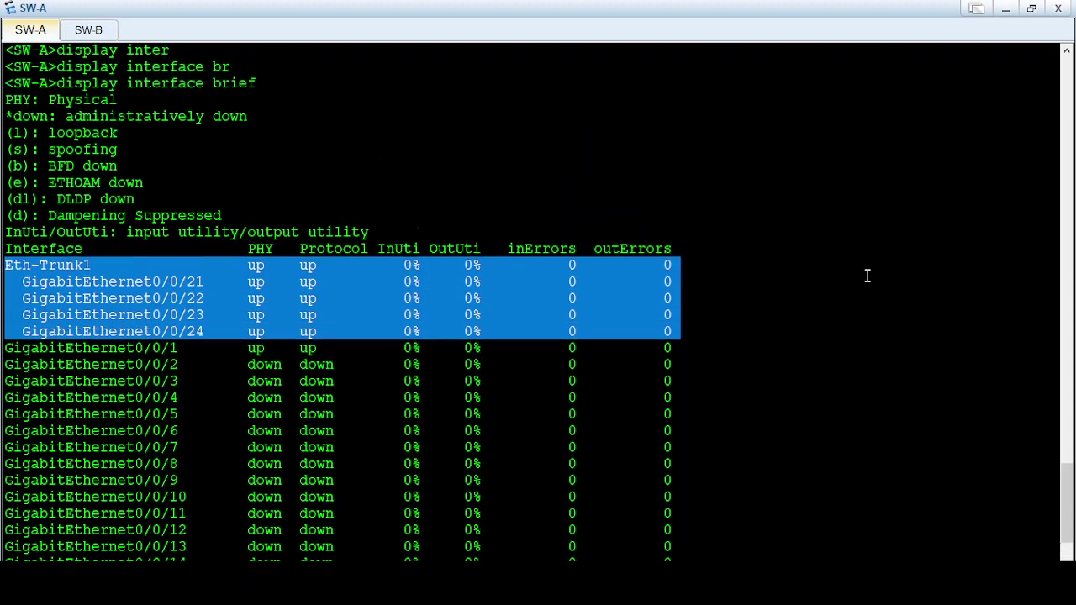
pyautogui.scroll(6, 866, 274)
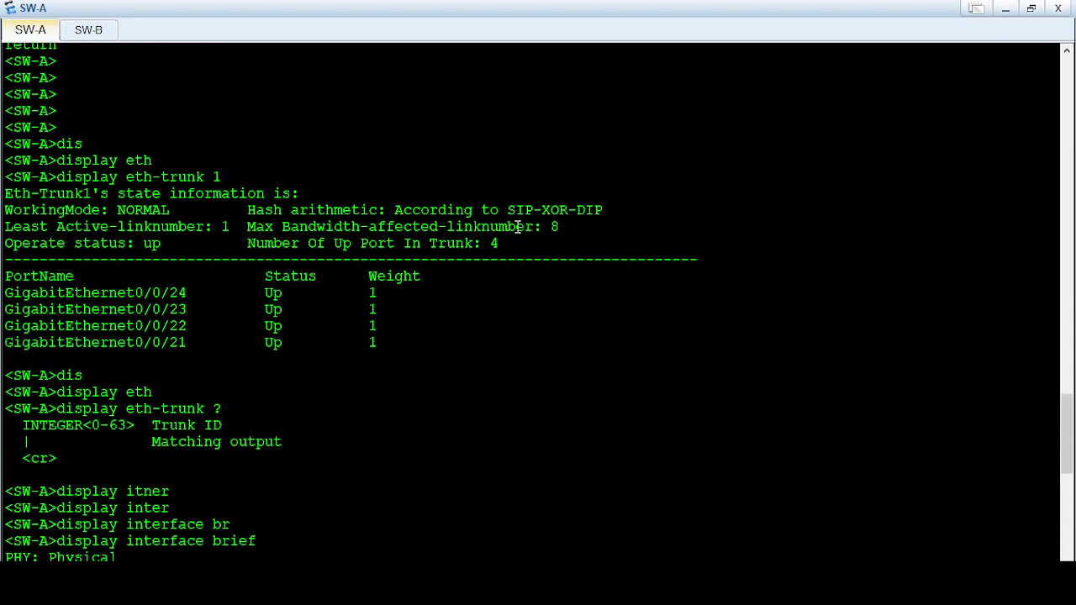
pyautogui.moveTo(247, 227); pyautogui.dragTo(561, 223)
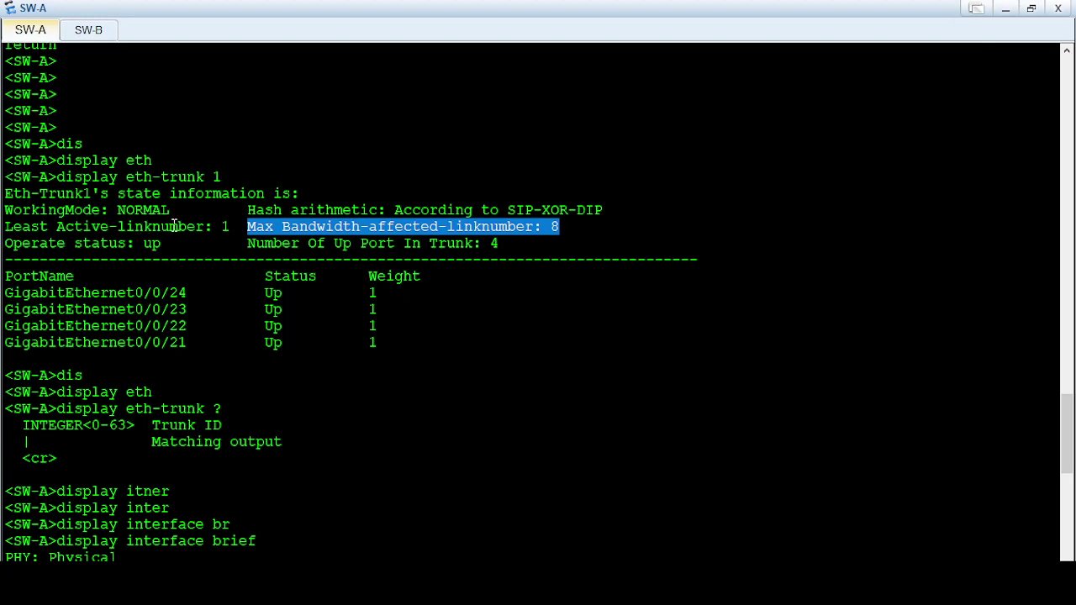
pyautogui.moveTo(230, 226); pyautogui.dragTo(4, 225)
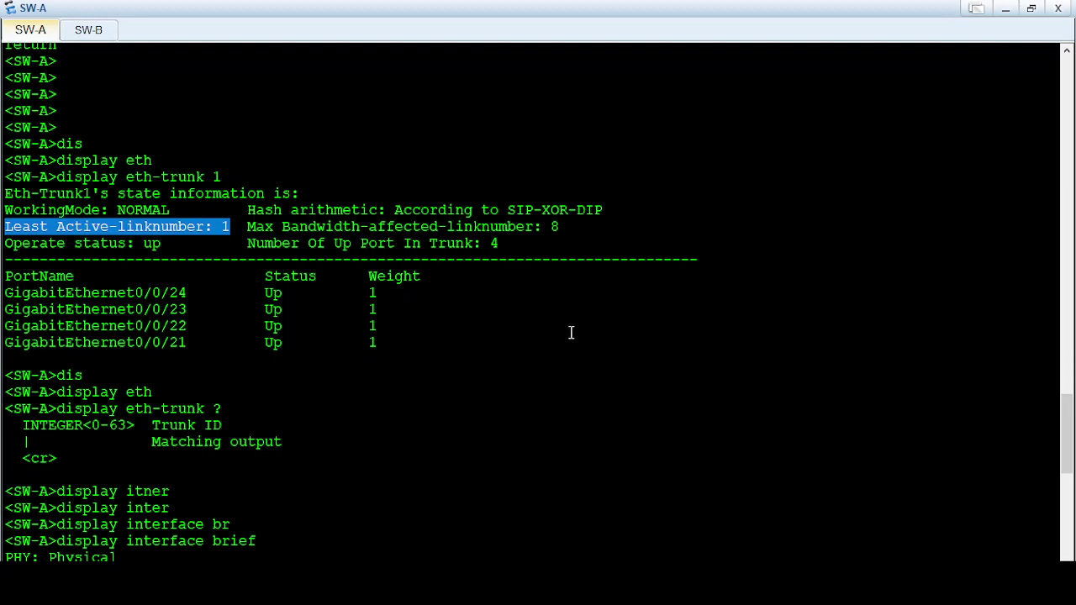
pyautogui.click(1006, 11)
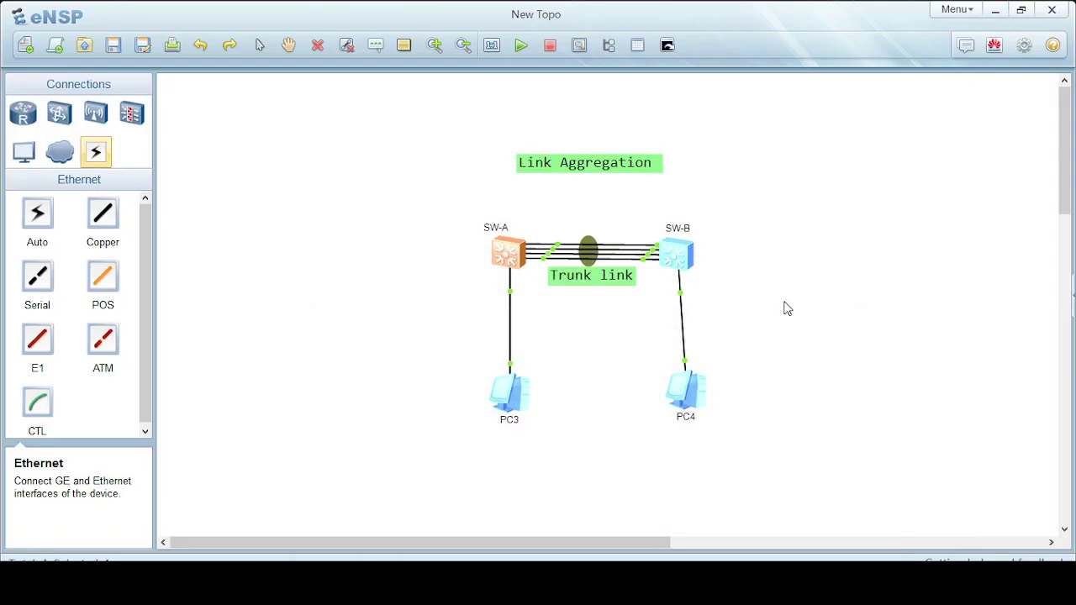